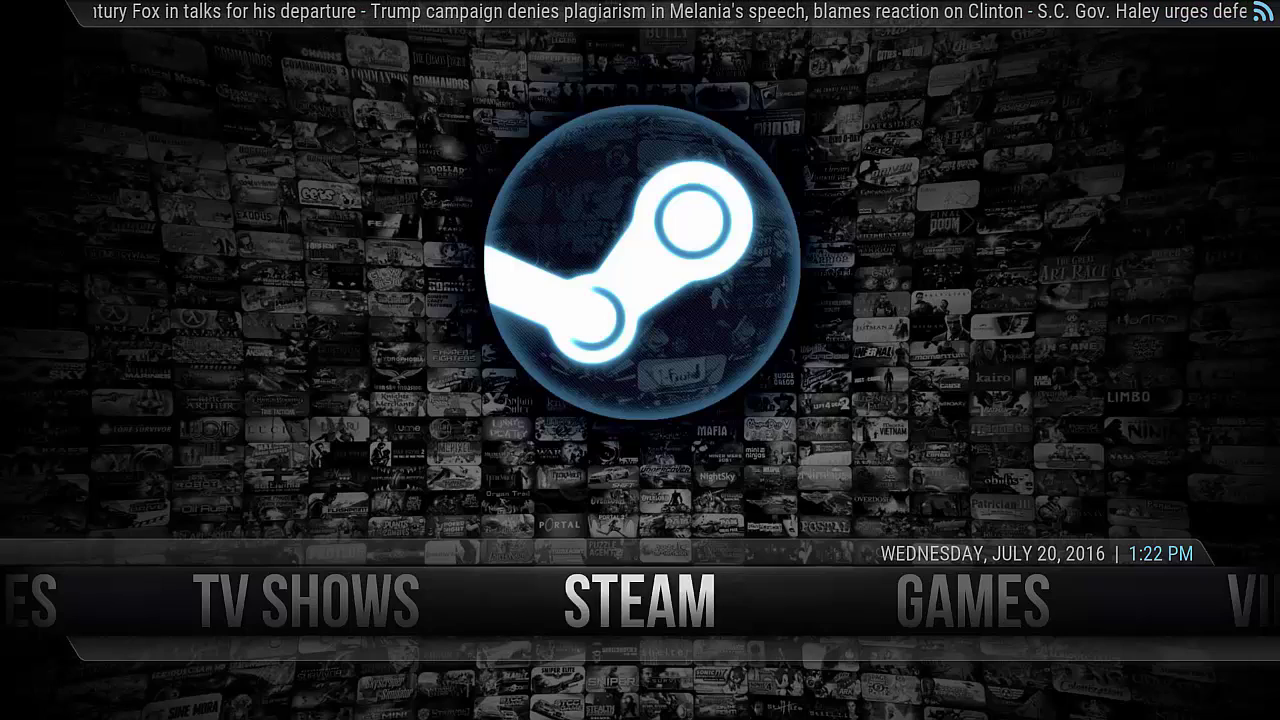
Exit Kodi through the power options.
key("Right")
key("Right")
key("Right")
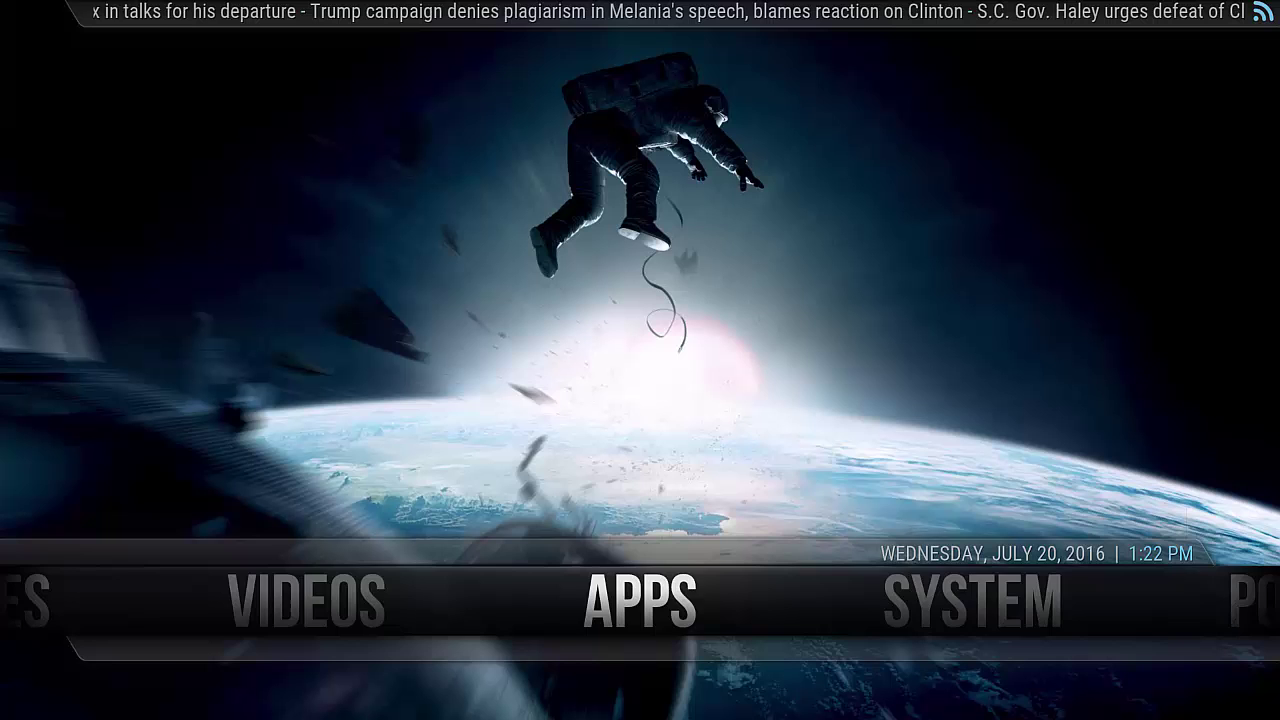
key("Right")
key("Right")
key("Return")
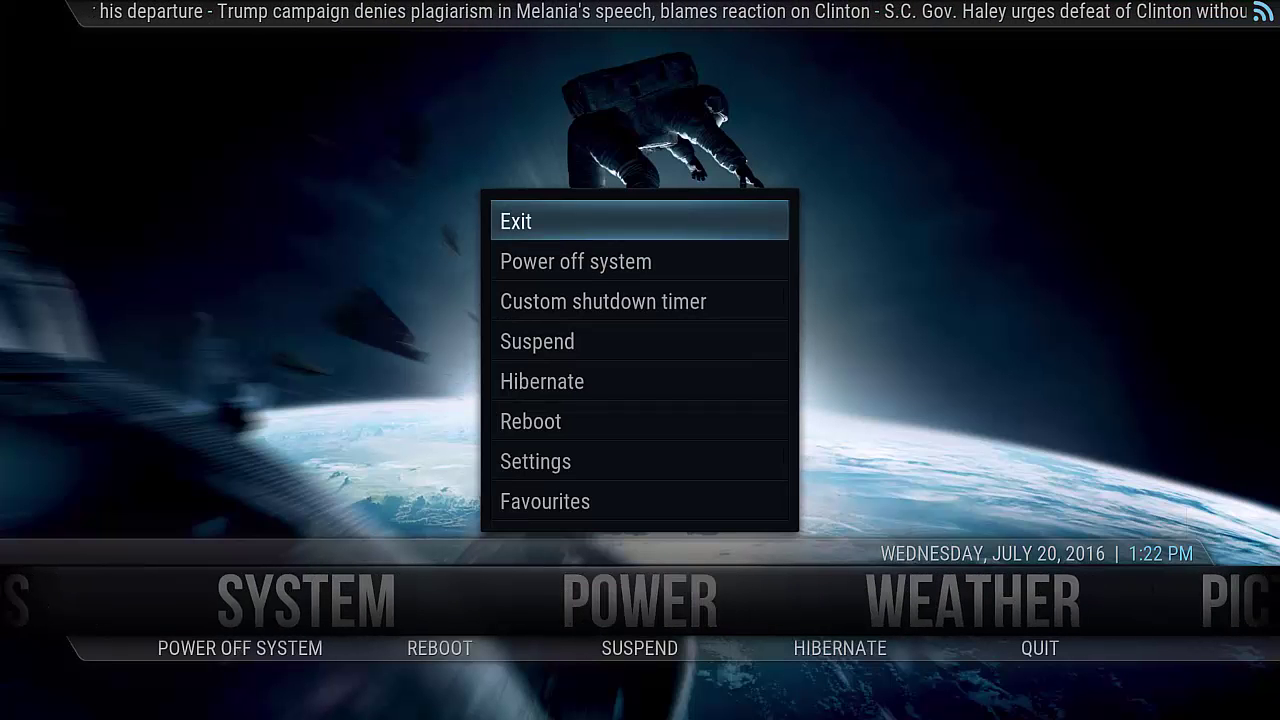
key("Return")
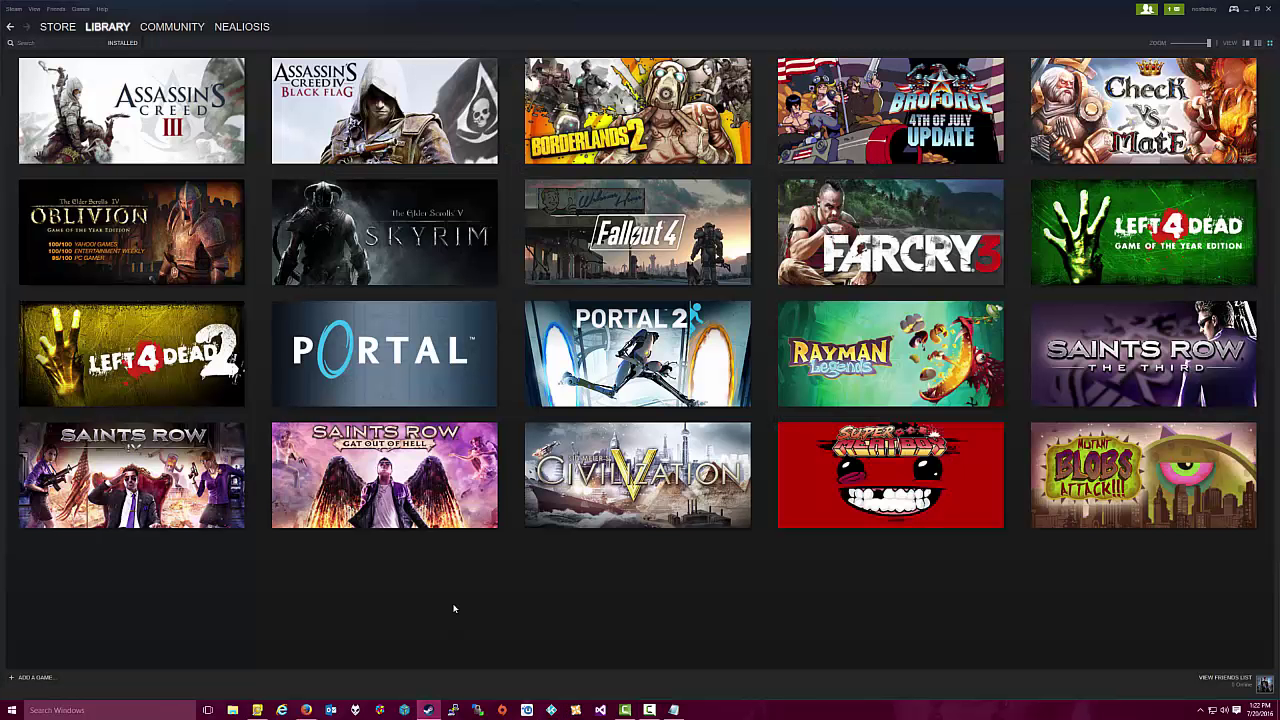
Show the Family Games list in the Steam library and open the dialog for adding a non-Steam game.
left_click(123, 43)
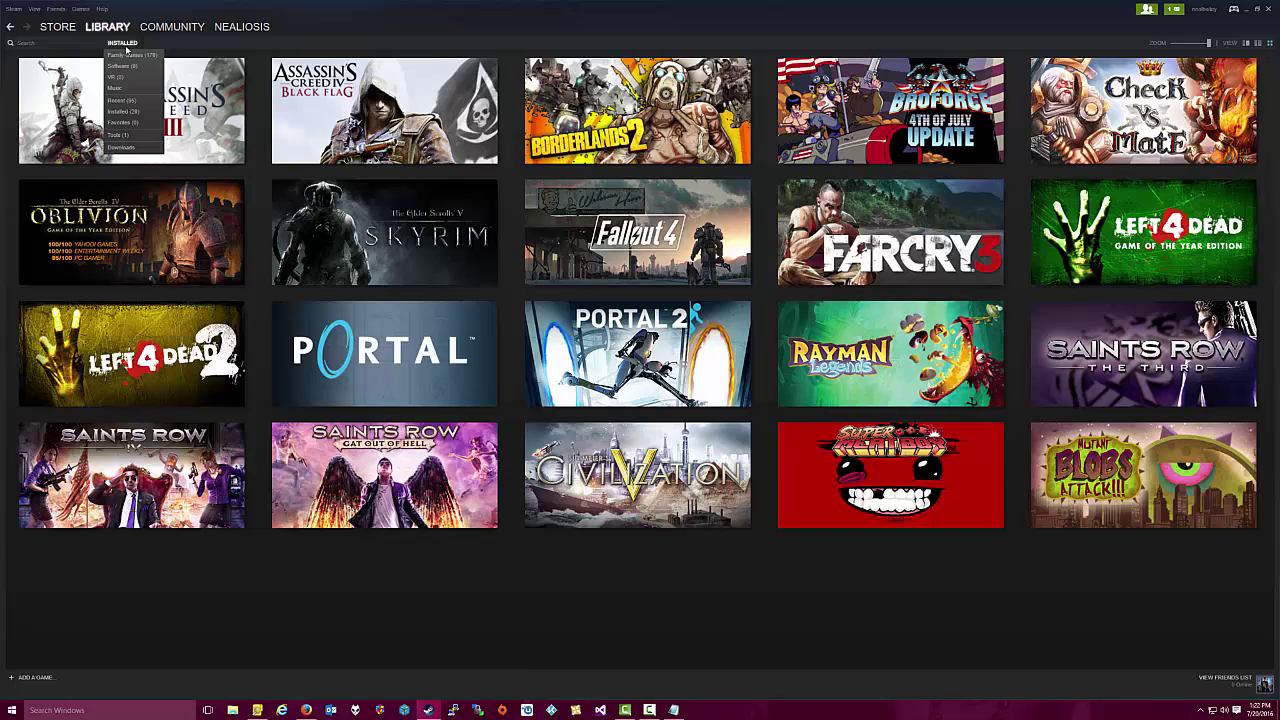
left_click(128, 55)
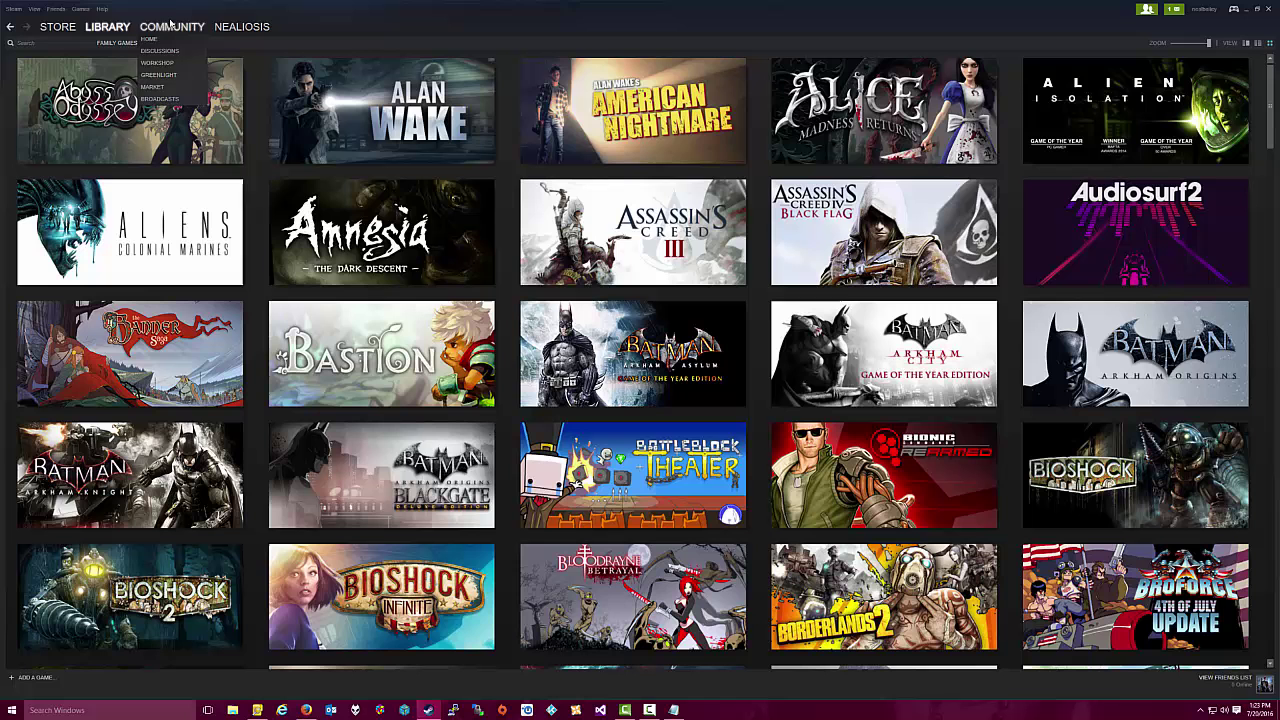
left_click(84, 10)
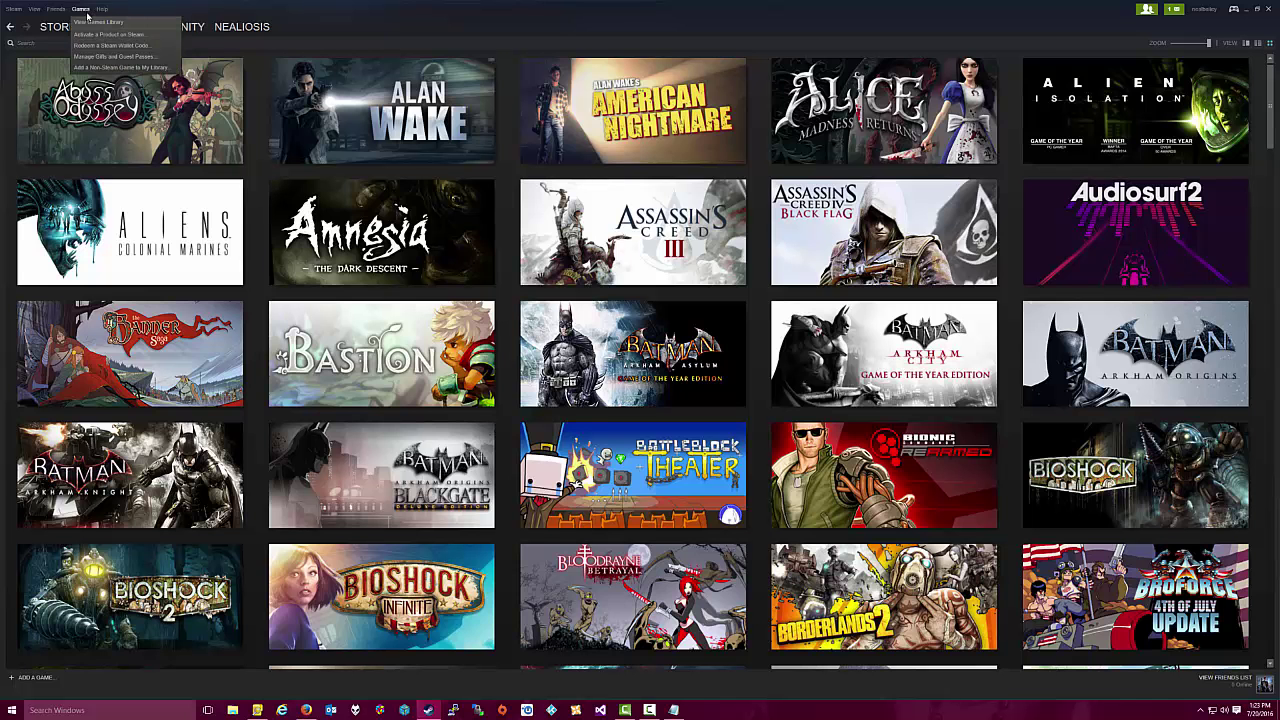
left_click(112, 67)
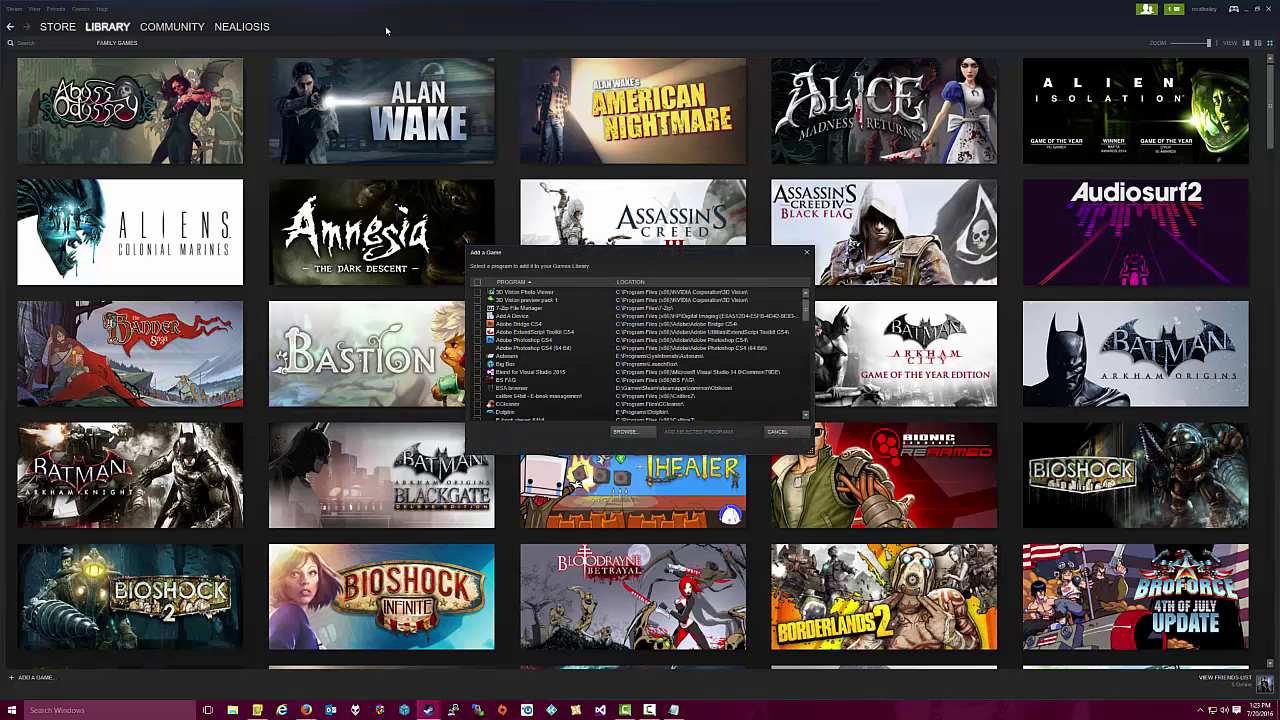
Browse to D:\Games\UPlay Games\steamapps\common\Far Cry 4\bin and choose FarCry4.exe as the program to add.
left_click(624, 432)
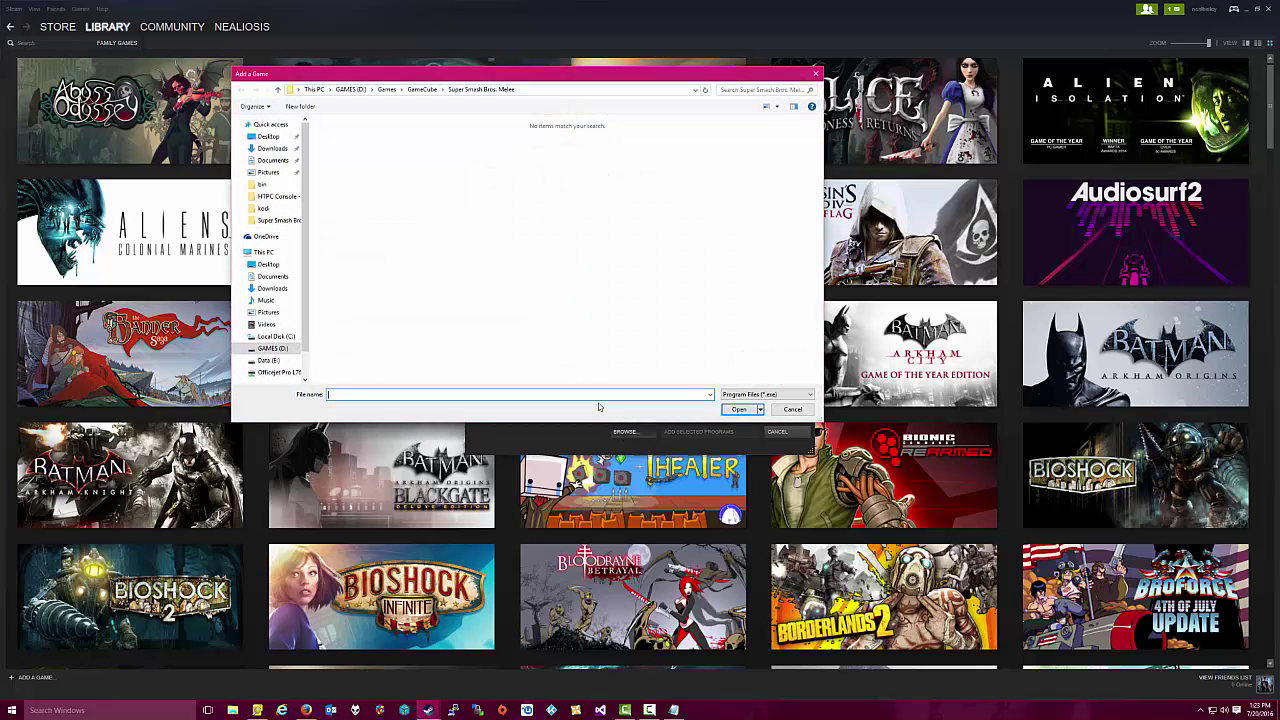
left_click(350, 89)
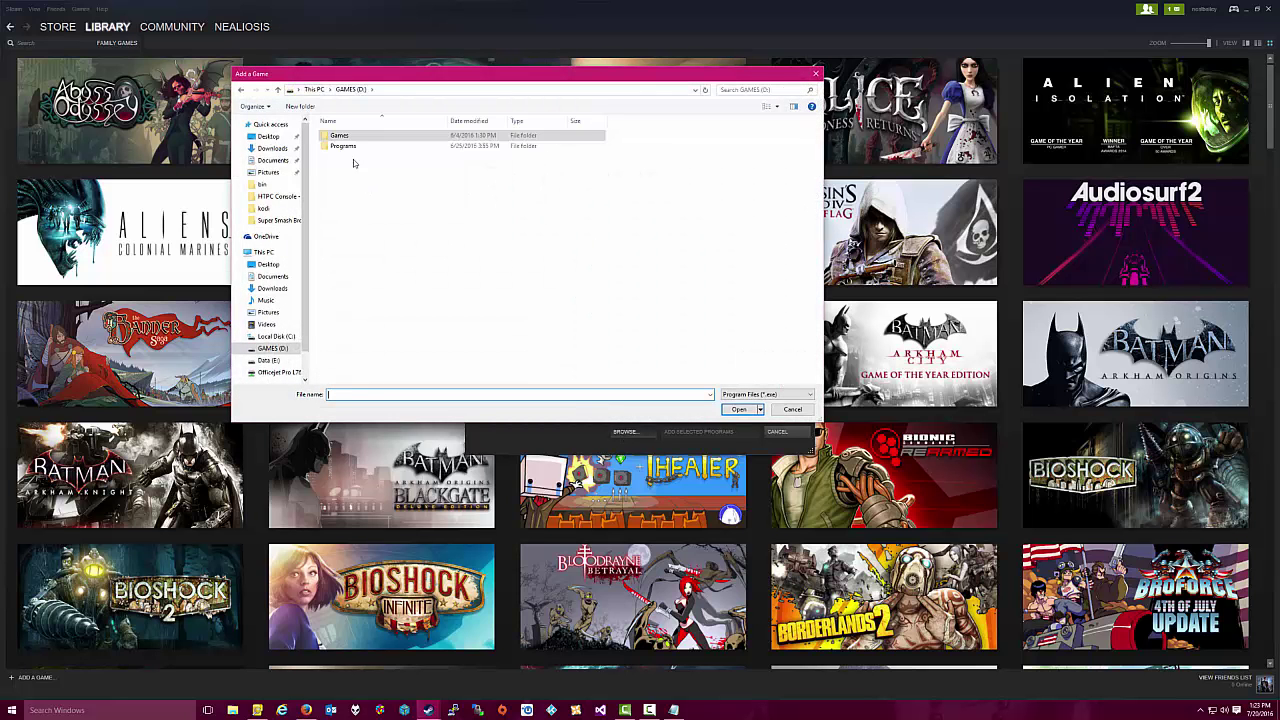
double_click(345, 146)
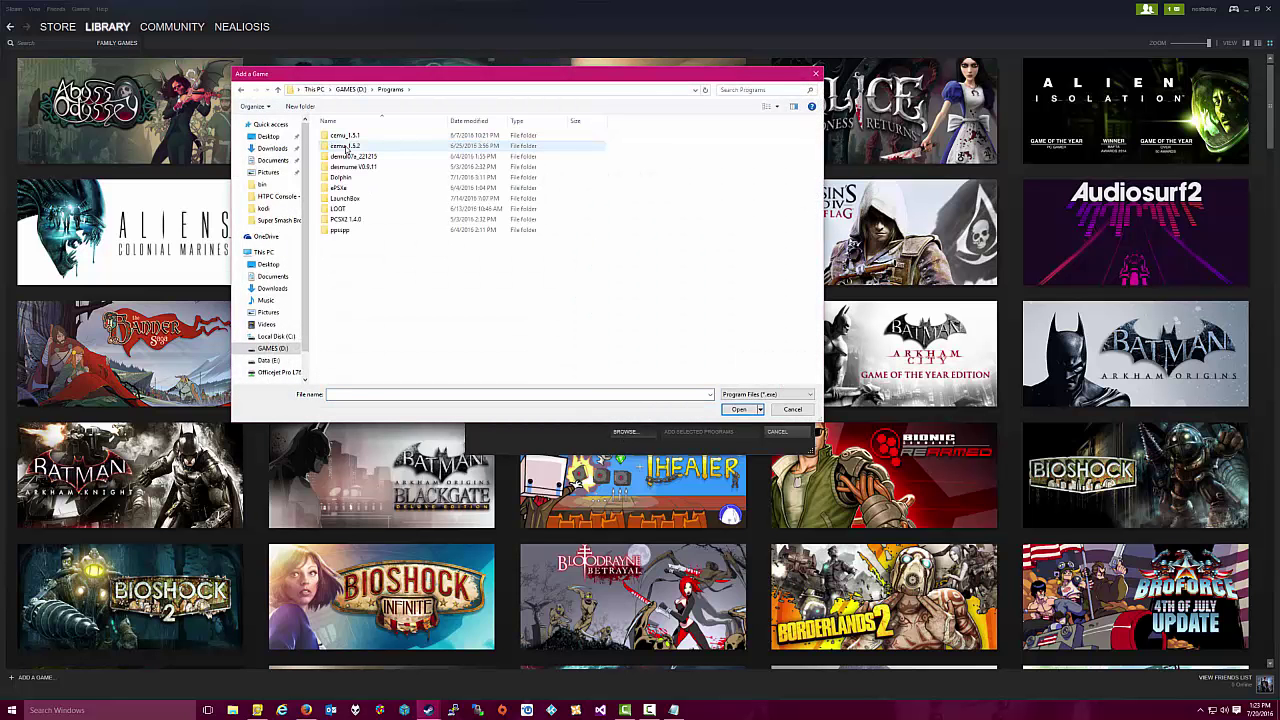
left_click(349, 91)
double_click(346, 137)
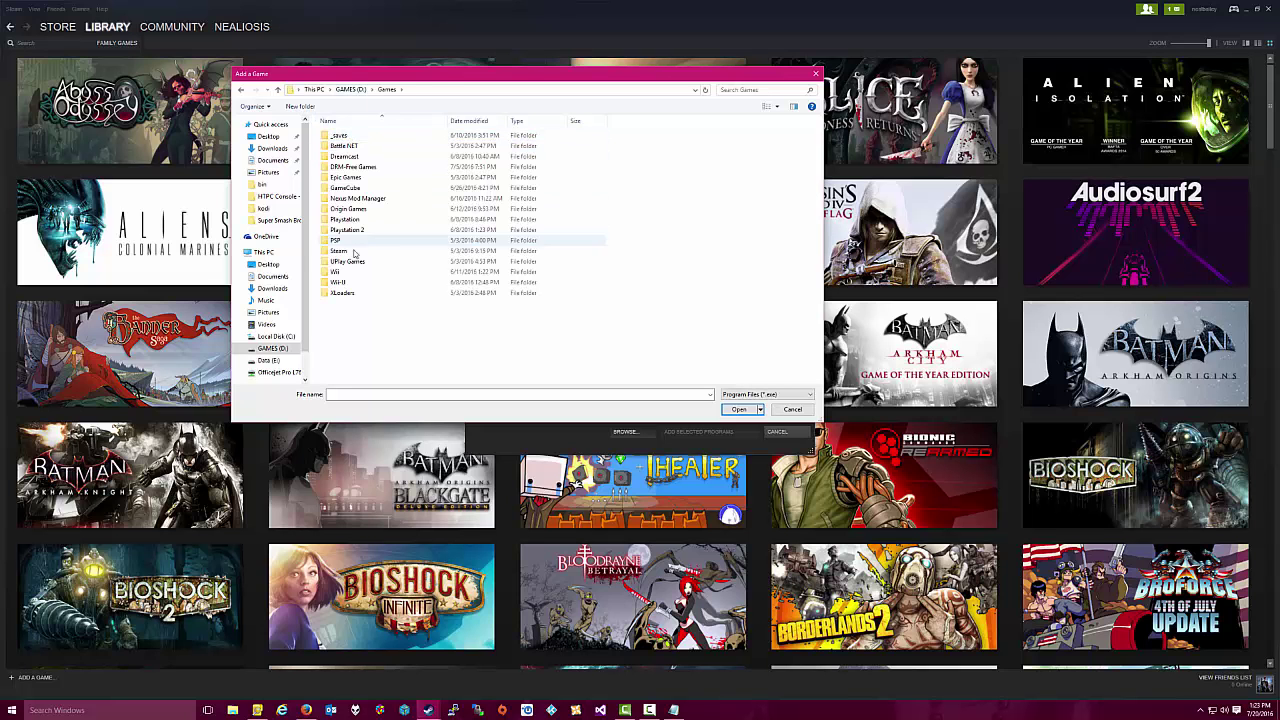
double_click(350, 261)
left_click(344, 137)
double_click(344, 136)
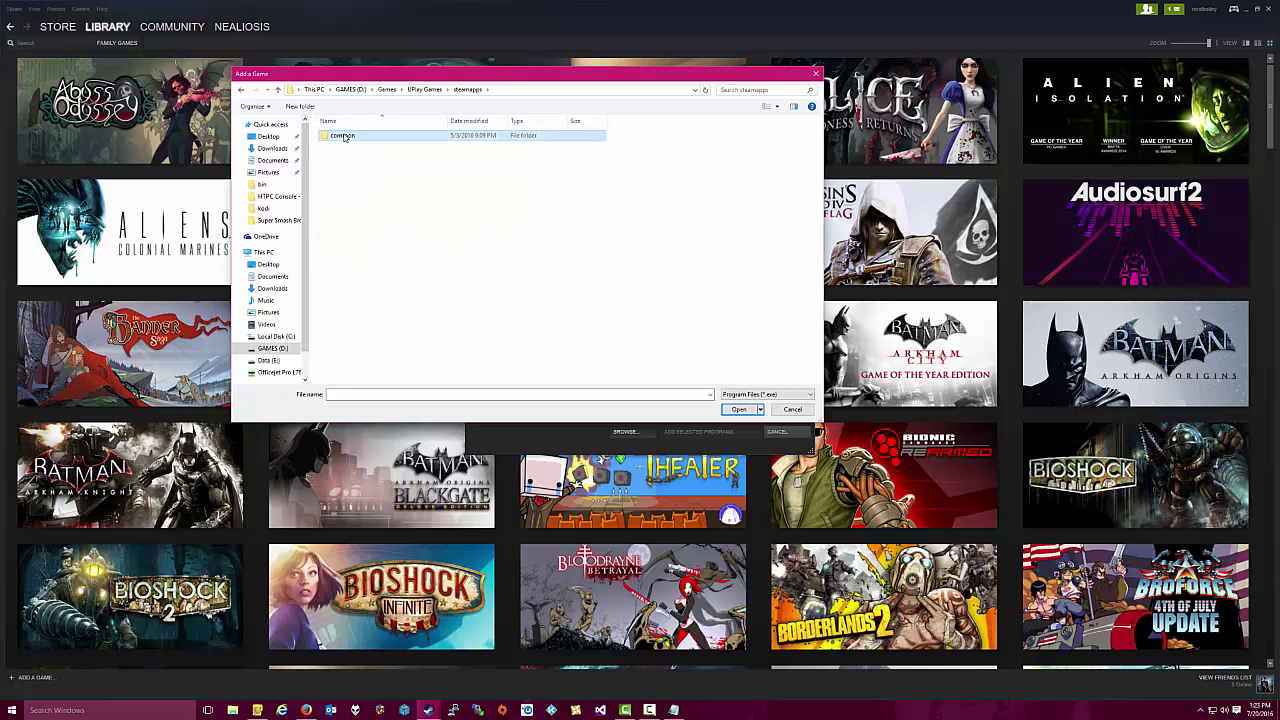
double_click(344, 136)
double_click(344, 136)
double_click(344, 137)
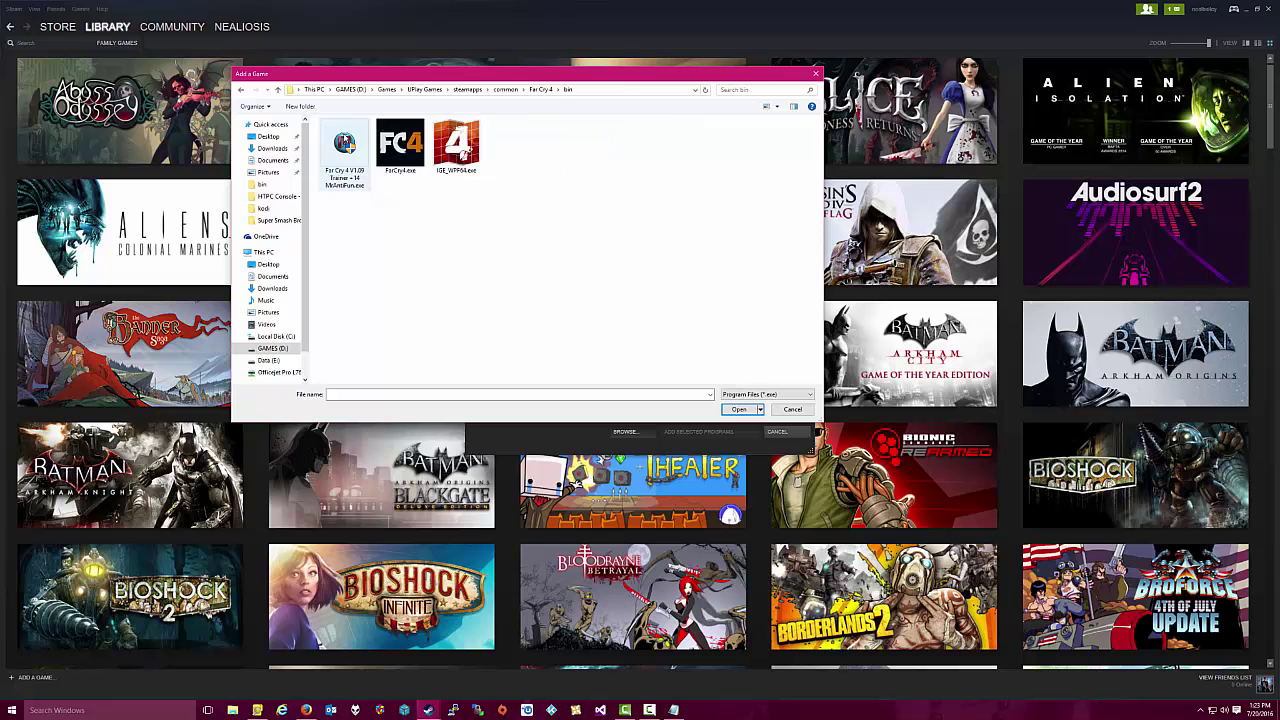
double_click(400, 145)
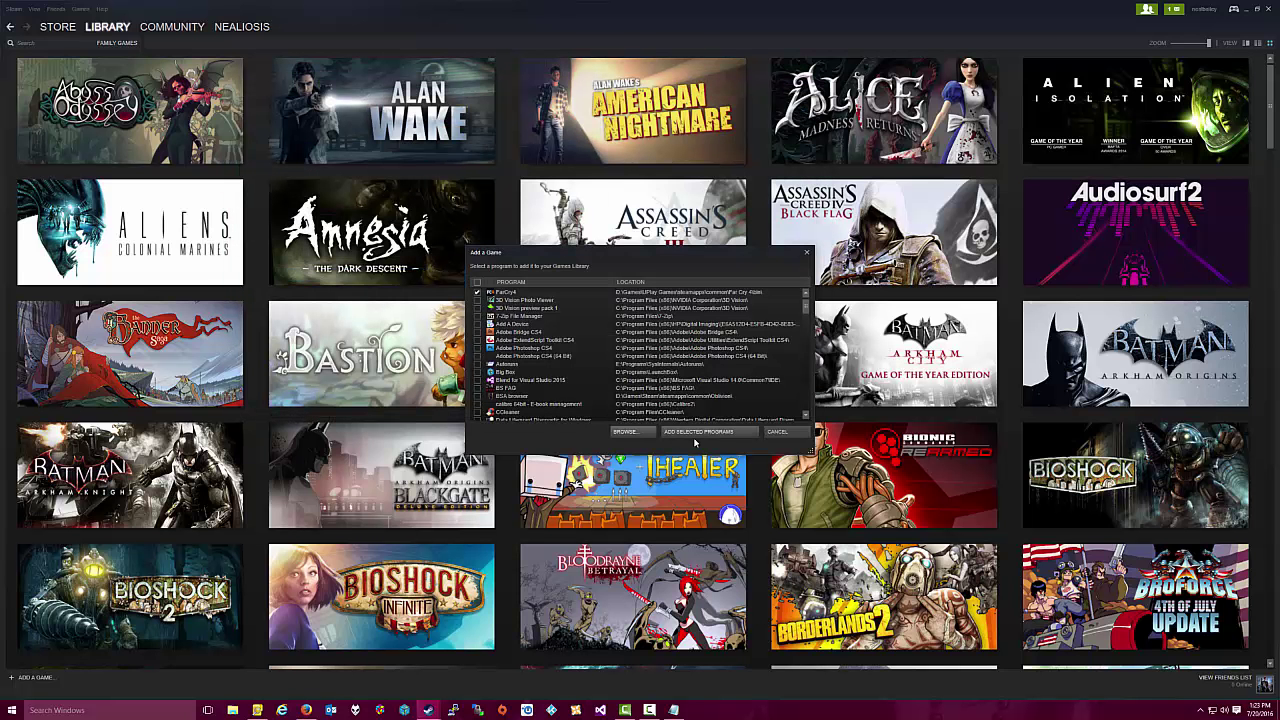
Add the selected FarCry4 program to the library and filter the library to Installed games.
left_click(700, 436)
left_click(703, 436)
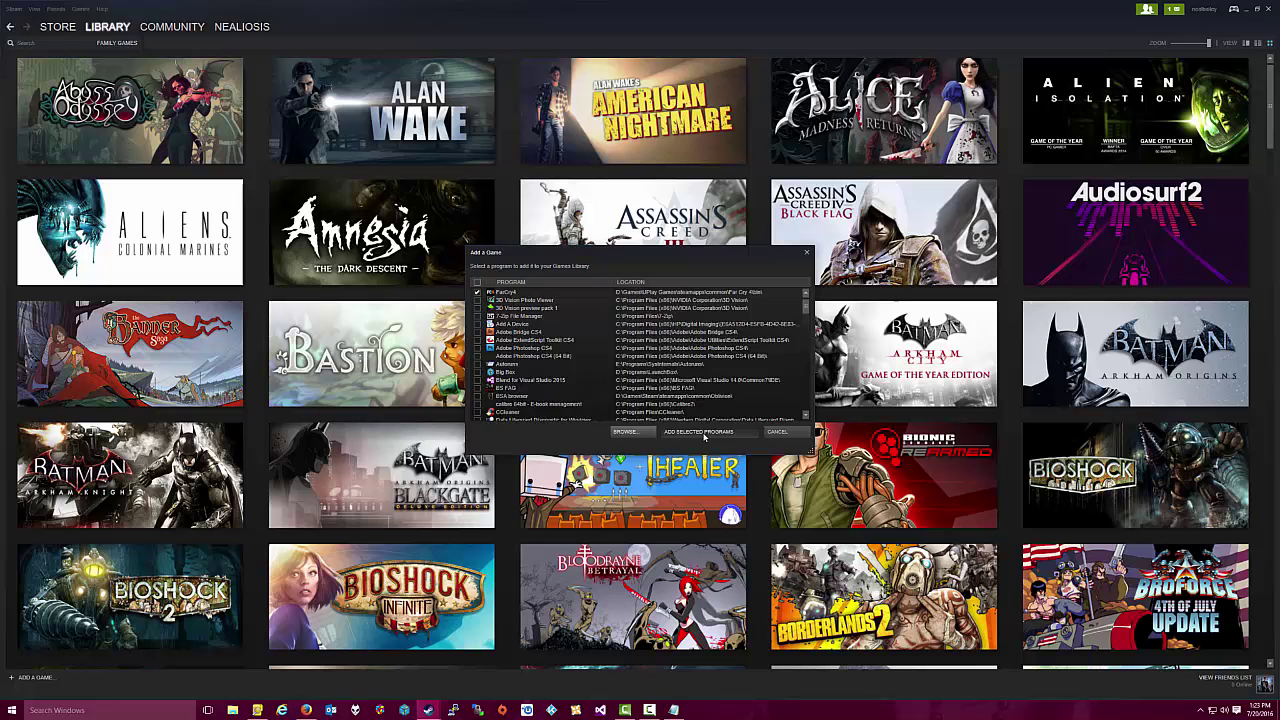
left_click(117, 43)
left_click(121, 111)
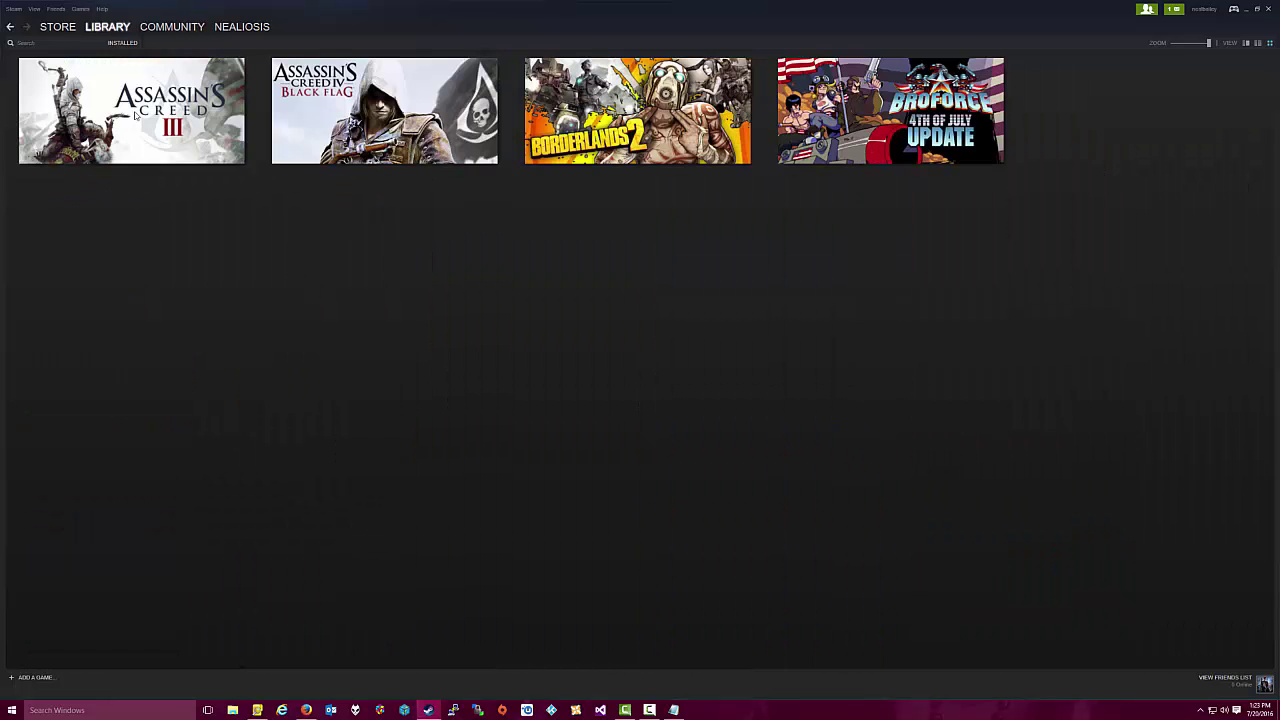
Rename the FarCry4 shortcut to "Far Cry 4" in its properties.
mouse_move(1130, 242)
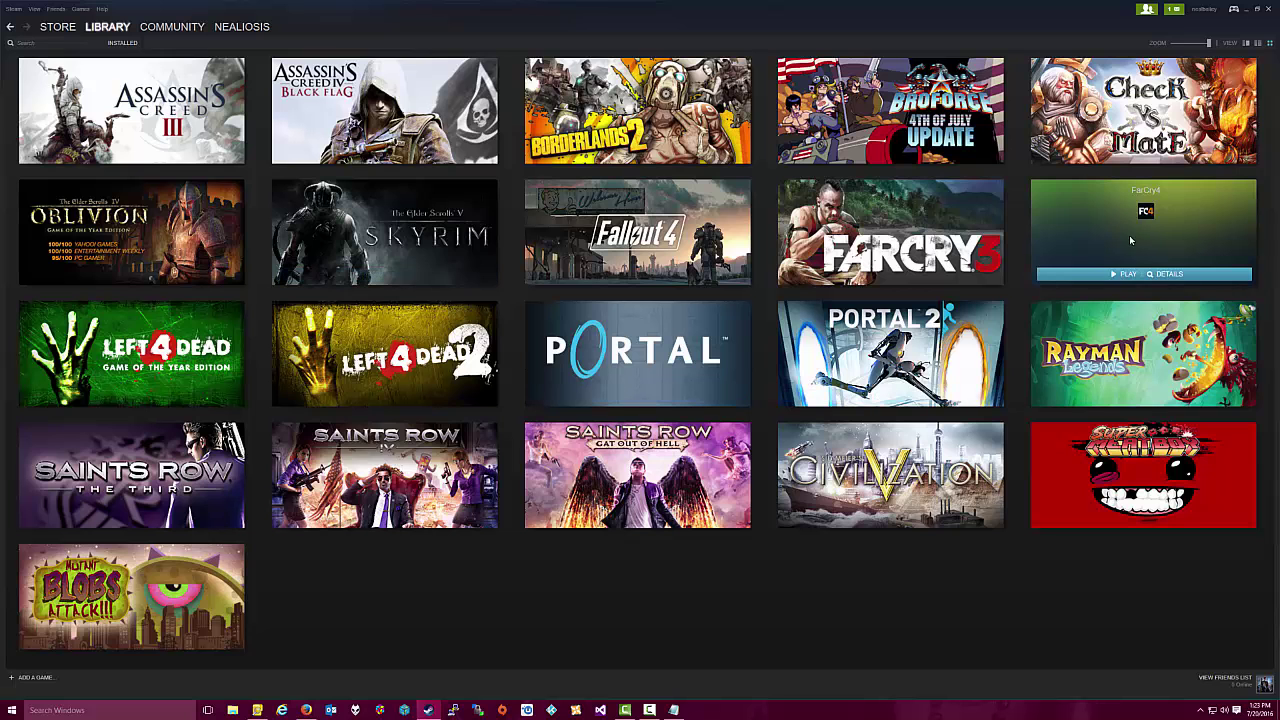
right_click(1128, 240)
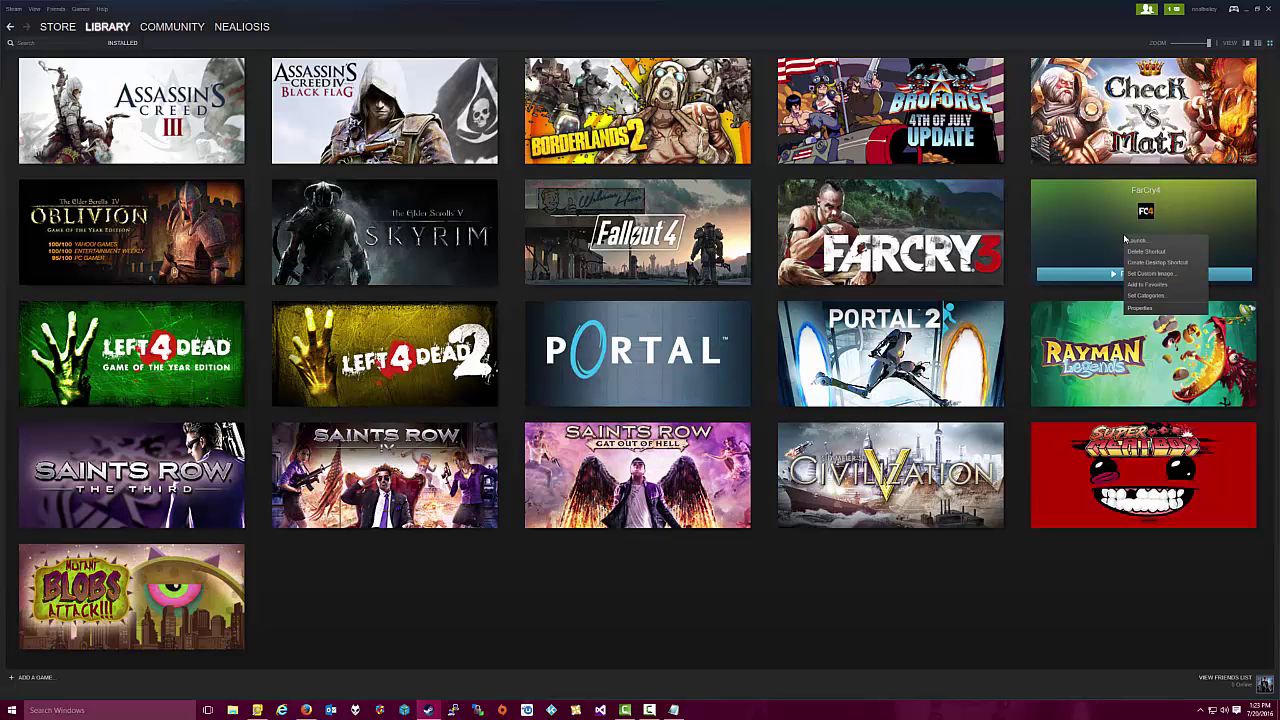
left_click(1140, 308)
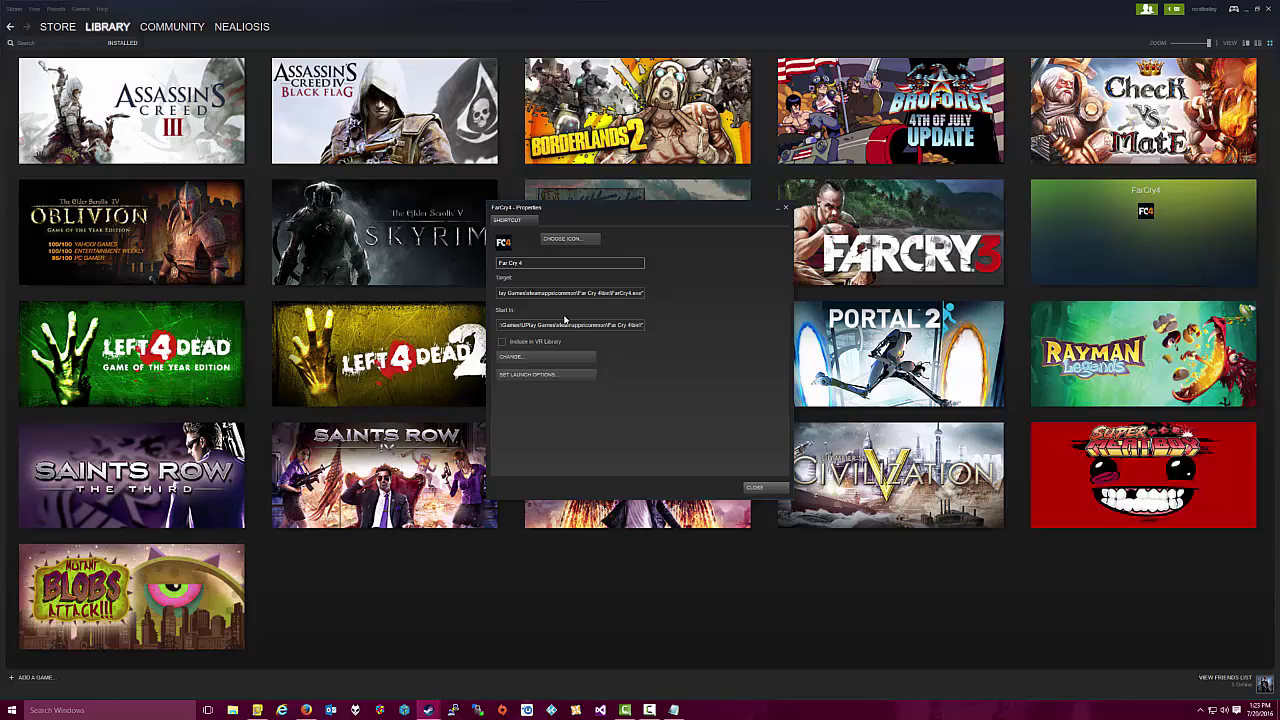
left_click(760, 489)
mouse_move(1109, 232)
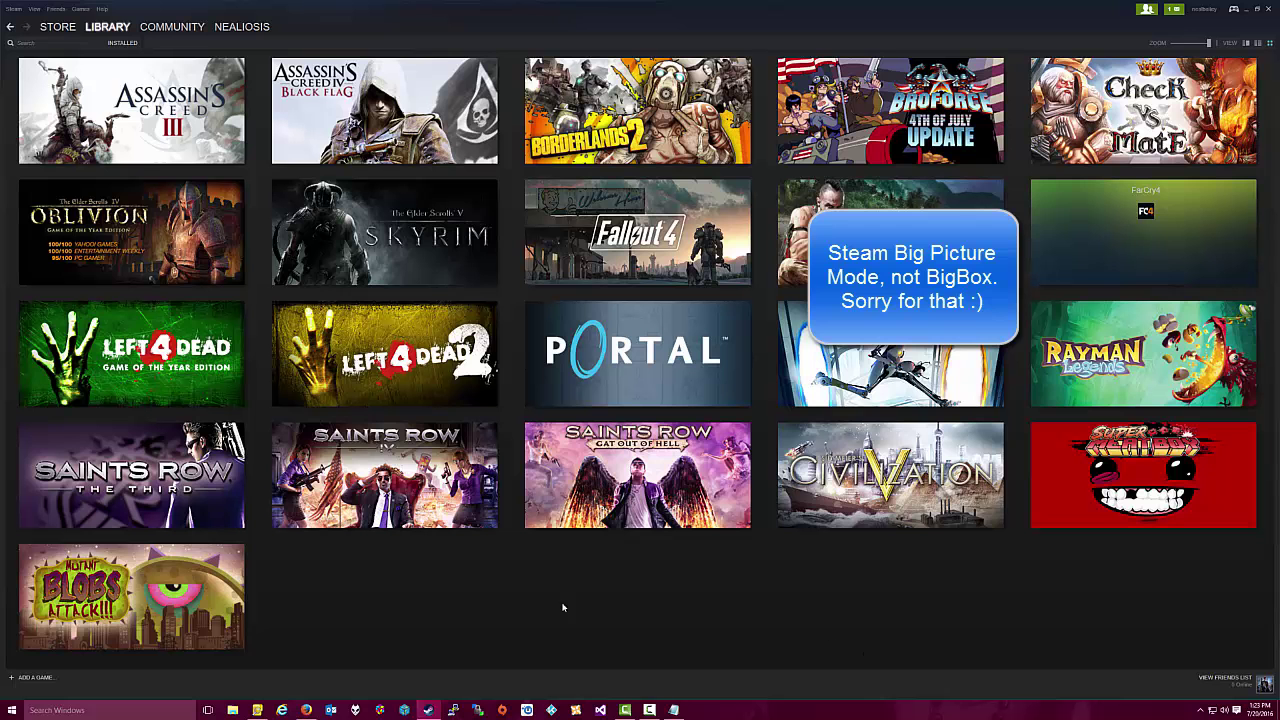
Switch to Firefox and view the Steam Community Far Cry 4 banner in the "far cry 4 steam grid" image results.
left_click(306, 710)
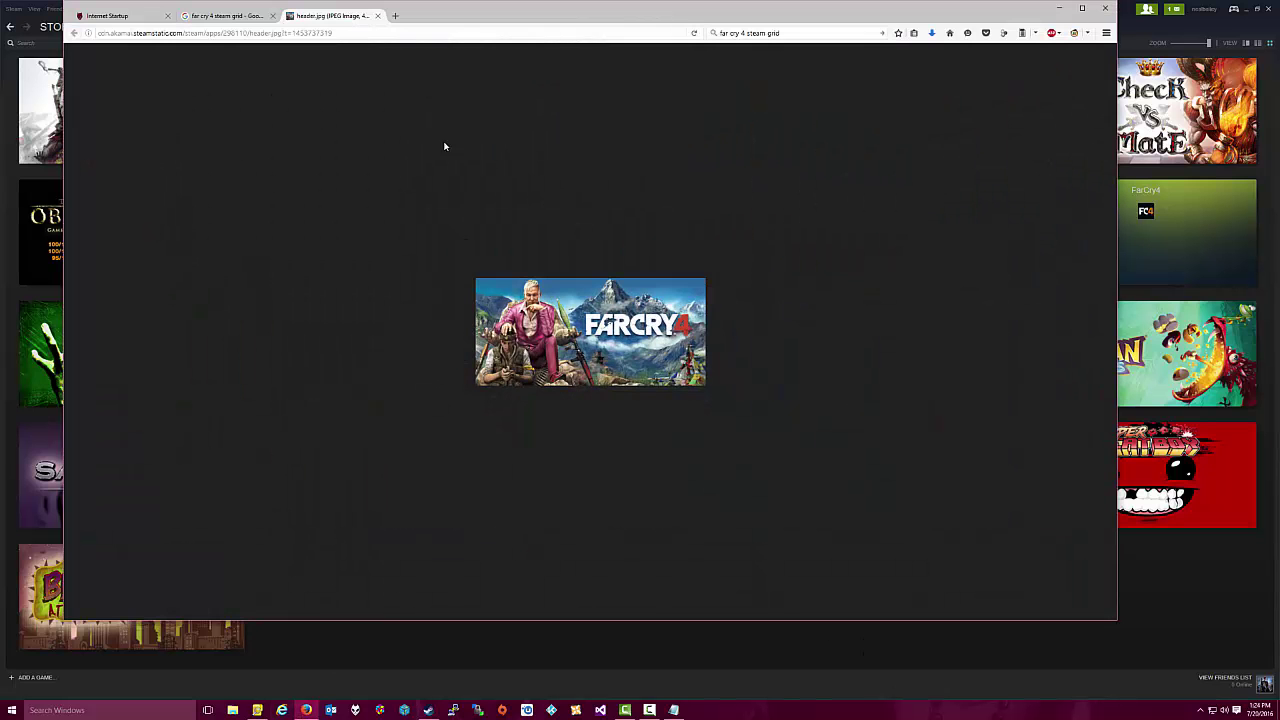
left_click(251, 16)
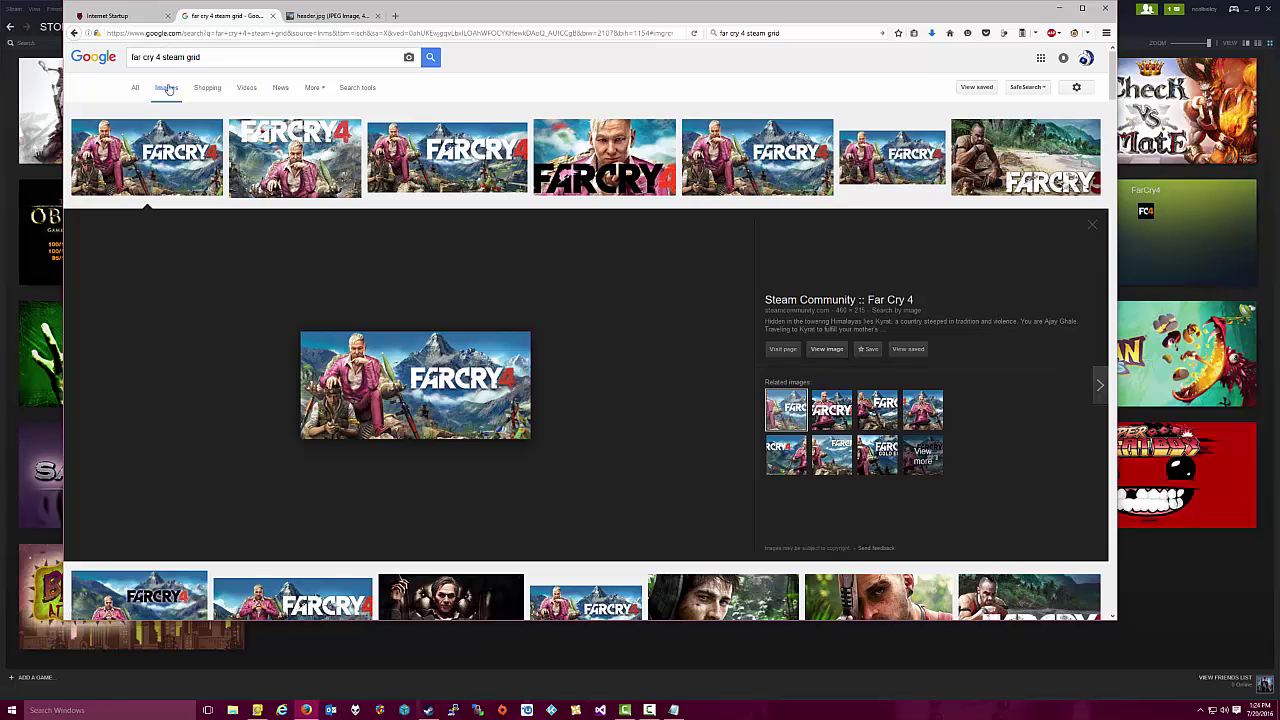
left_click(1090, 226)
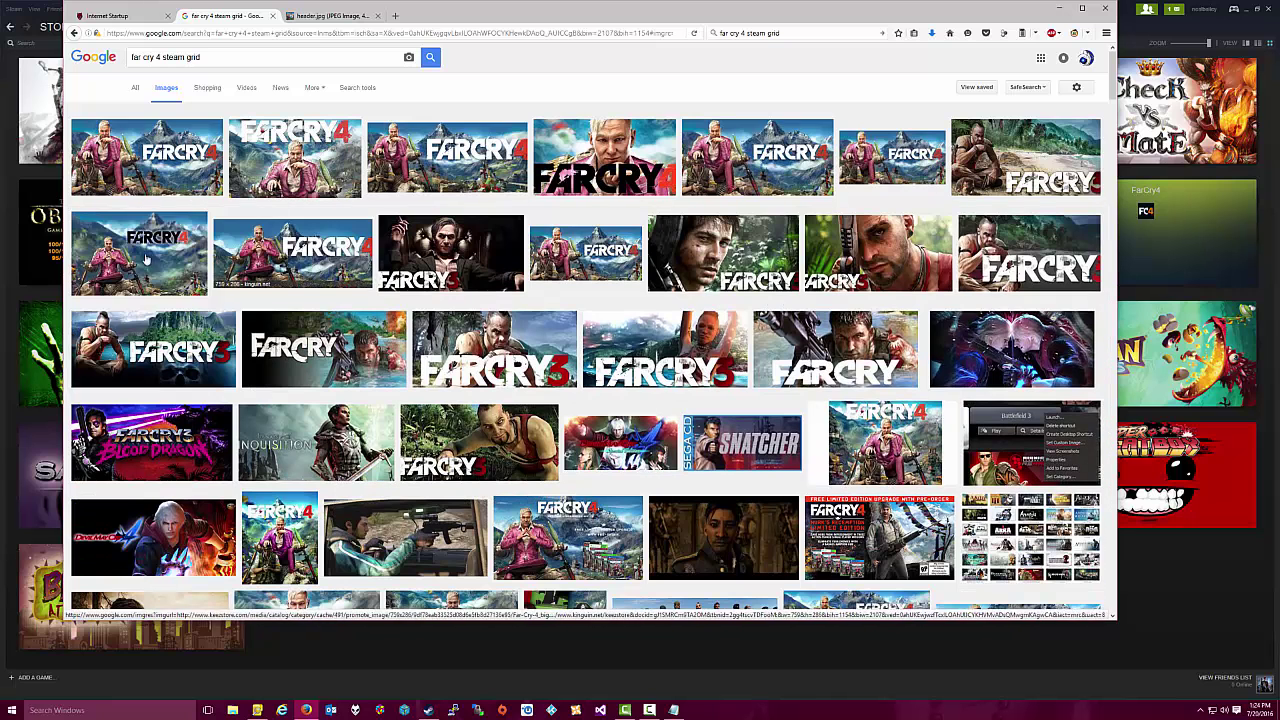
left_click(175, 178)
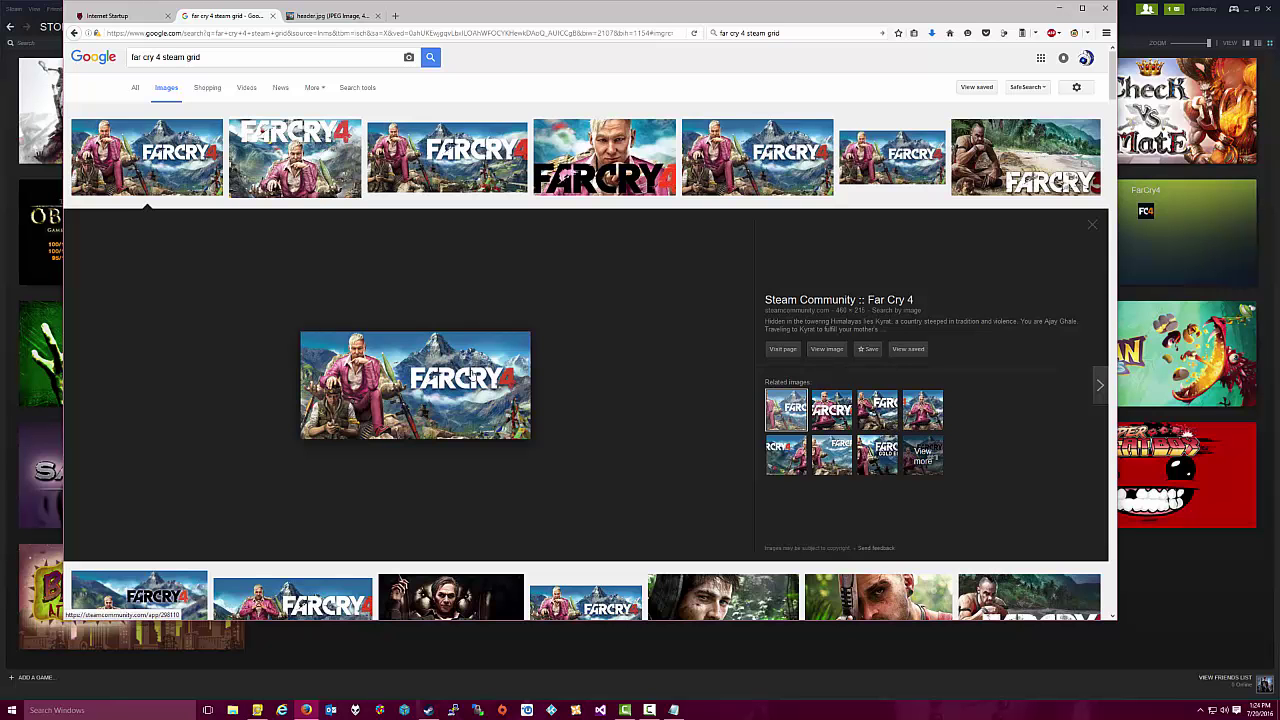
right_click(484, 358)
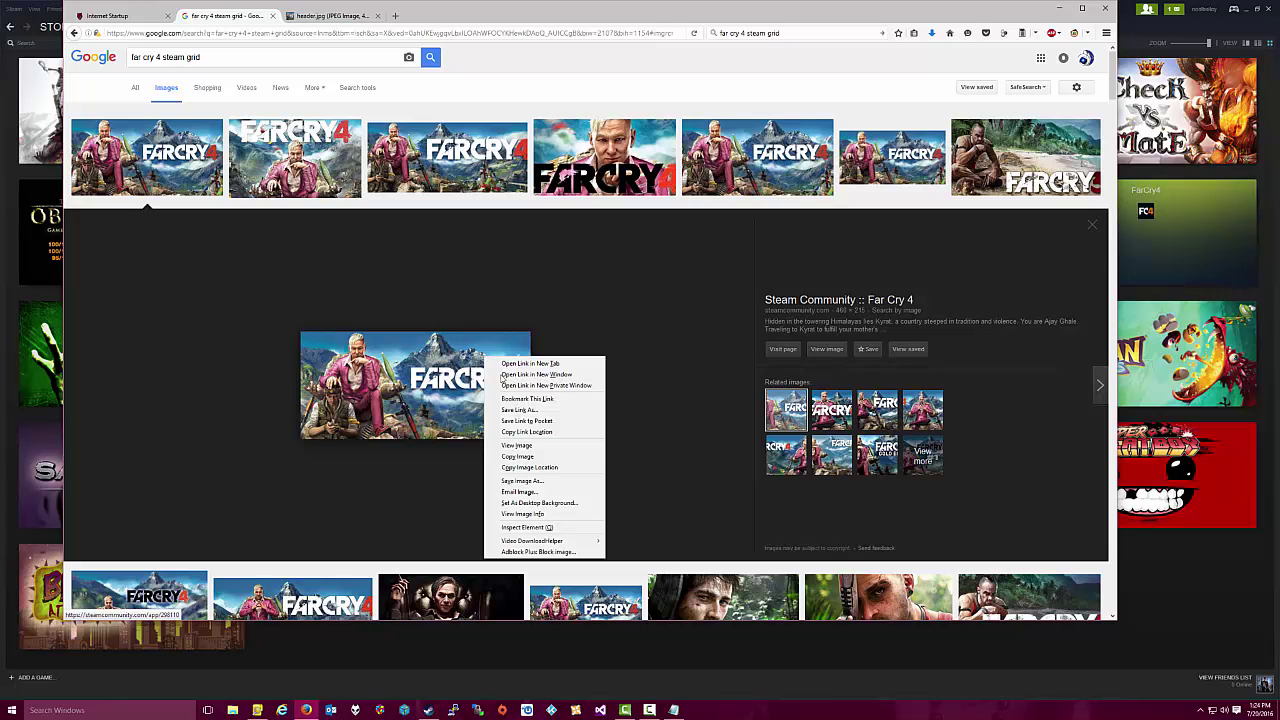
left_click(521, 481)
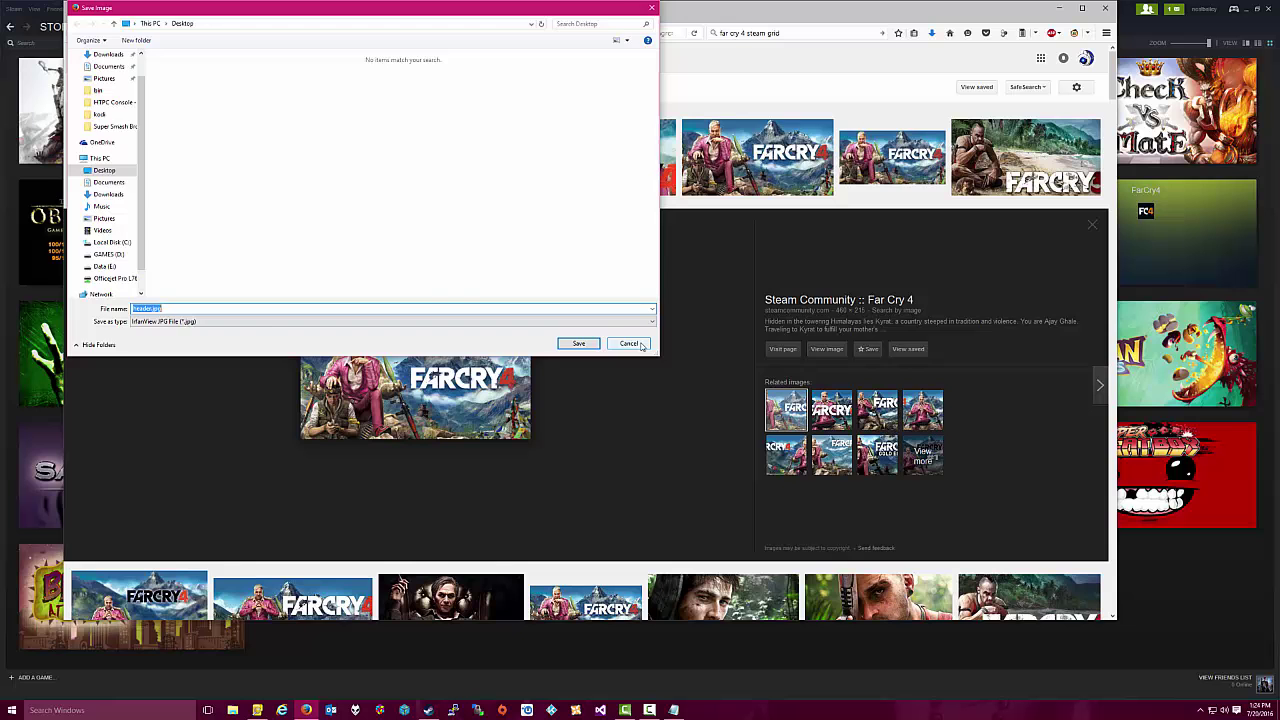
left_click(628, 343)
Return to Steam and set FarCry4.jpg from the Far Cry 4 bin folder as the Far Cry 4 shortcut's custom image.
left_click(1059, 8)
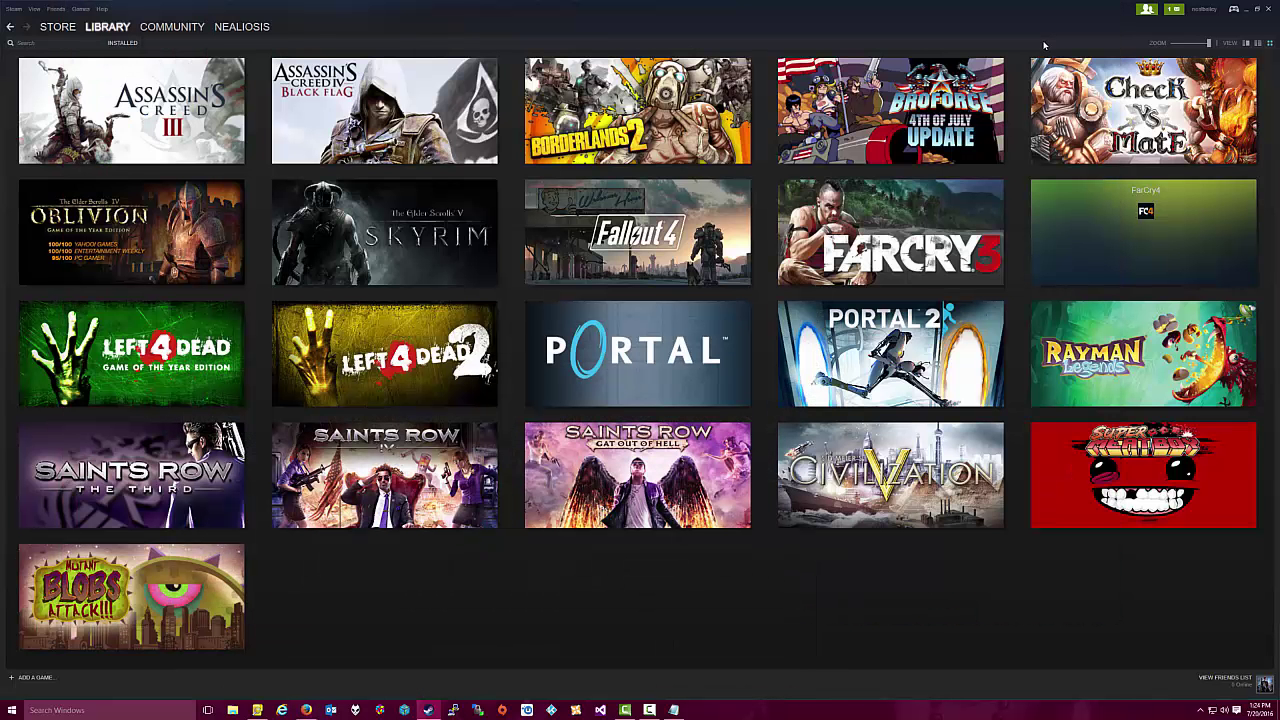
mouse_move(1074, 220)
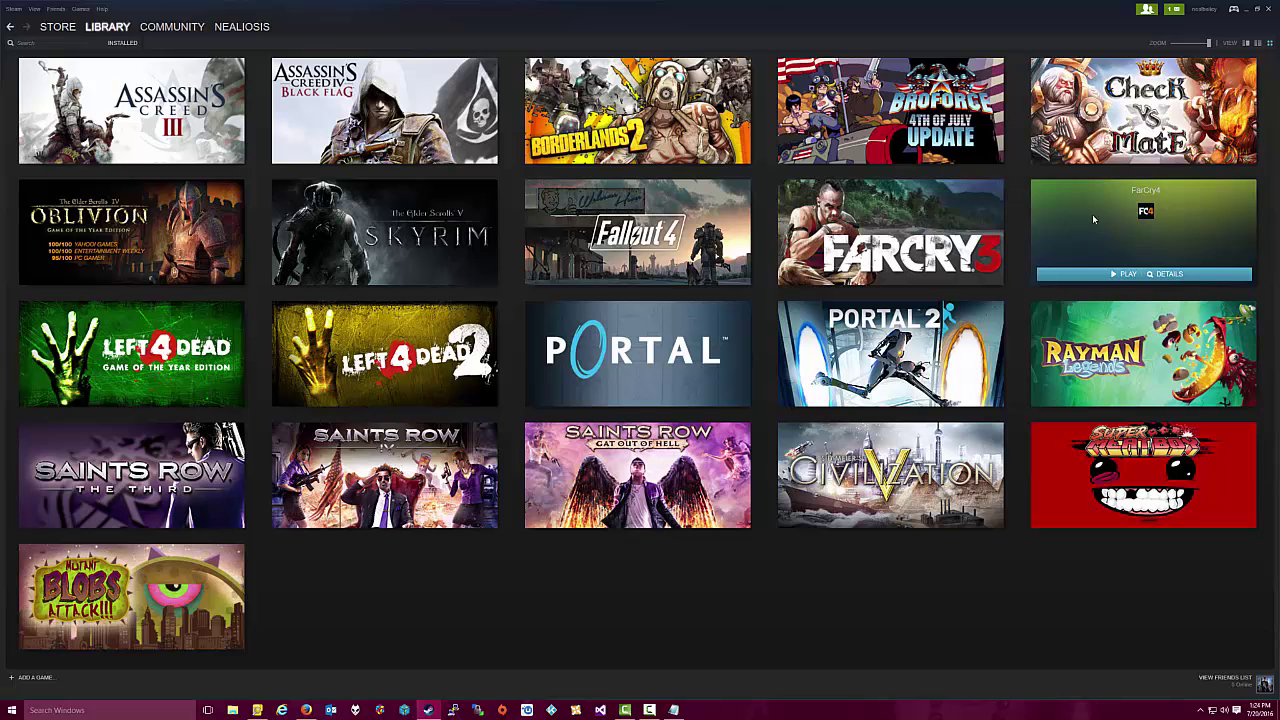
right_click(1092, 214)
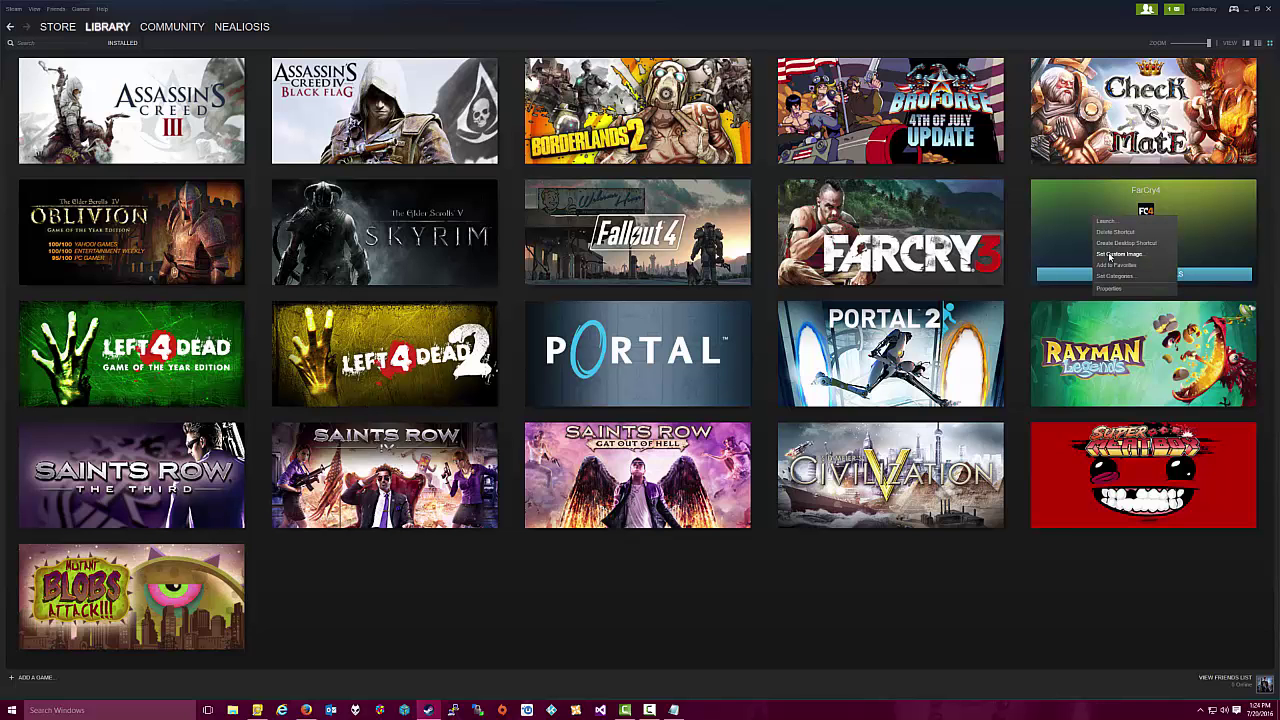
left_click(1109, 255)
left_click(628, 426)
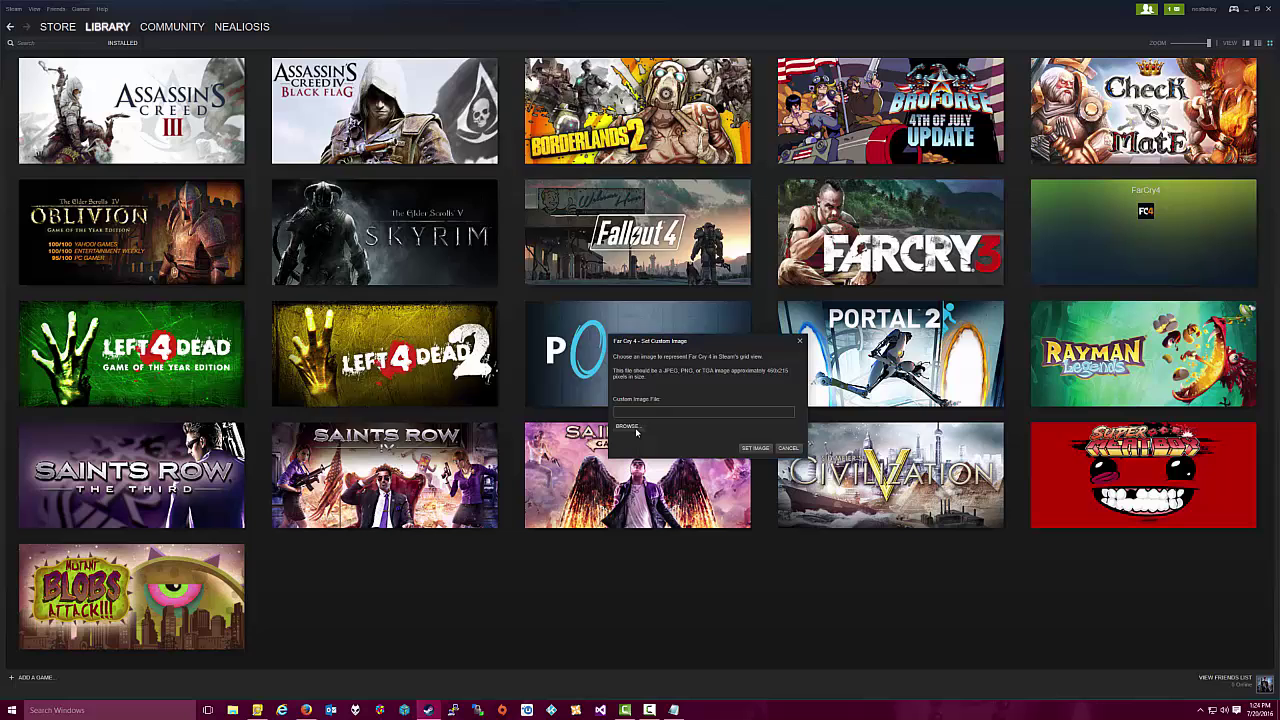
left_click(344, 133)
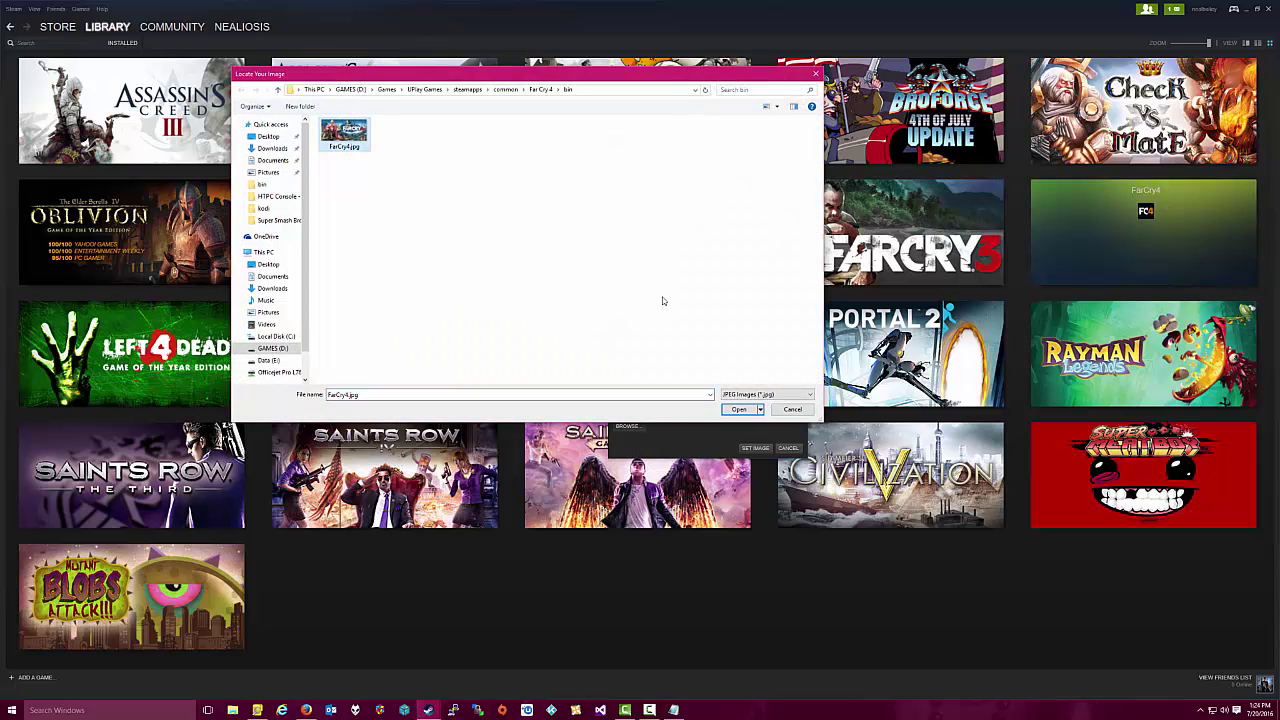
left_click(738, 410)
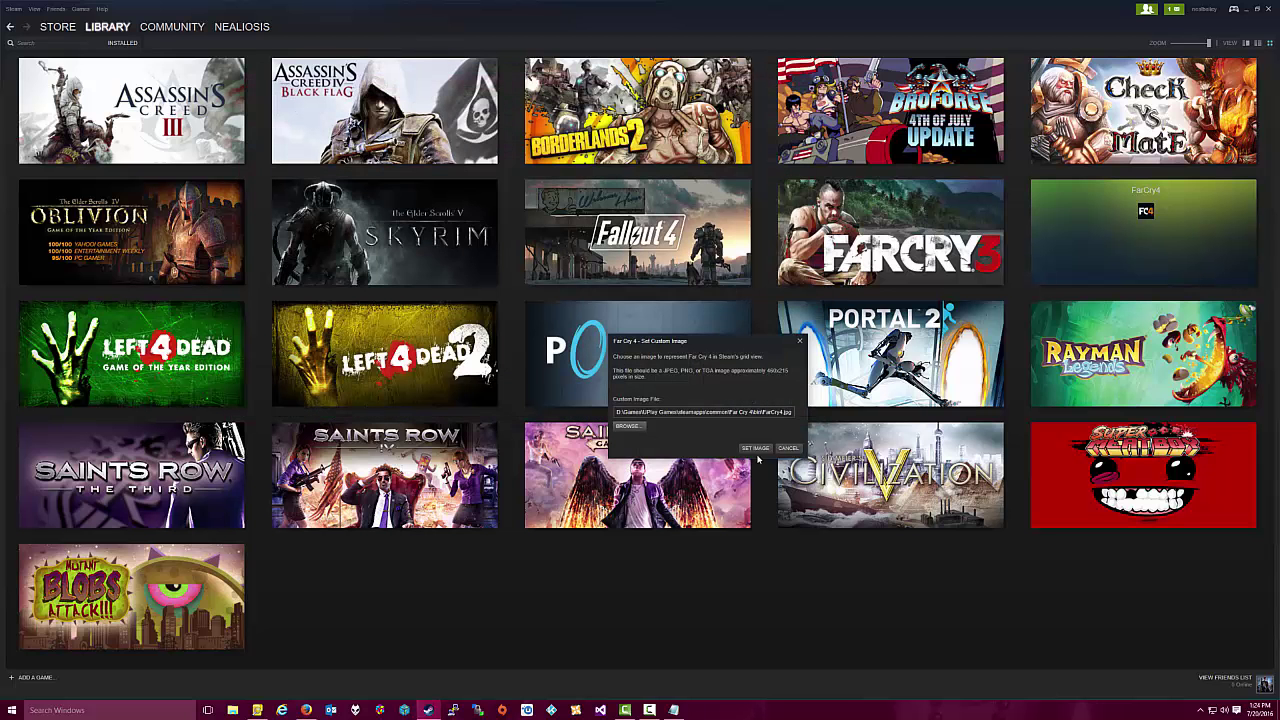
left_click(757, 448)
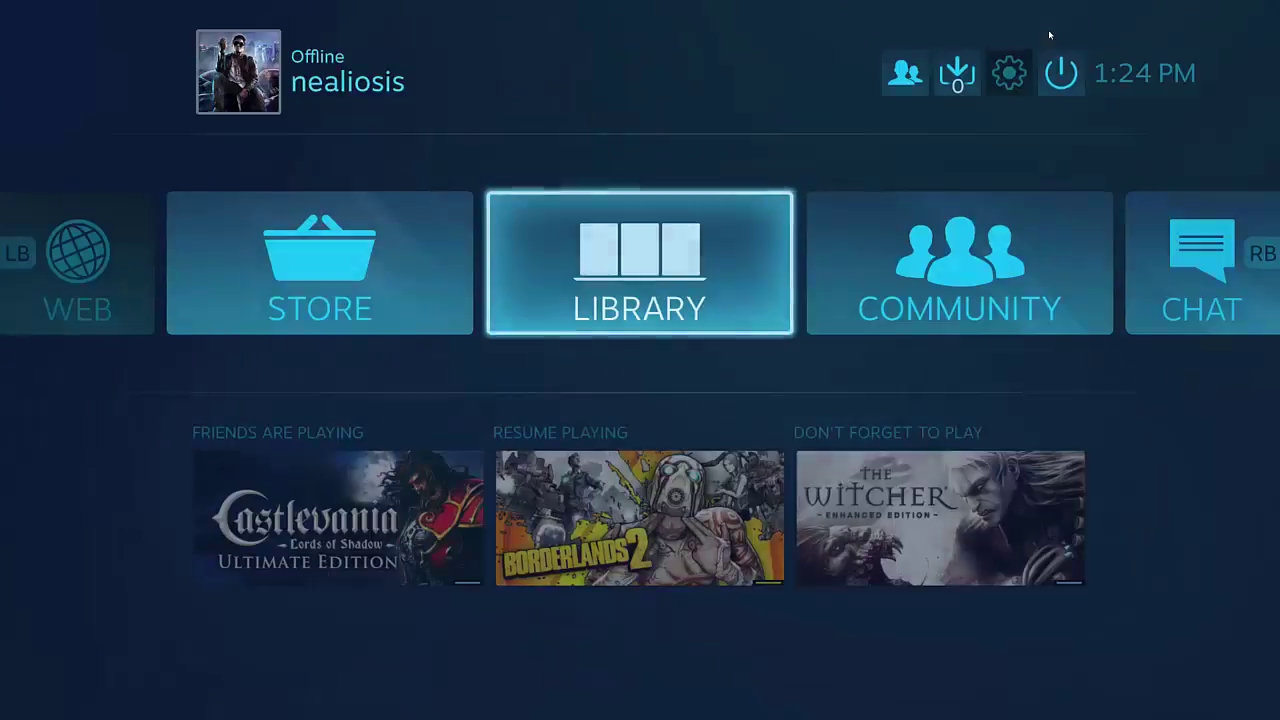
Open the library in Big Picture mode and view the Recent games.
key("Return")
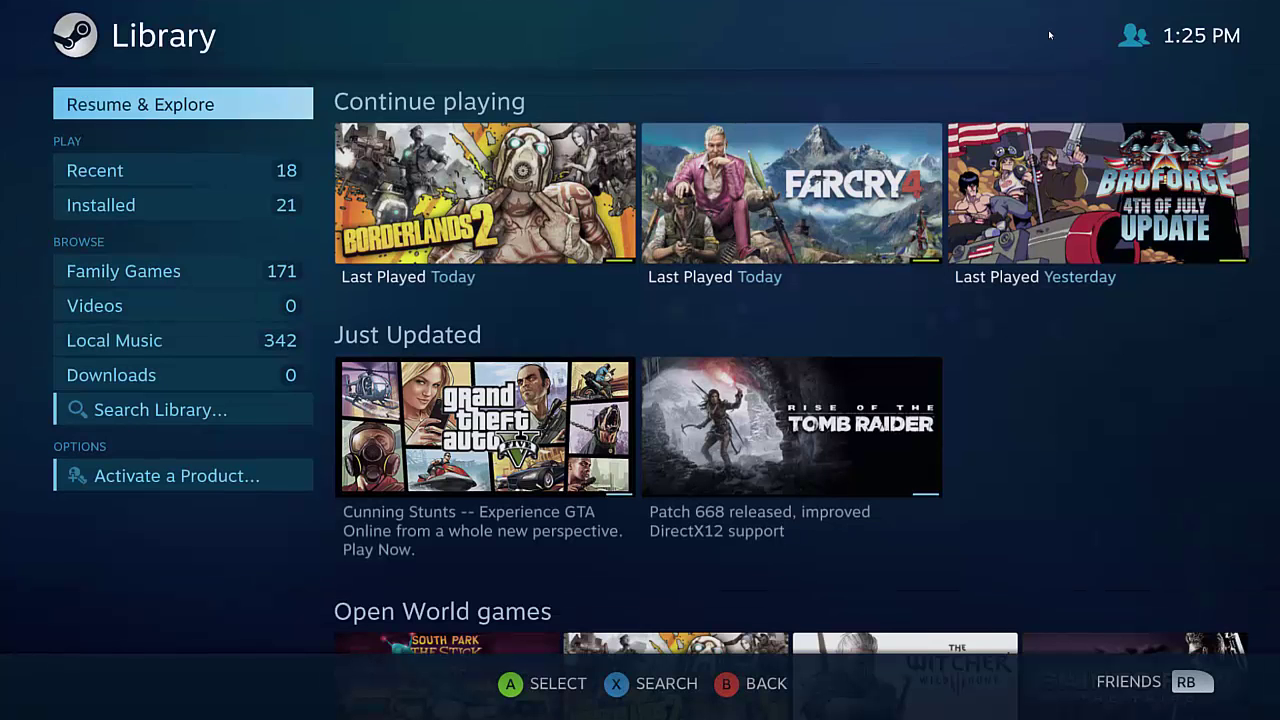
key("Down")
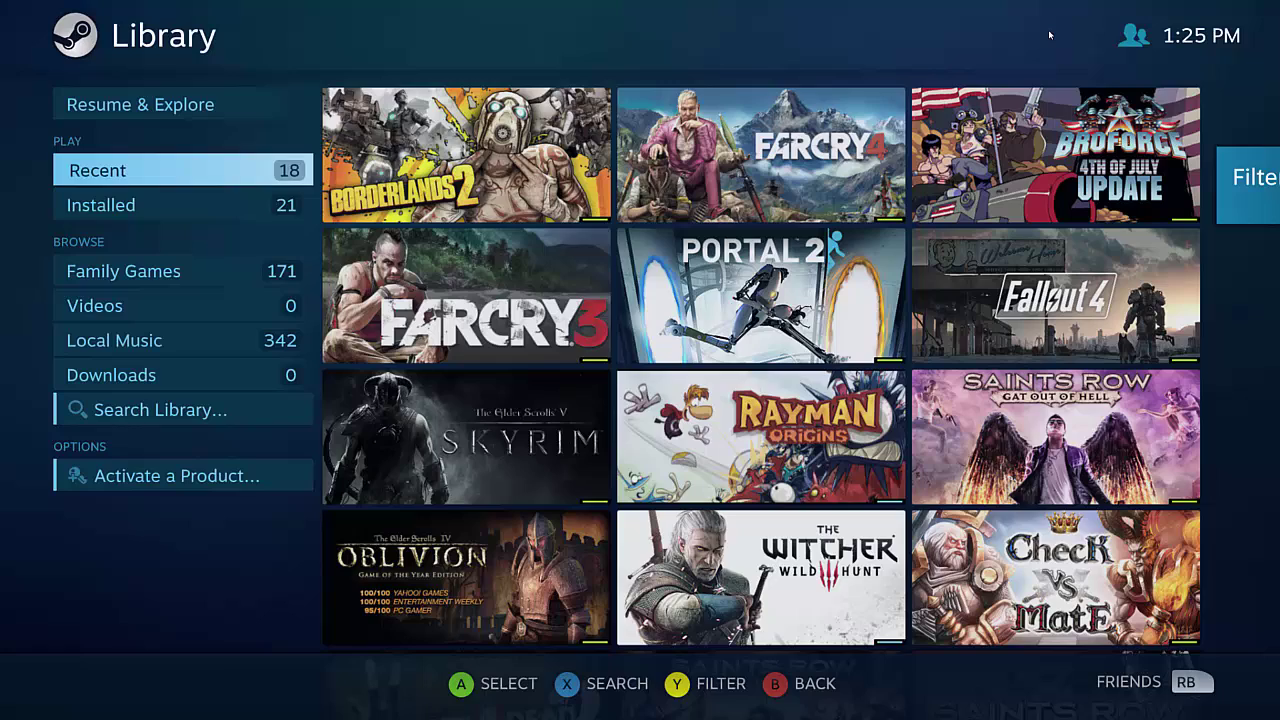
View the installed games, then open Far Cry 4's page from the Recent games.
key("Down")
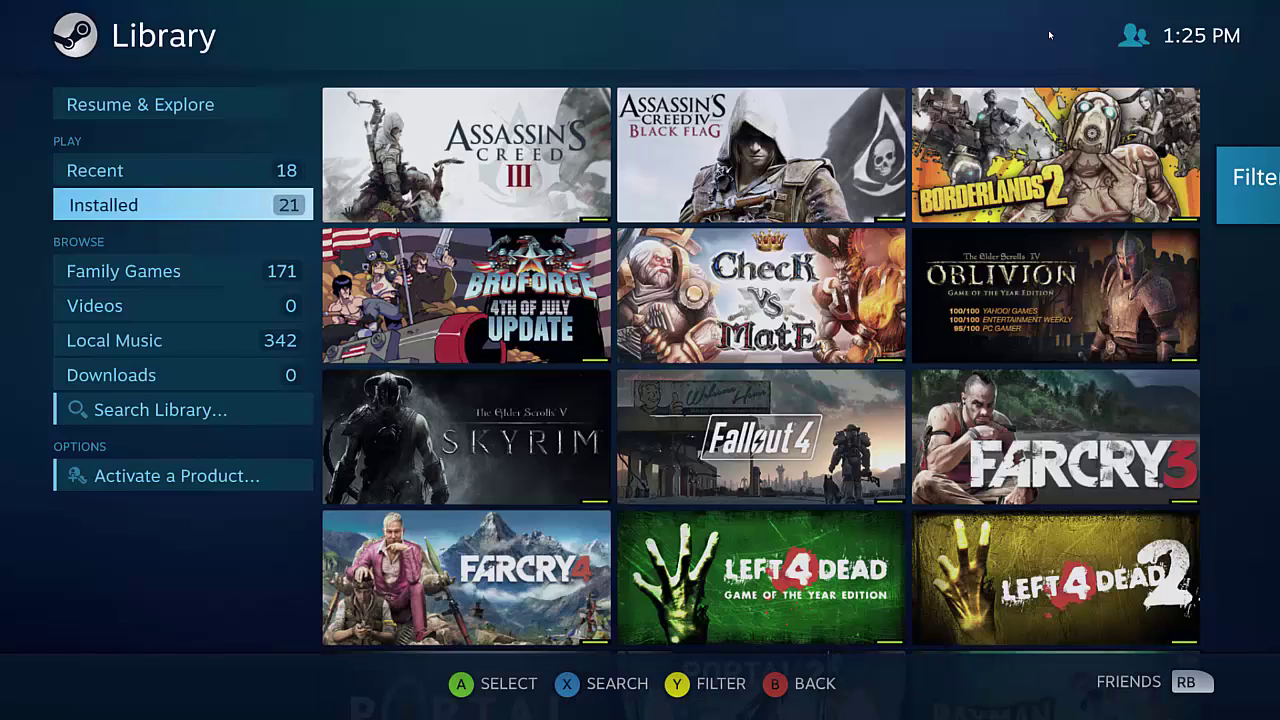
key("Up")
key("Right")
key("Right")
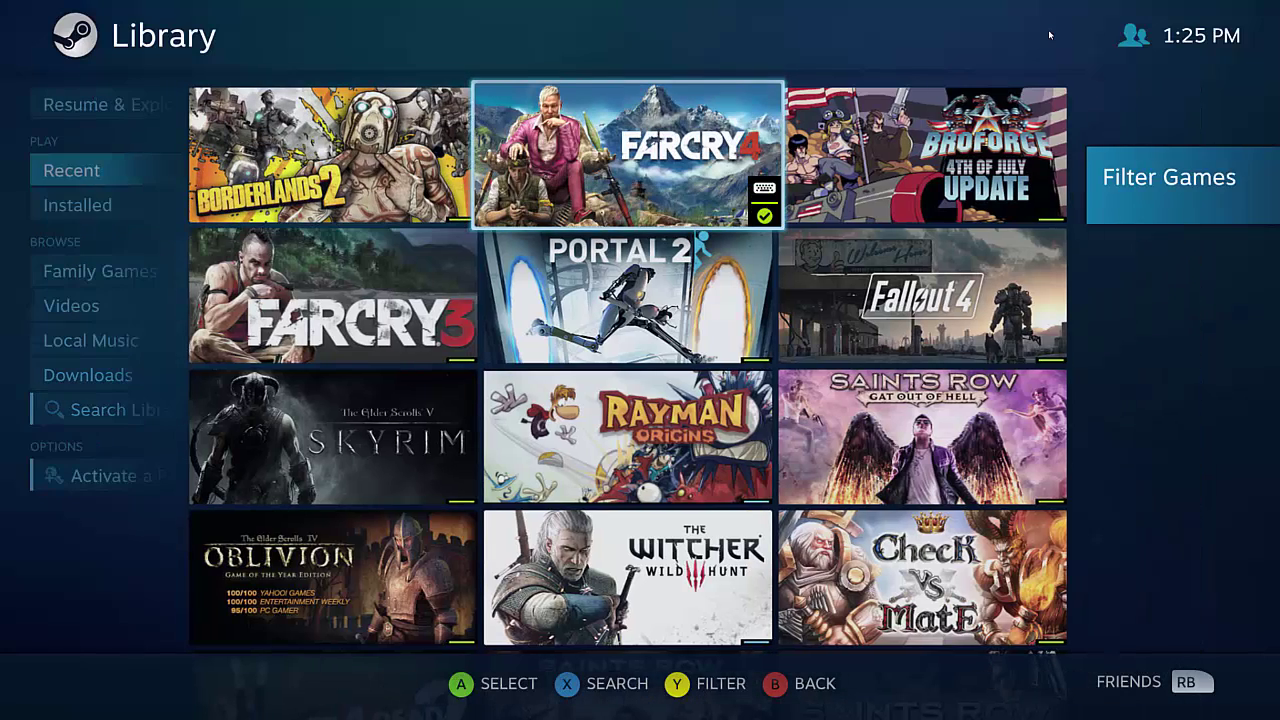
key("Return")
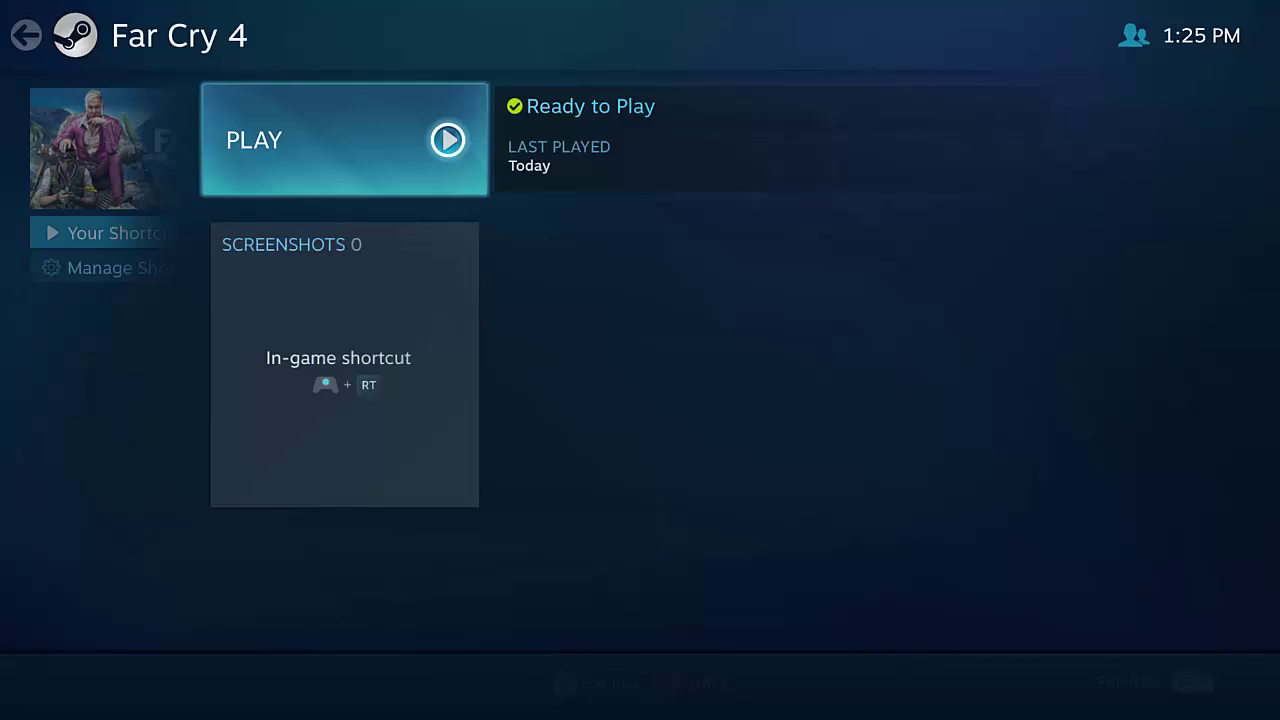
Leave the Far Cry 4 page and the library, and exit Big Picture mode.
key("Escape")
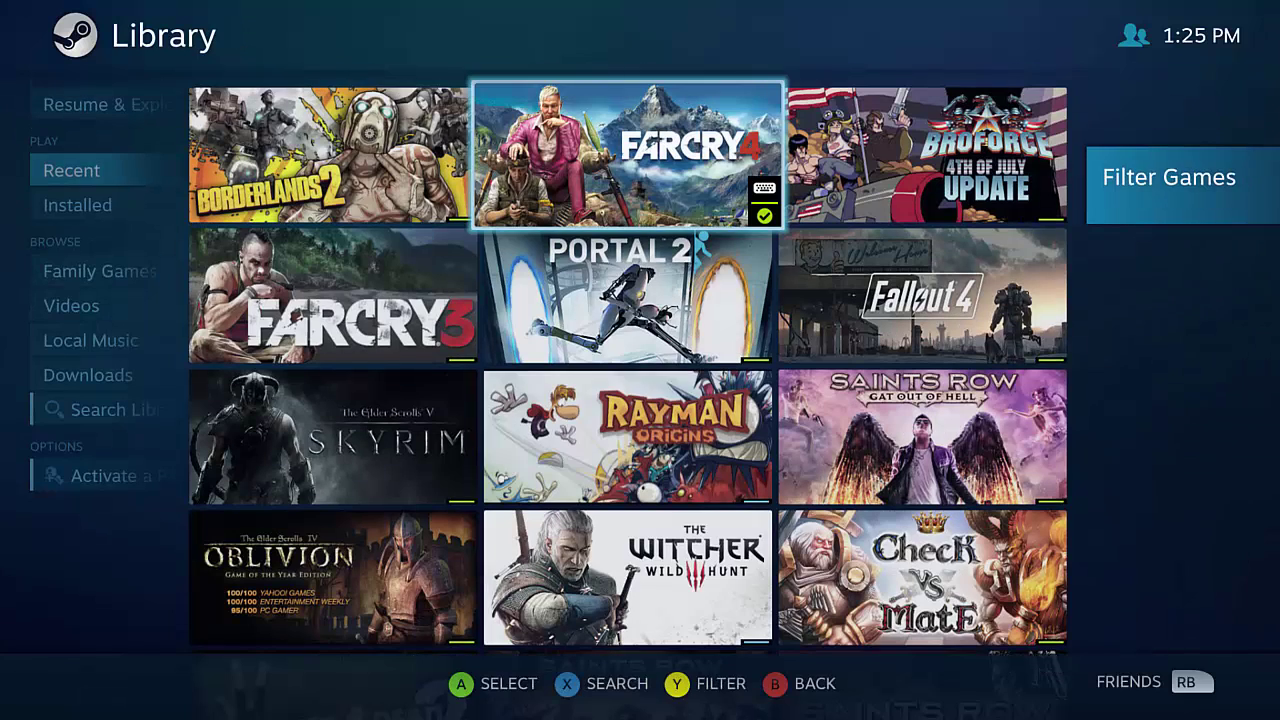
key("Escape")
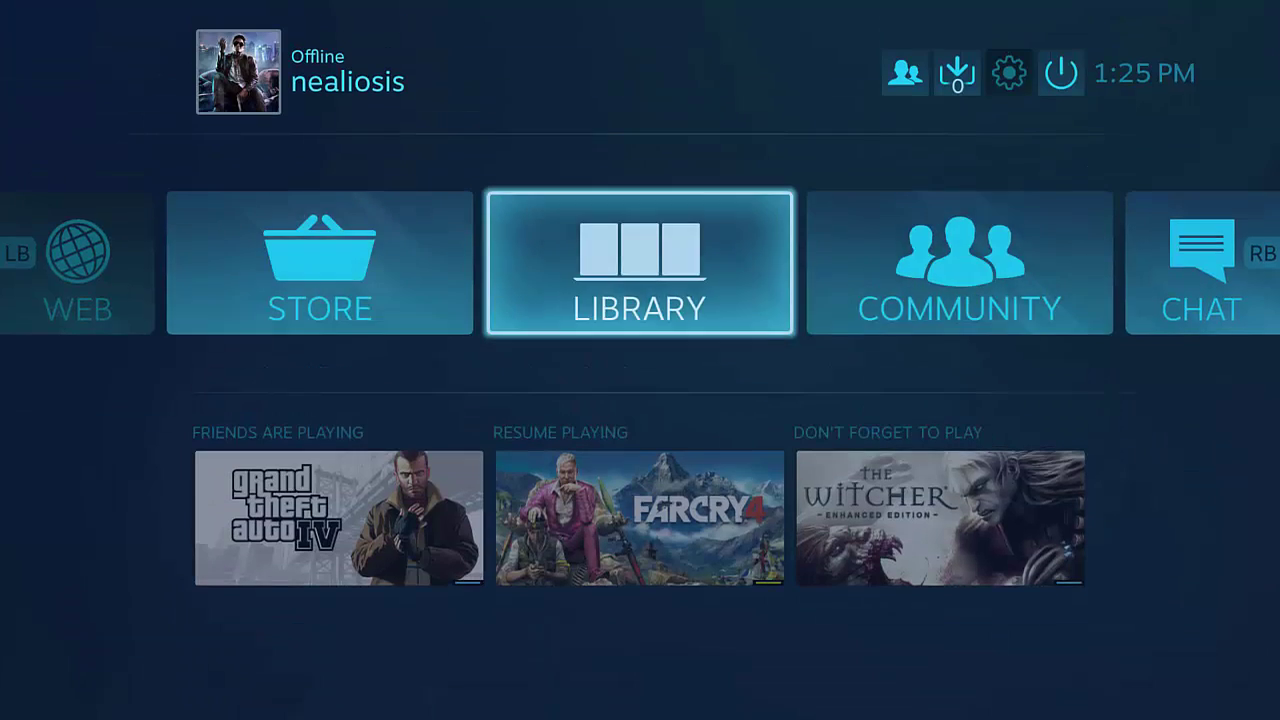
key("Up")
key("Right")
key("Return")
key("Down")
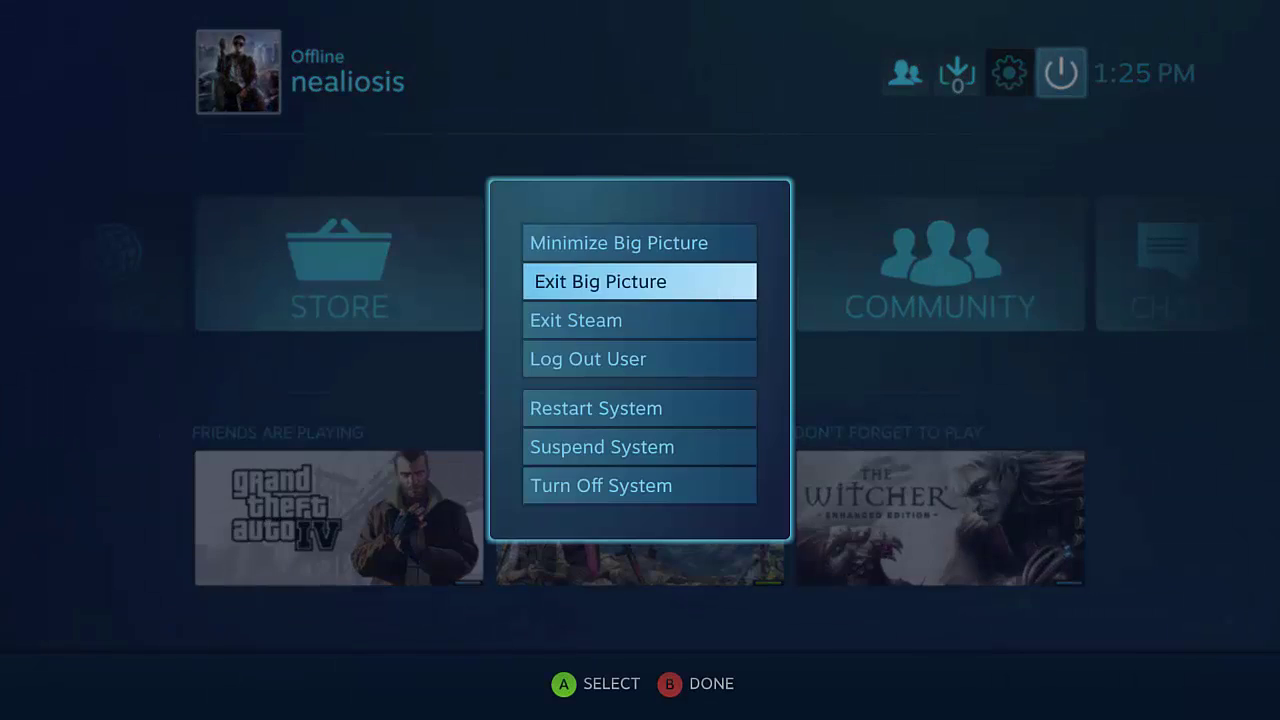
key("Return")
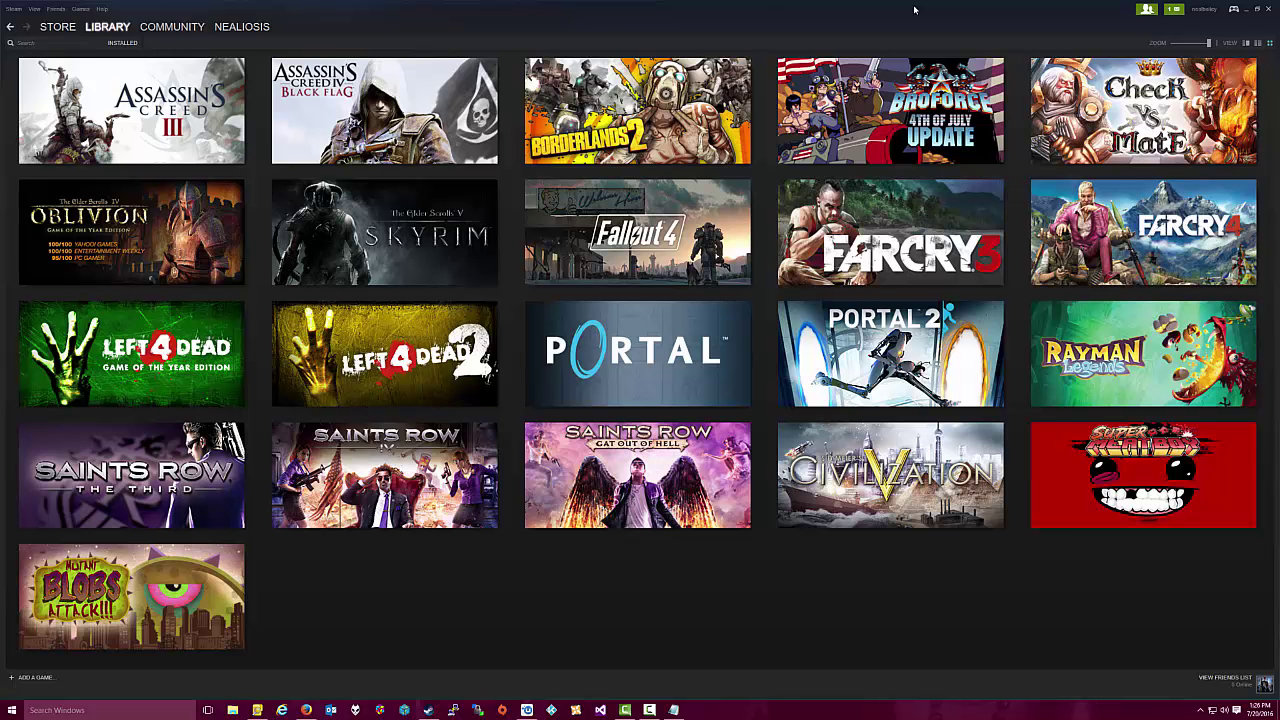
Cut the -nolauncher launch option out of Borderlands 2's properties and close the launcher window the game starts with.
mouse_move(727, 69)
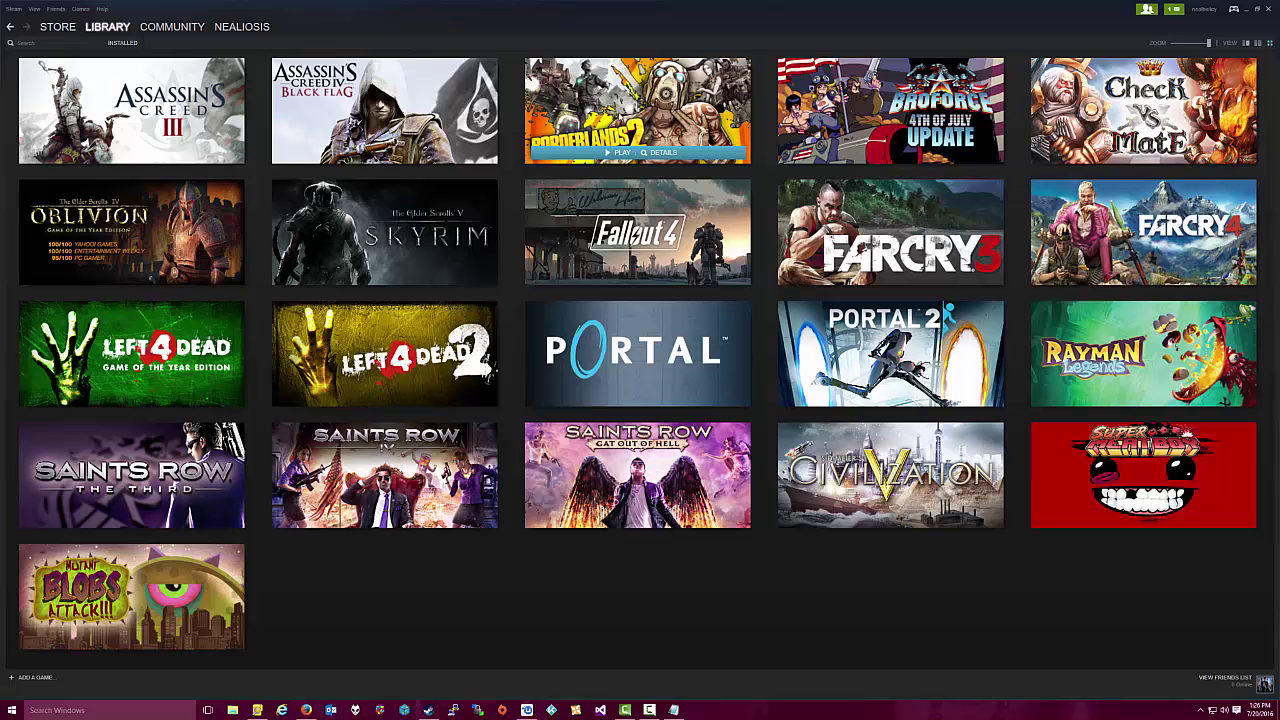
right_click(664, 120)
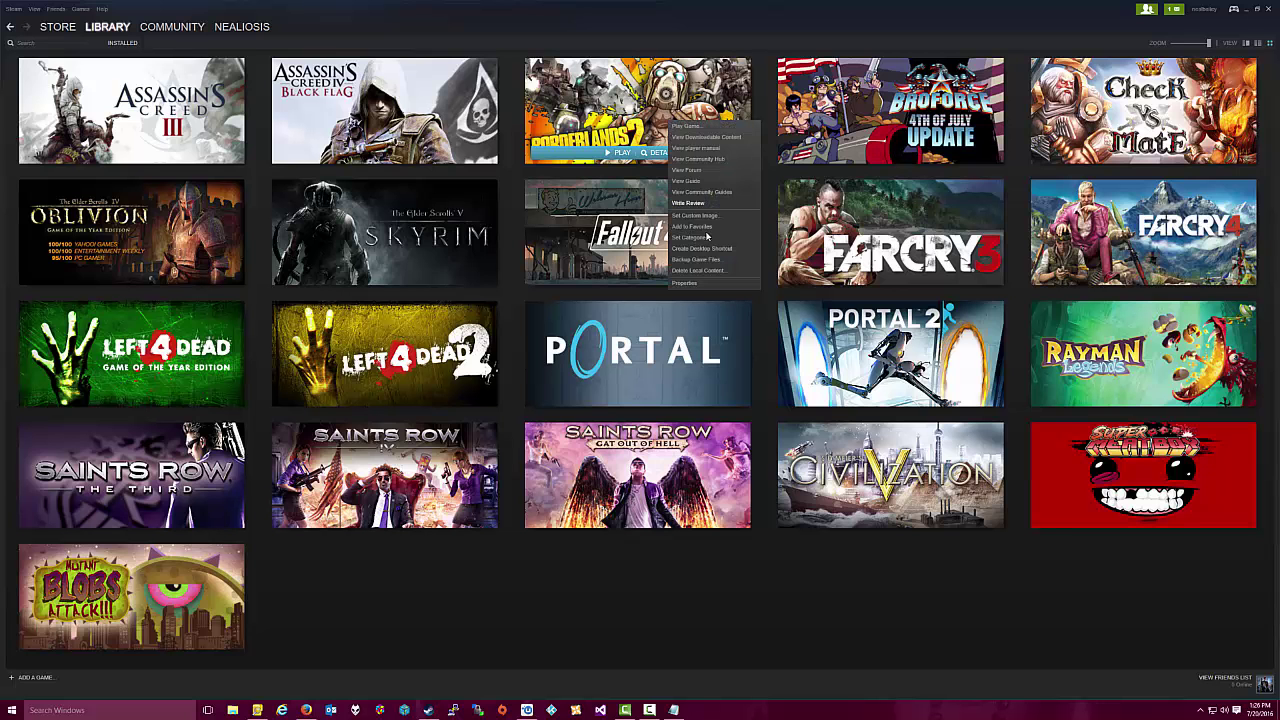
left_click(709, 285)
left_click(527, 339)
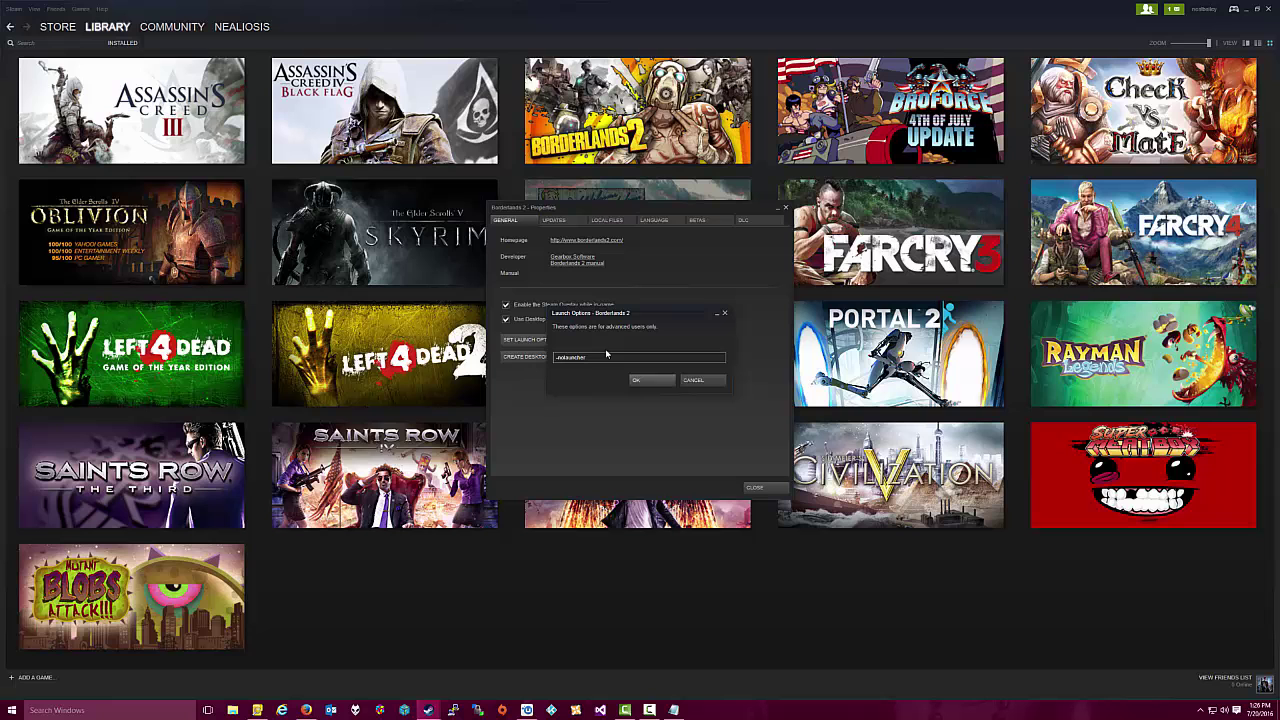
key("ctrl+a")
key("ctrl+c")
left_click(660, 380)
left_click(762, 489)
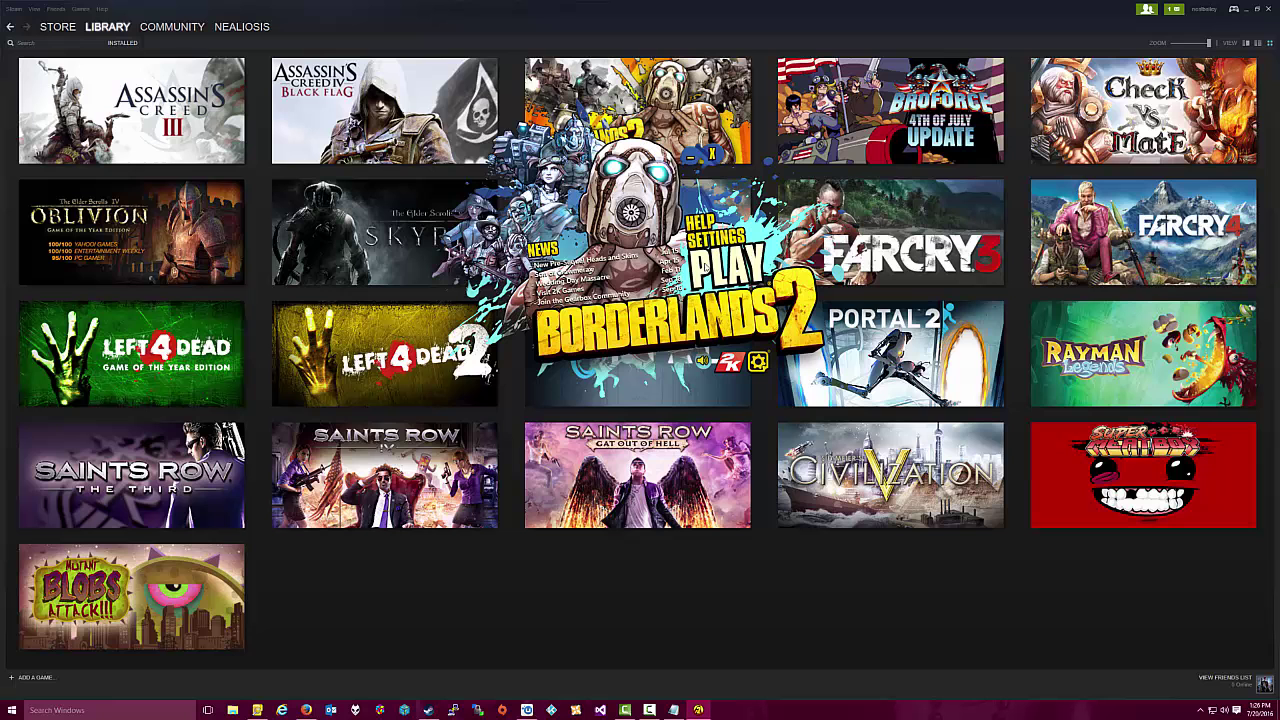
left_click(711, 155)
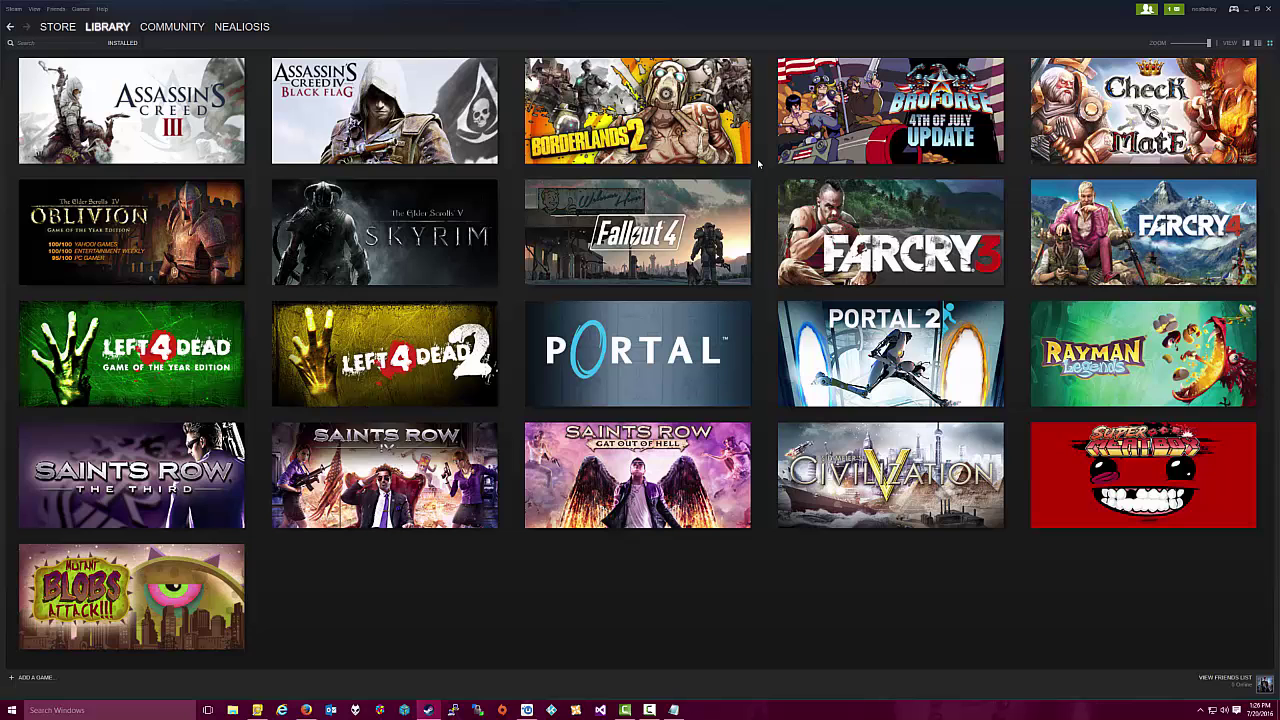
Paste -nolauncher back into Borderlands 2's launch options and play the game.
mouse_move(718, 146)
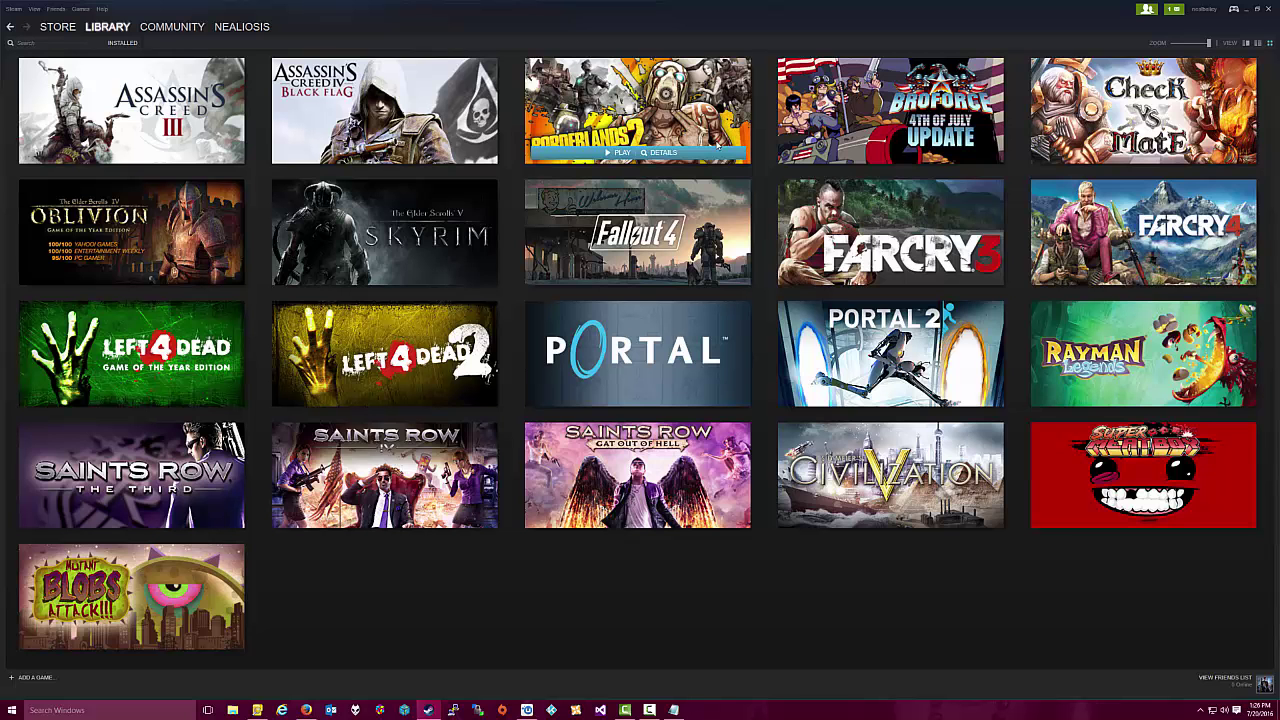
right_click(678, 130)
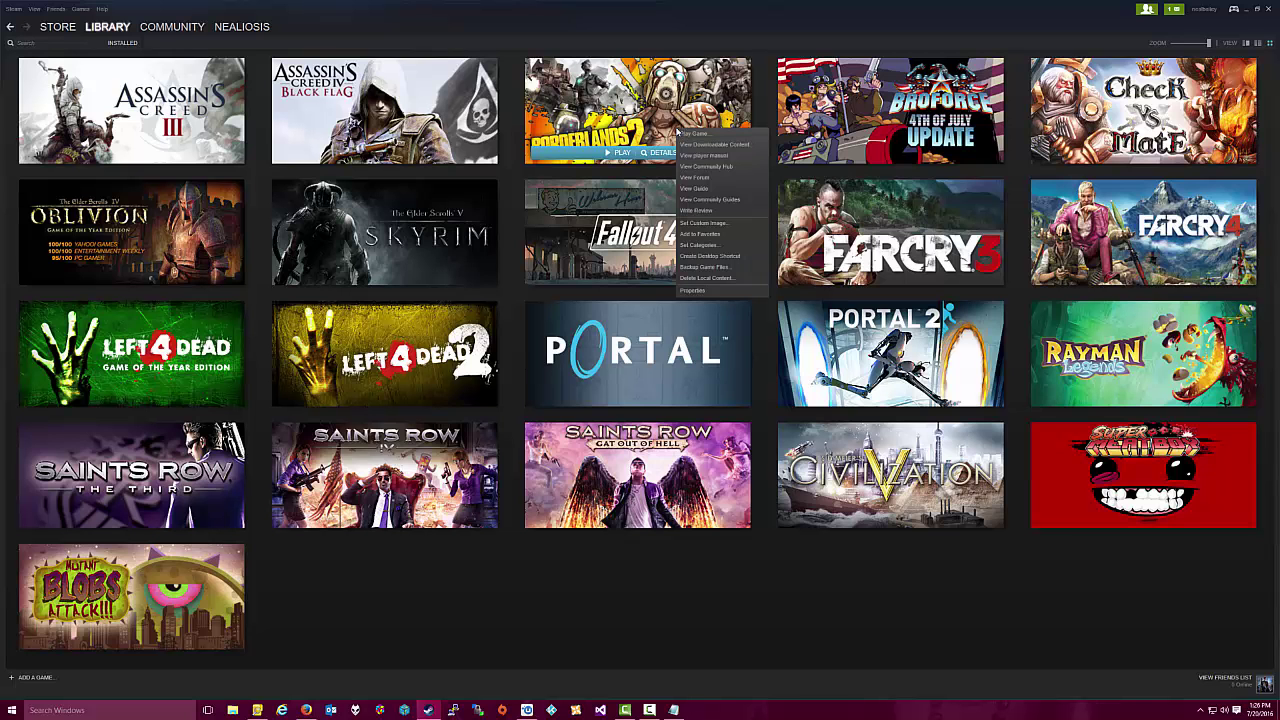
left_click(697, 291)
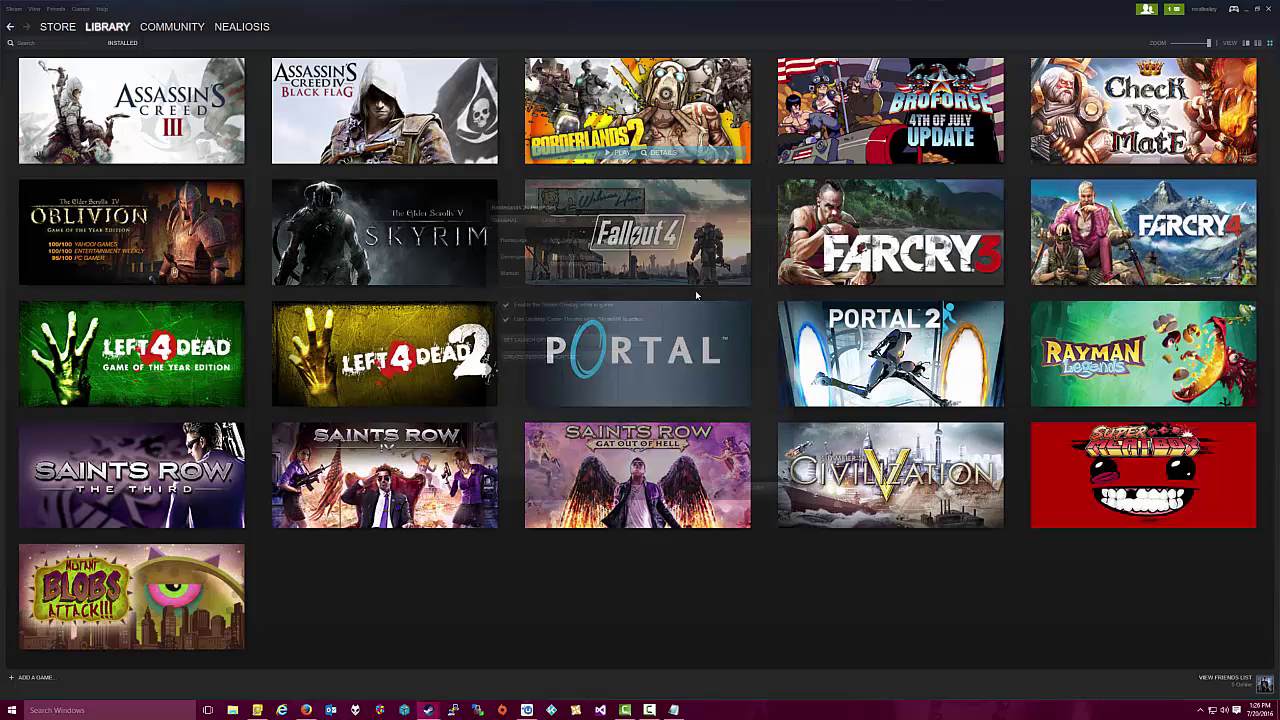
left_click(586, 343)
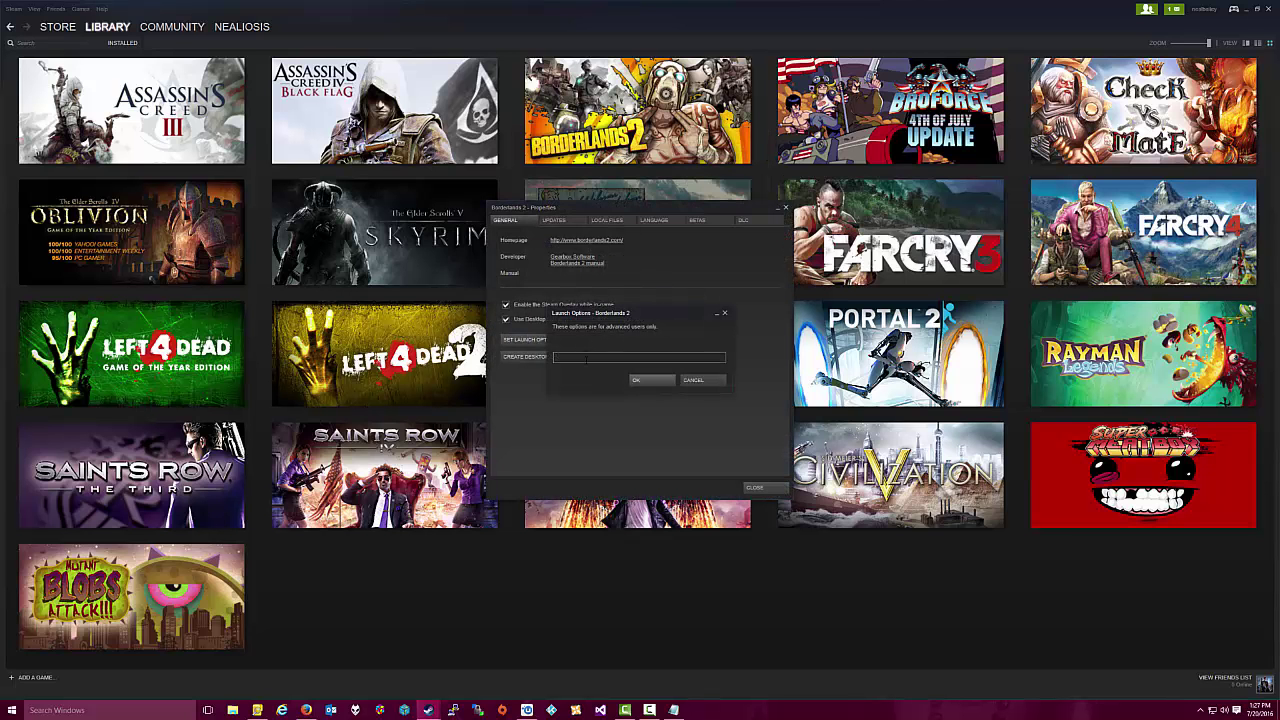
key("ctrl+v")
left_click(636, 379)
left_click(754, 487)
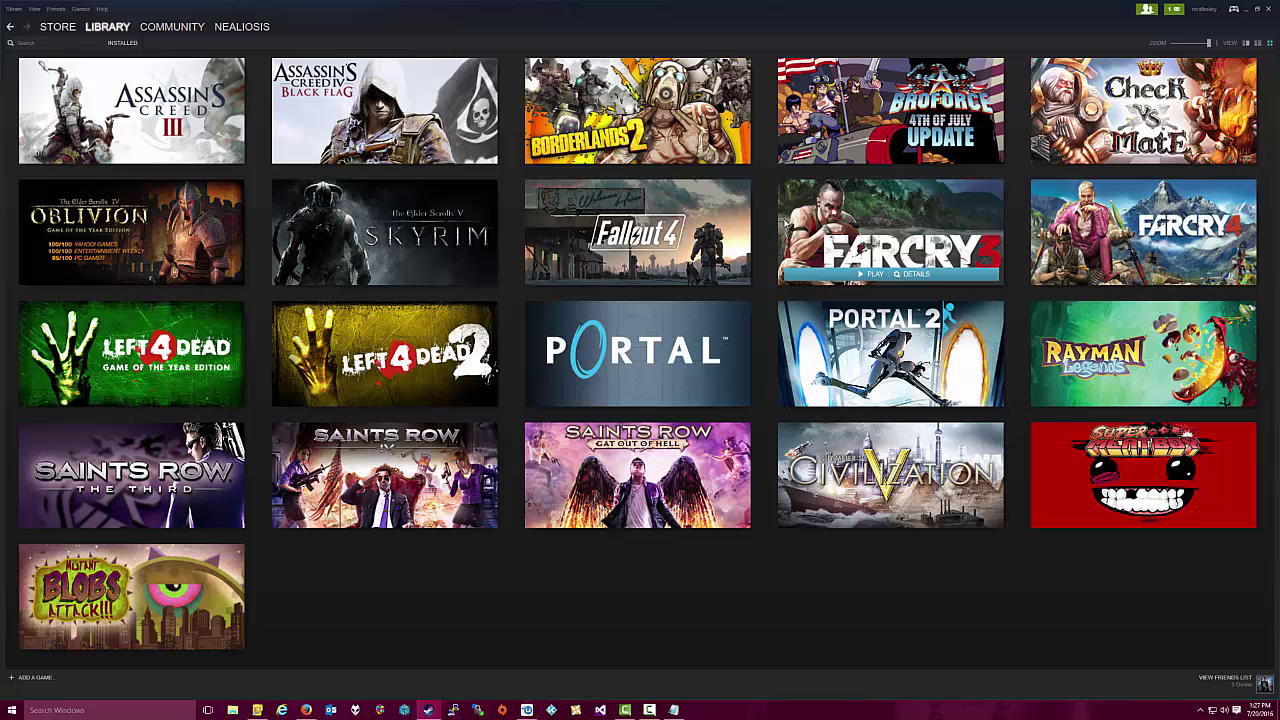
mouse_move(630, 140)
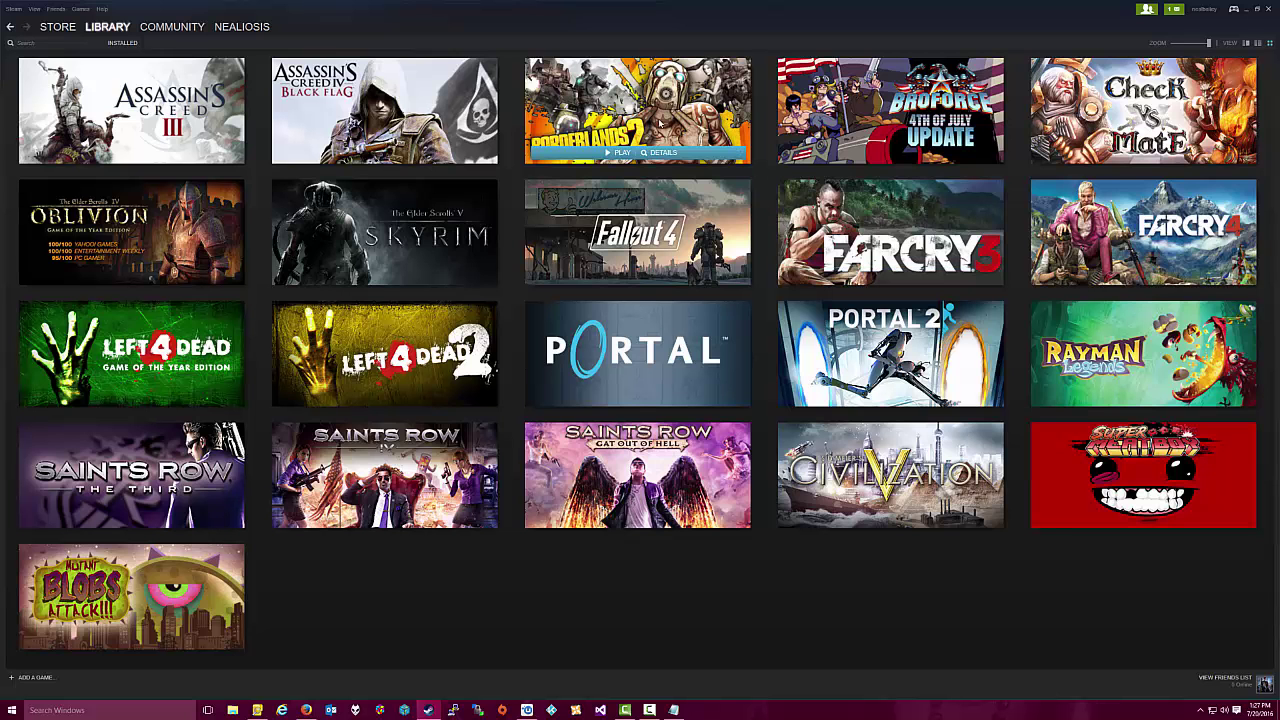
left_click(619, 154)
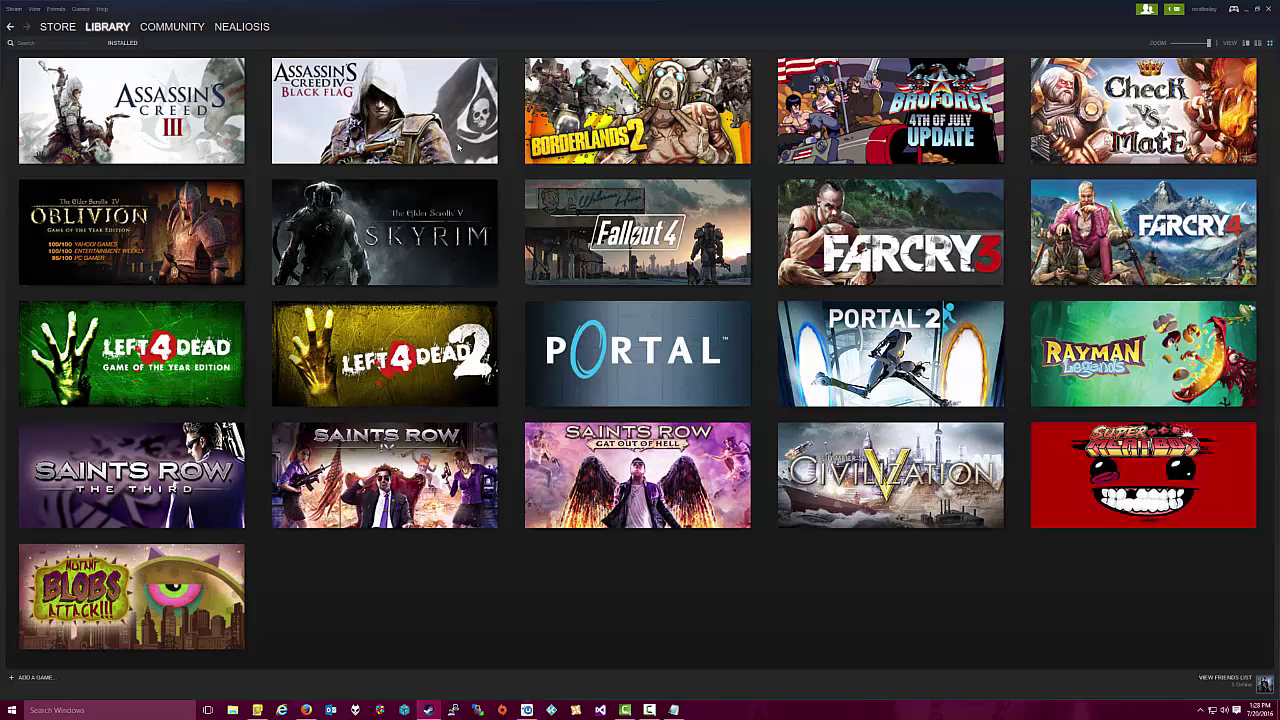
Add Dolphin.exe from the D:\Programs\Dolphin folder to the library as a non-Steam game.
left_click(81, 9)
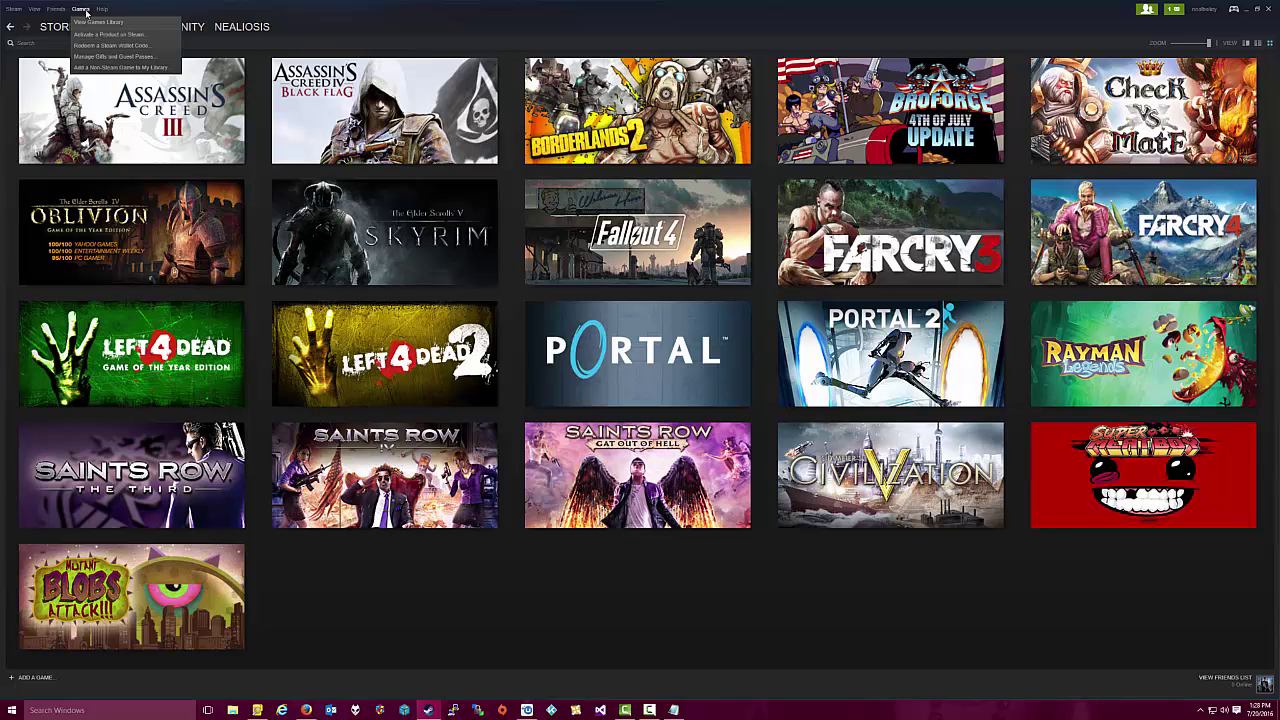
left_click(101, 68)
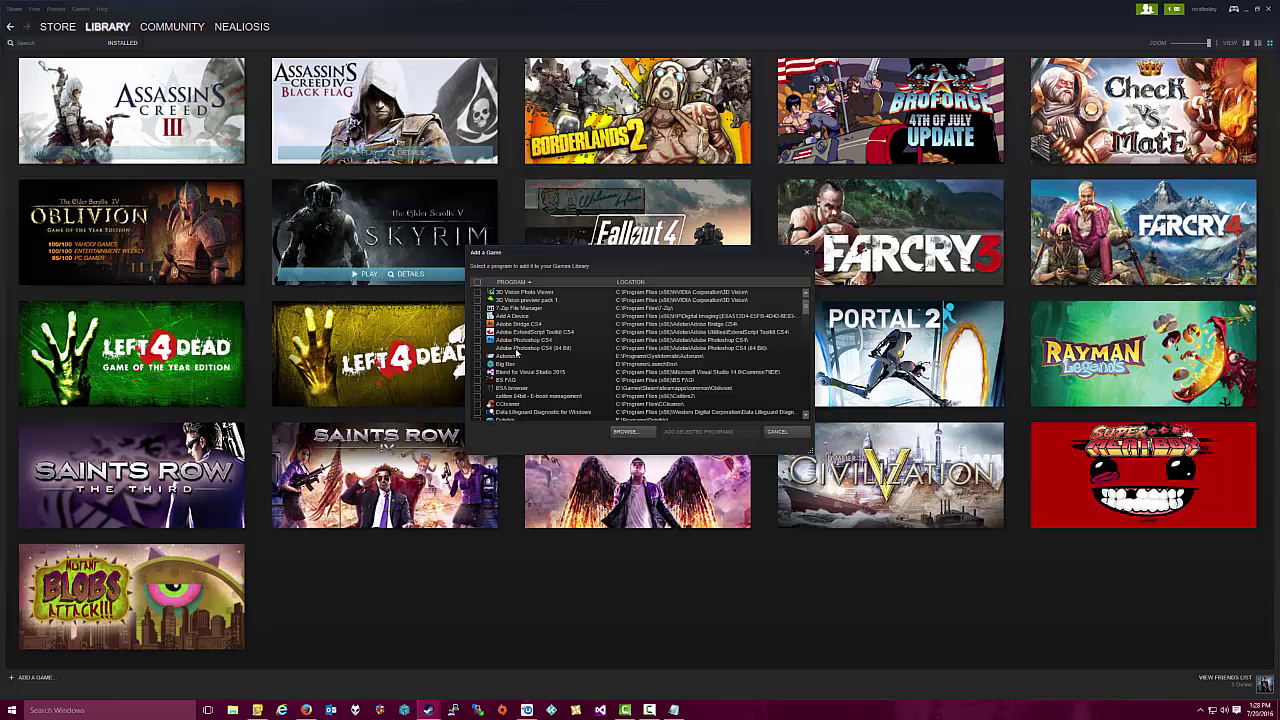
left_click(625, 432)
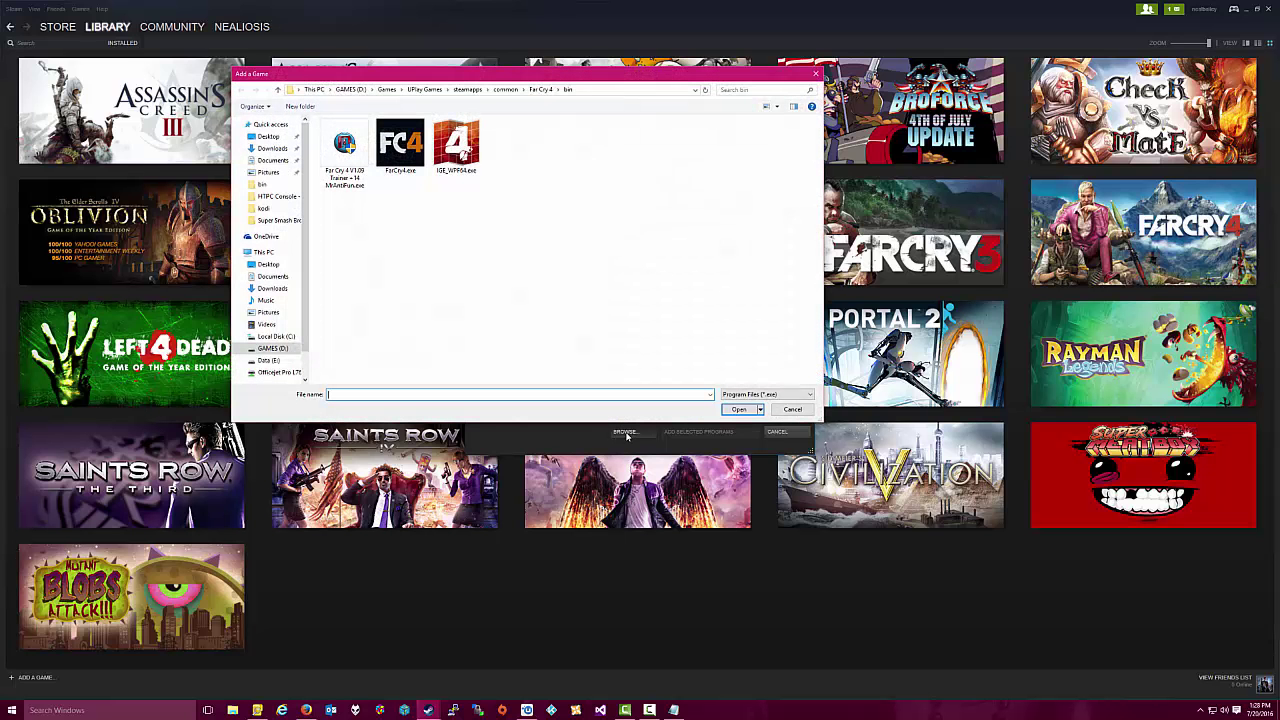
left_click(351, 89)
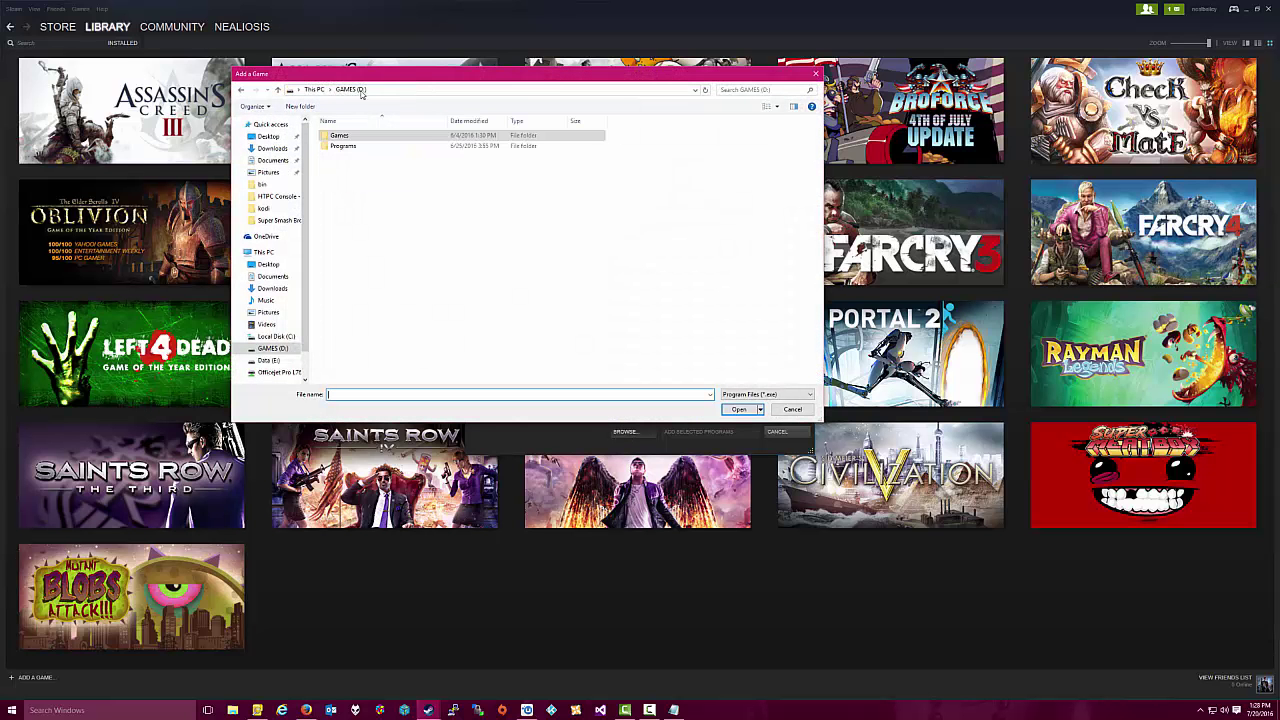
double_click(354, 145)
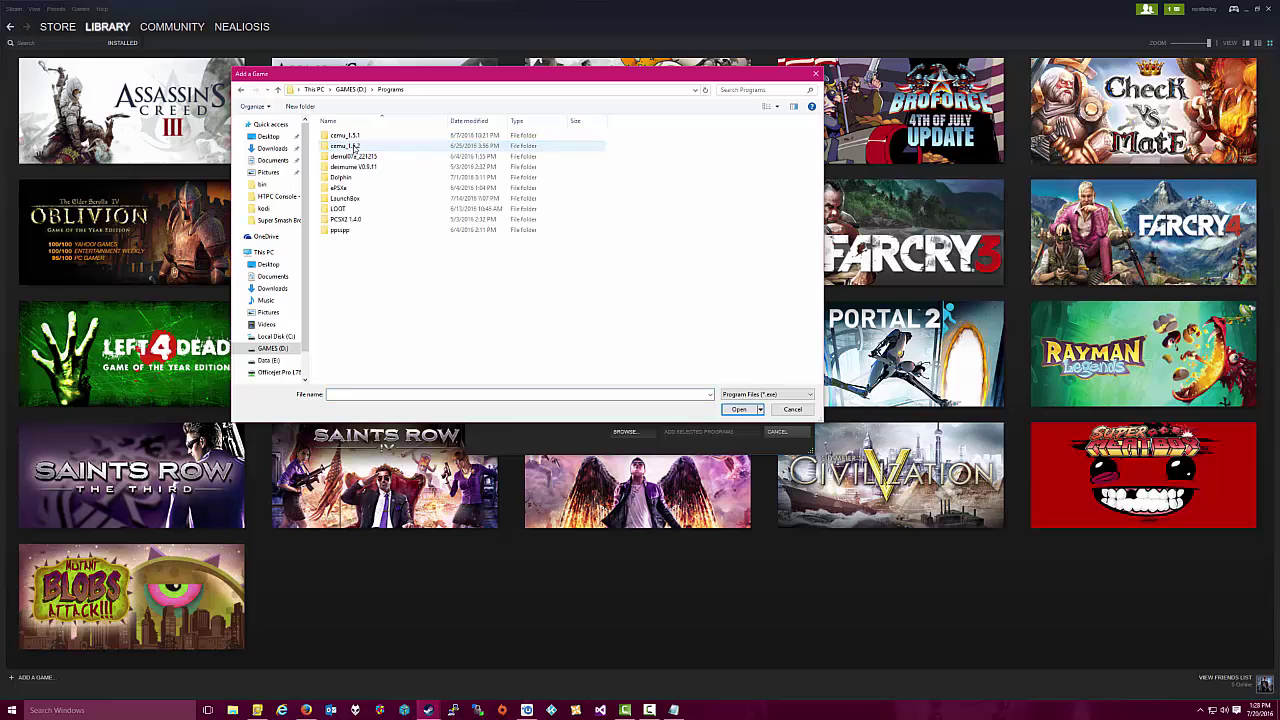
double_click(354, 178)
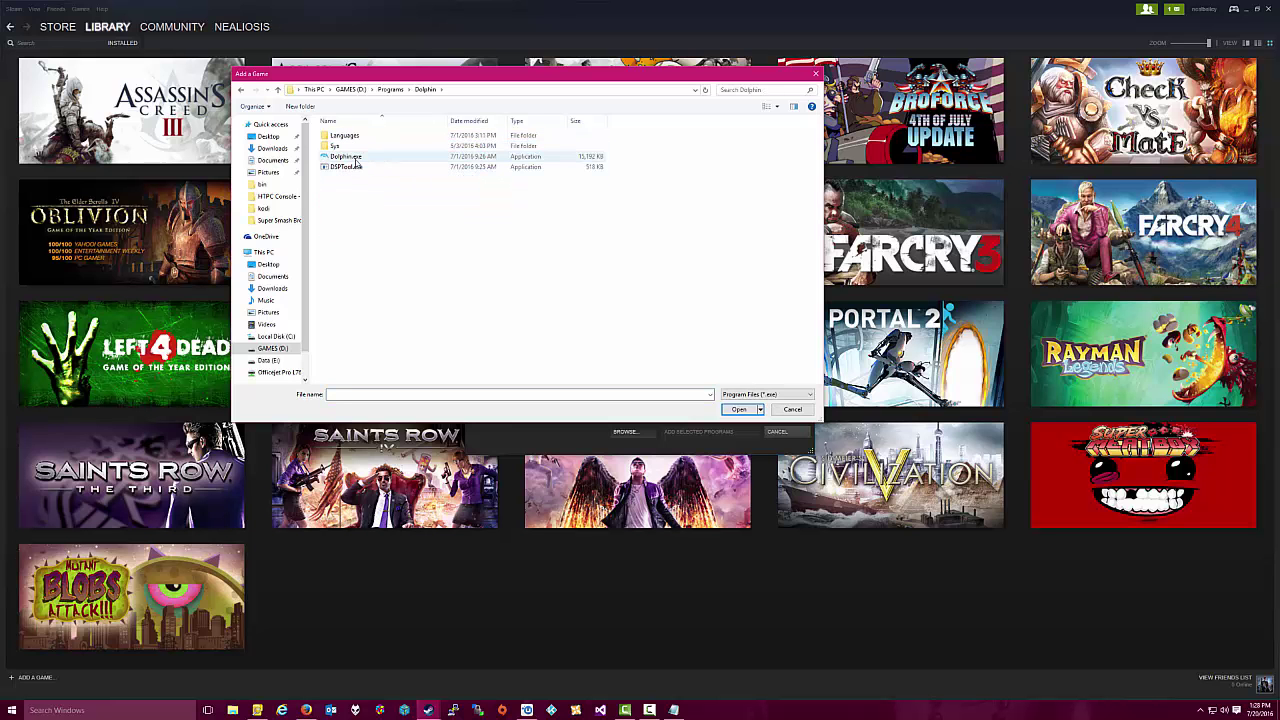
double_click(355, 160)
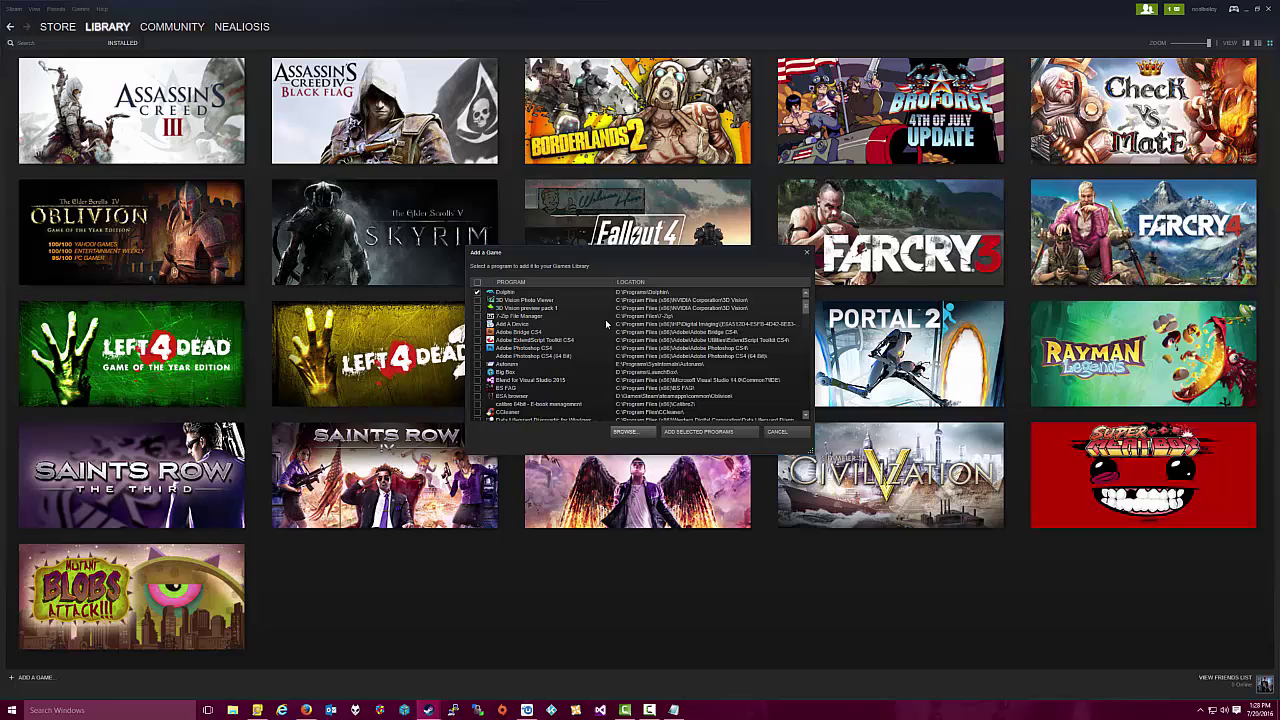
left_click(674, 432)
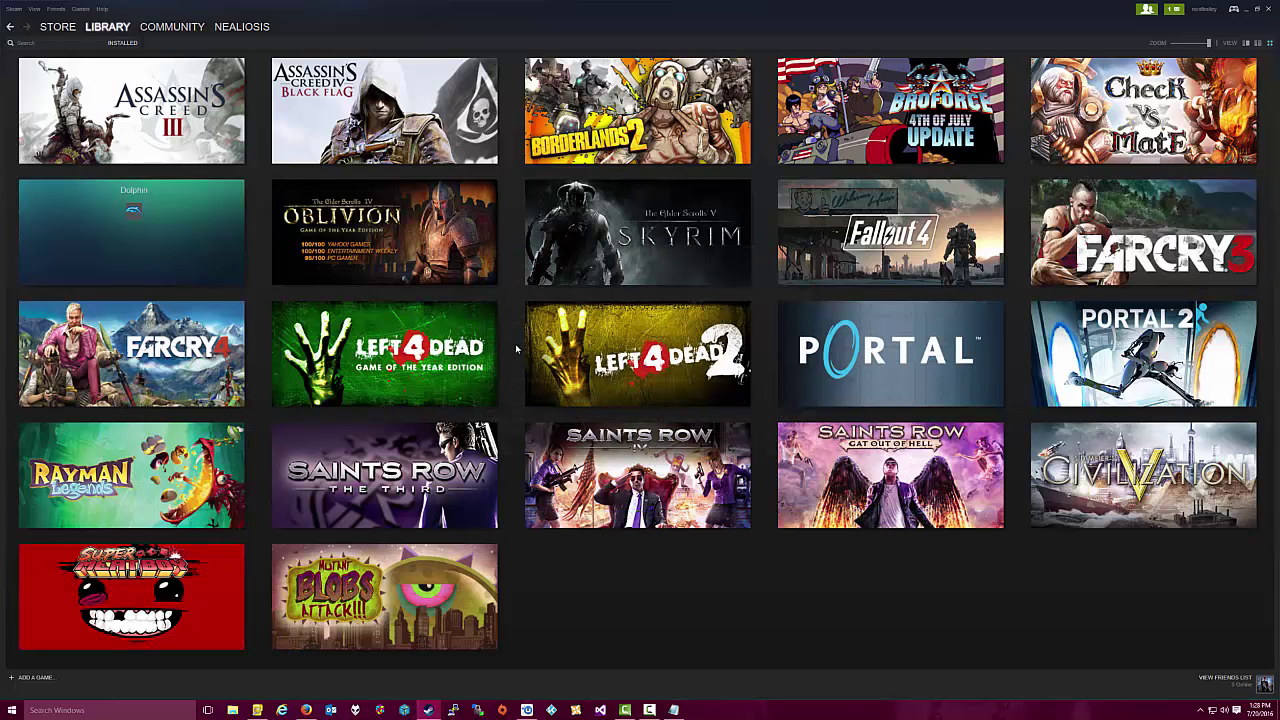
Rename the Dolphin shortcut to "Super Smash Bros Melee" in its properties.
right_click(183, 222)
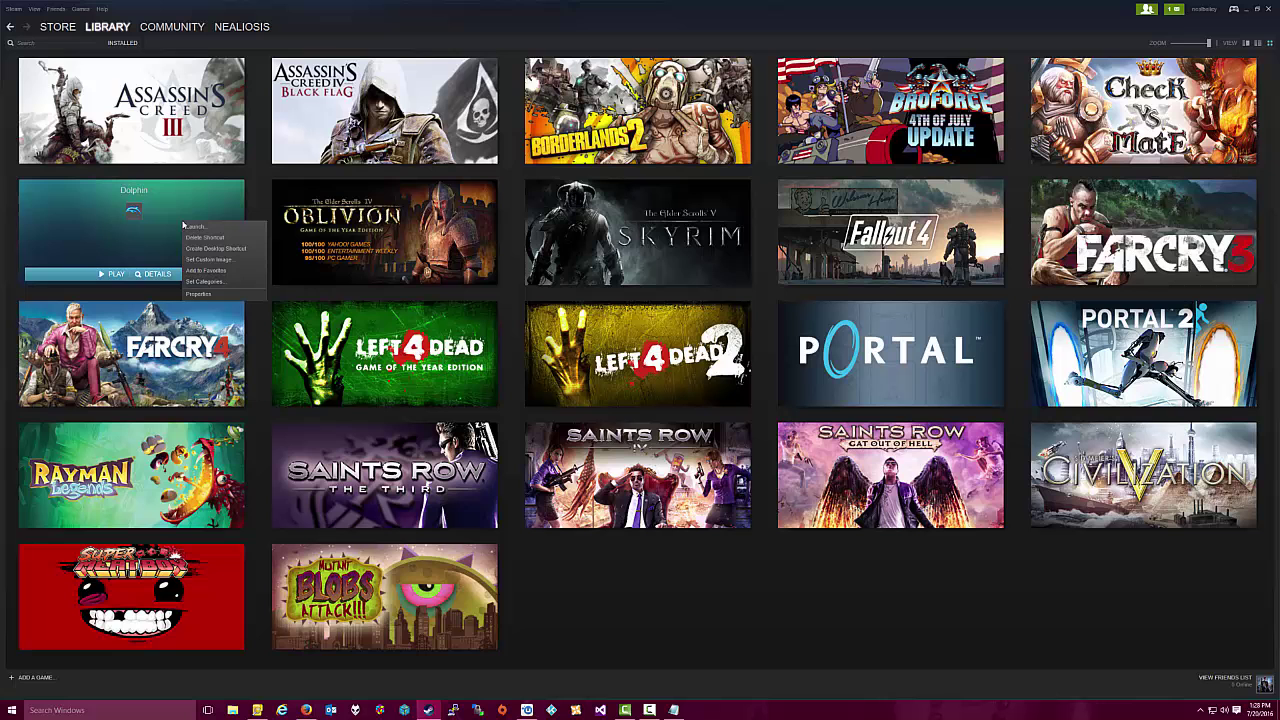
left_click(206, 295)
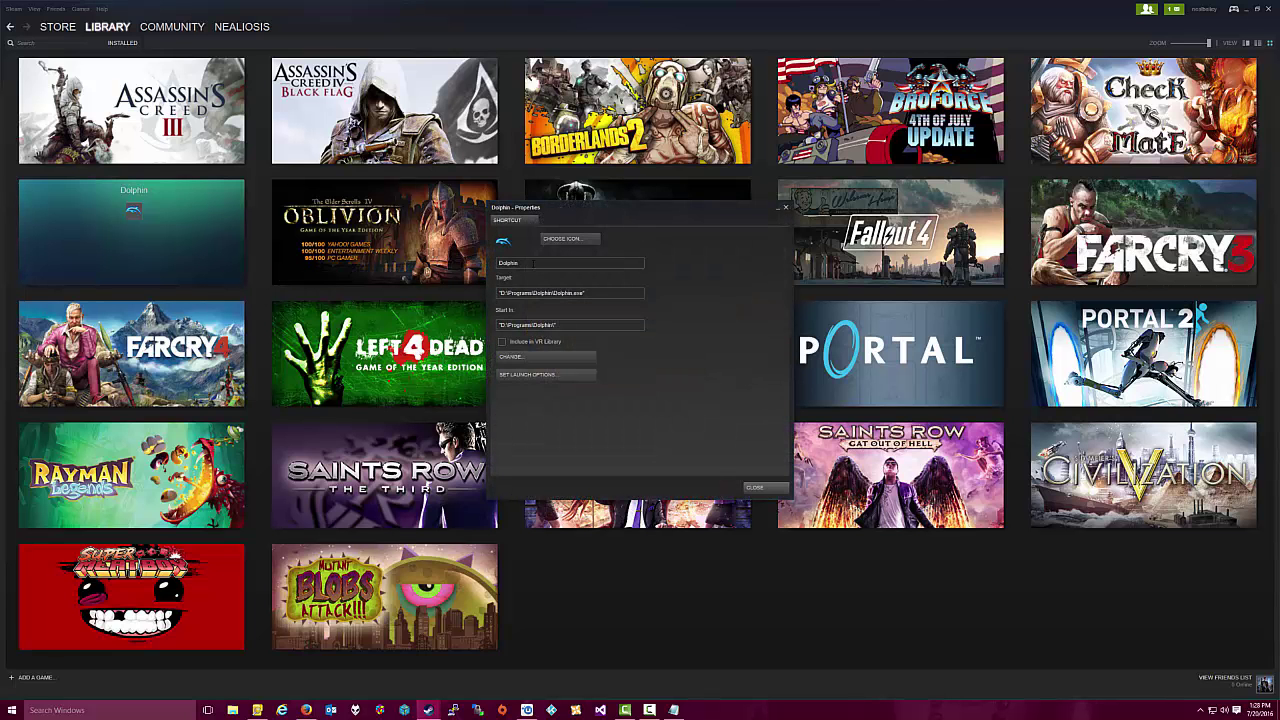
double_click(524, 264)
type("Super Smash Bros Melee")
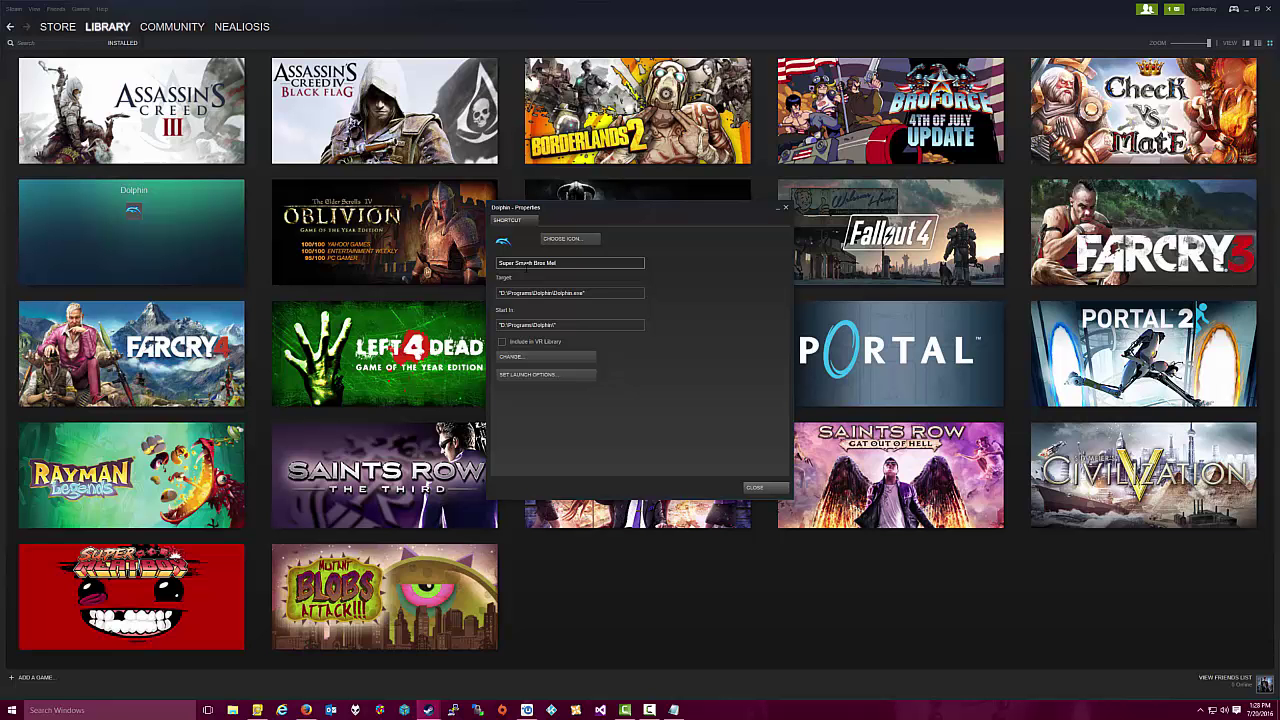
left_click(585, 292)
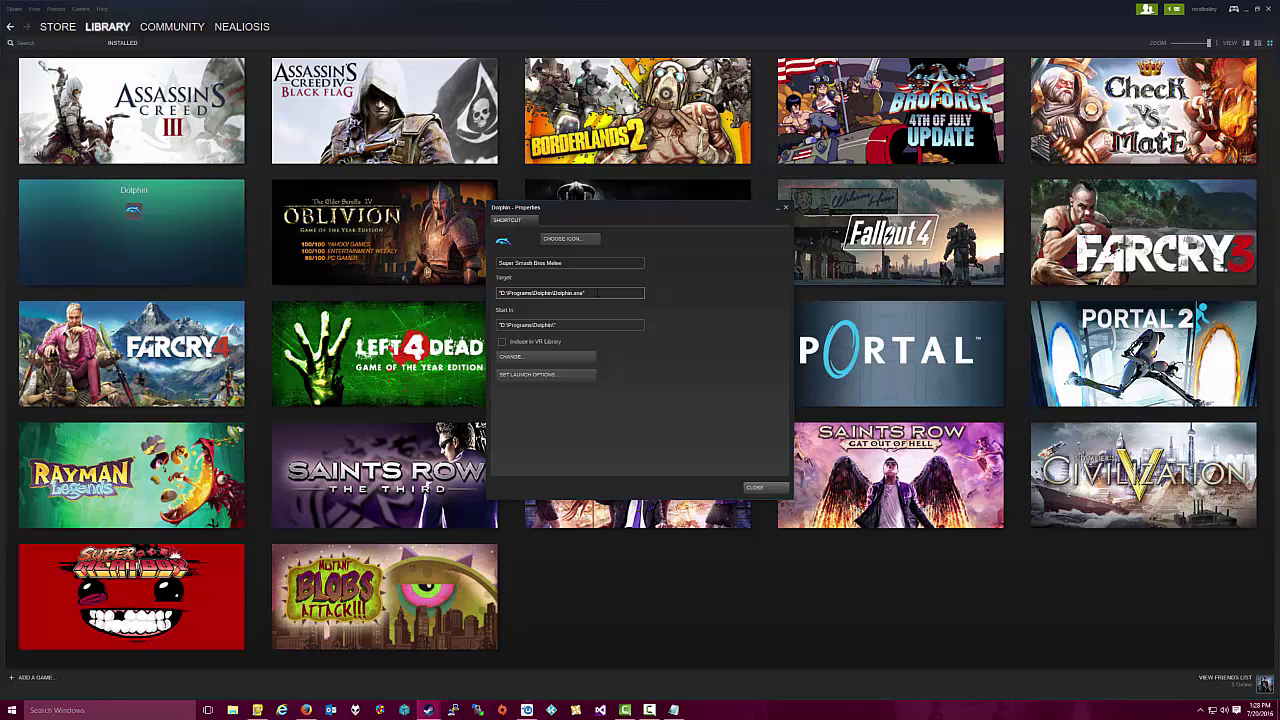
Switch to Notepad and copy the whole Dolphin command line for Super Smash Bros. Melee from cmdline.txt.
left_click(673, 710)
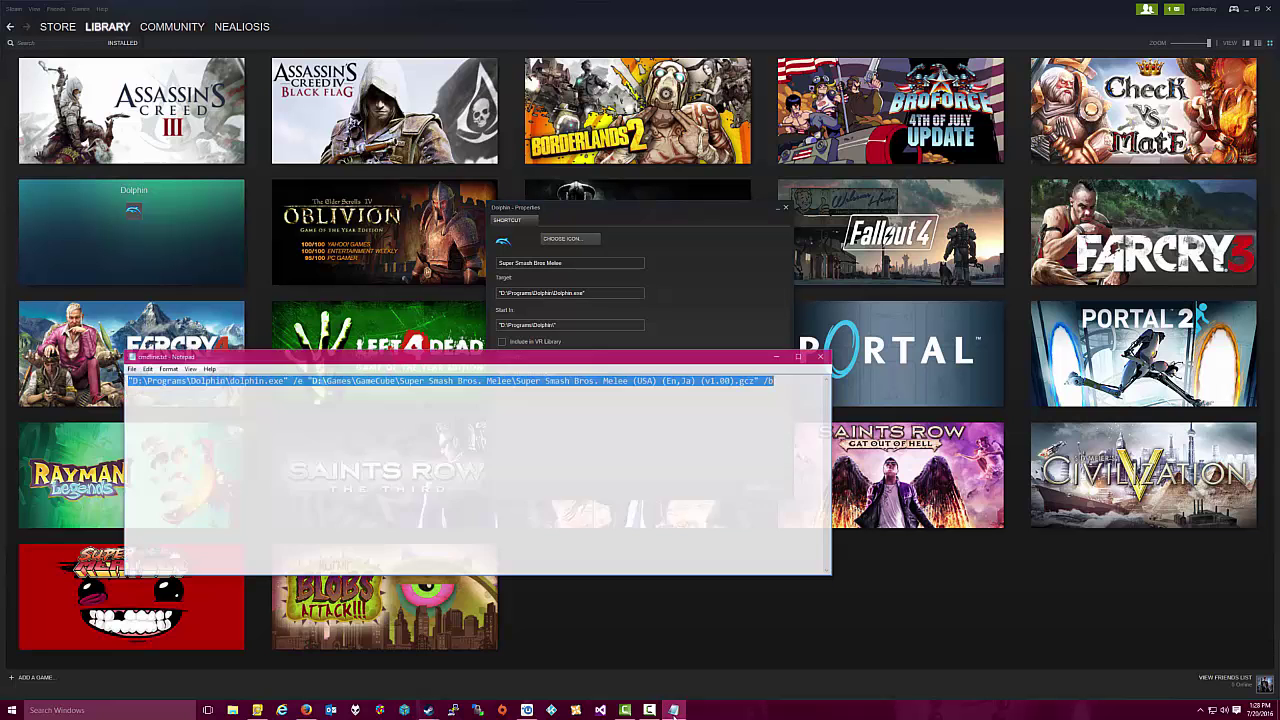
left_click(623, 369)
left_click_drag(778, 368, 104, 369)
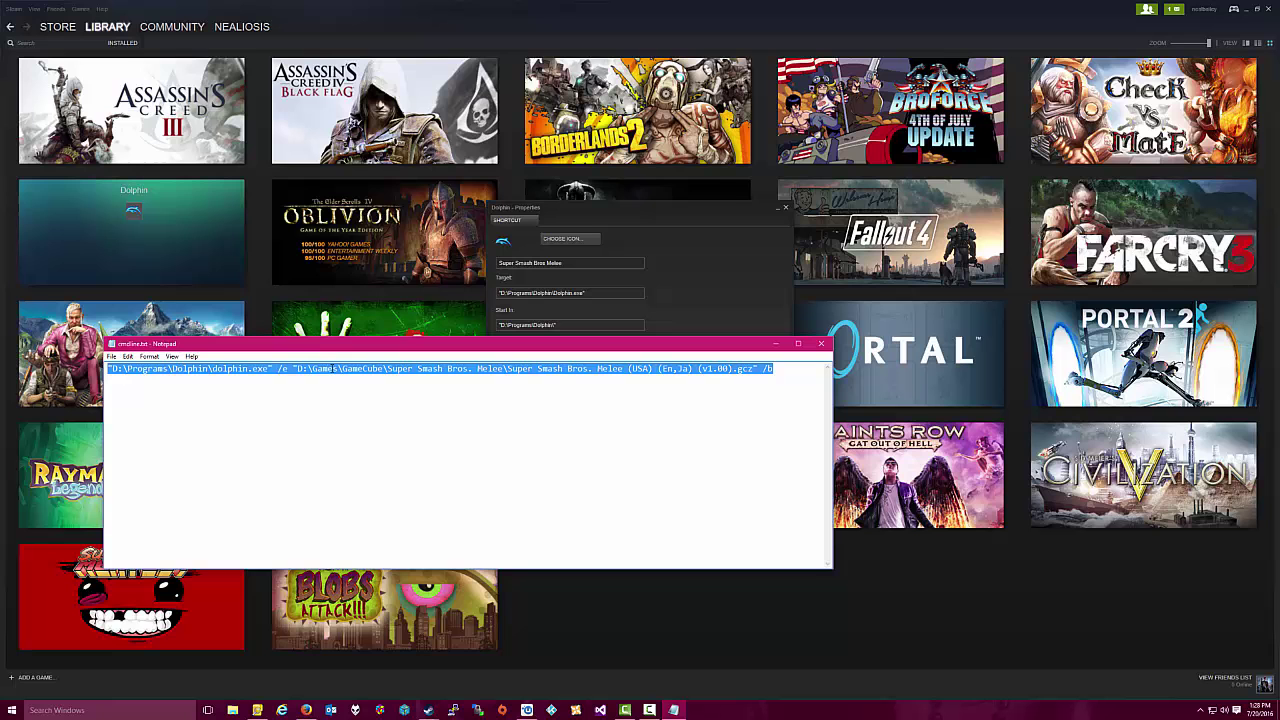
right_click(517, 368)
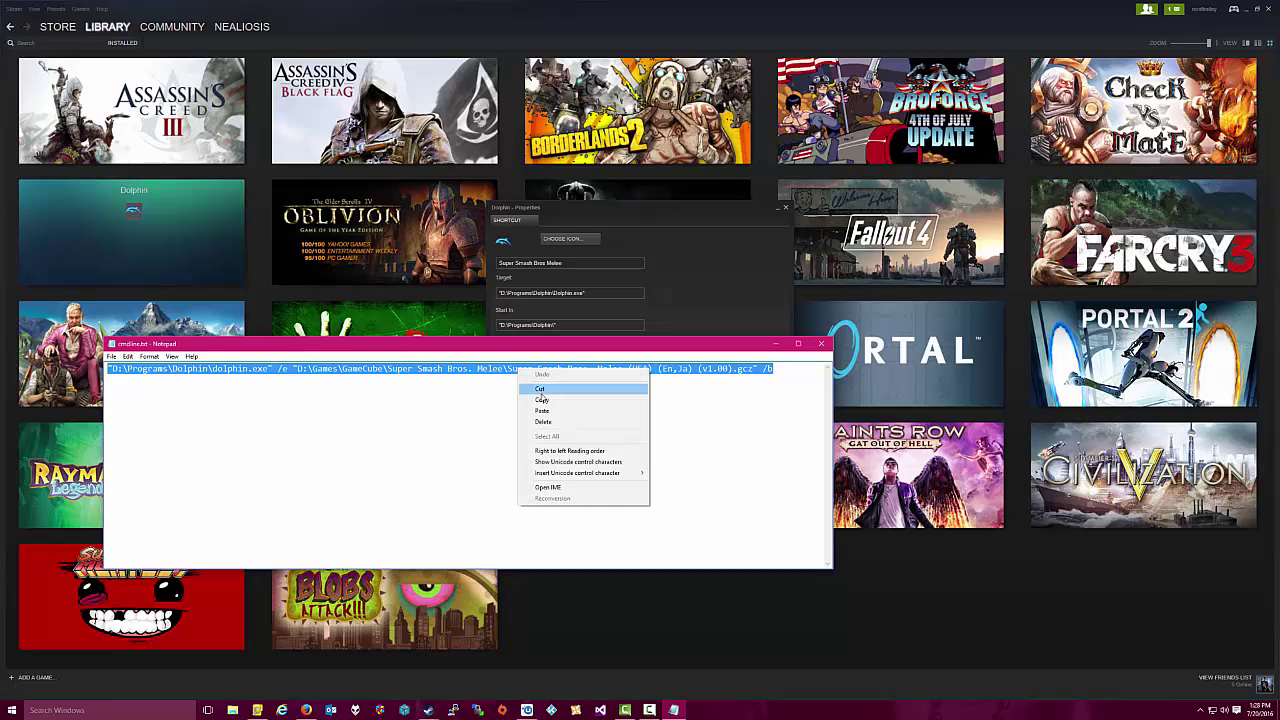
left_click(545, 404)
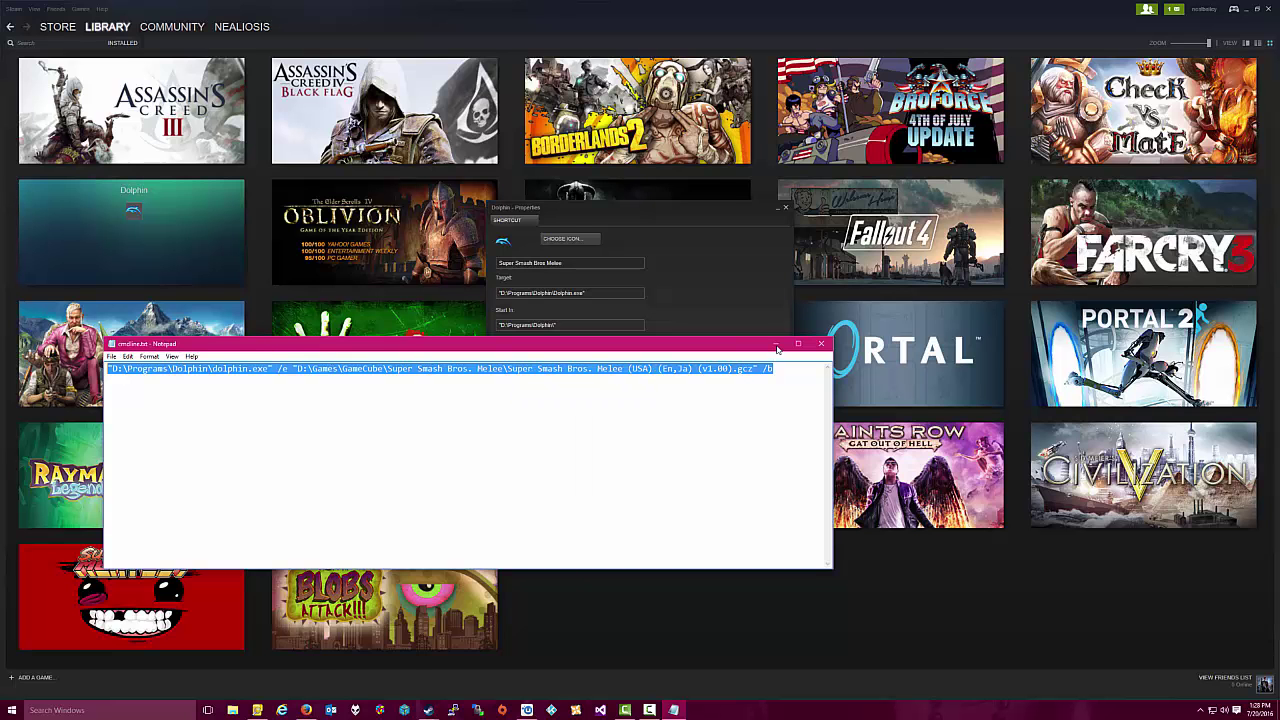
Minimize Notepad and replace the Super Smash Bros Melee shortcut's target with the copied Dolphin command line.
left_click(775, 343)
key("ctrl+a")
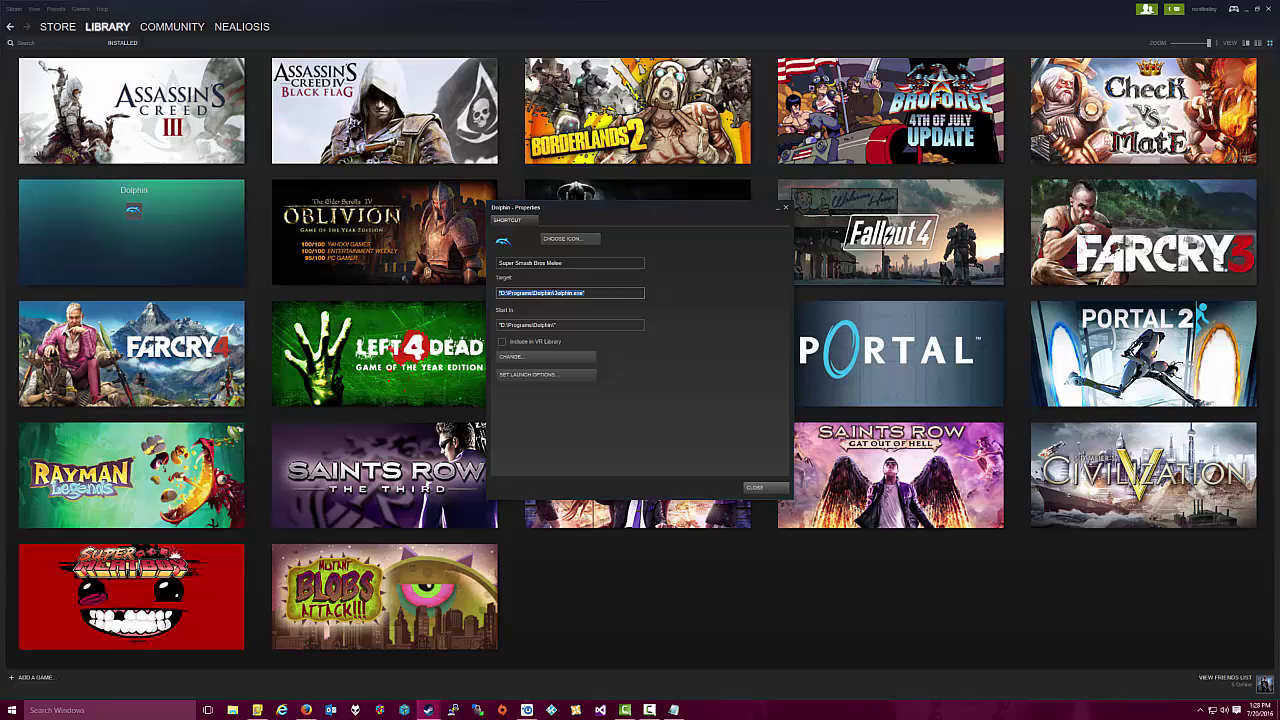
key("ctrl+v")
Paste the copied Dolphin command line into a Command Prompt without running it, and close that window.
left_click(108, 714)
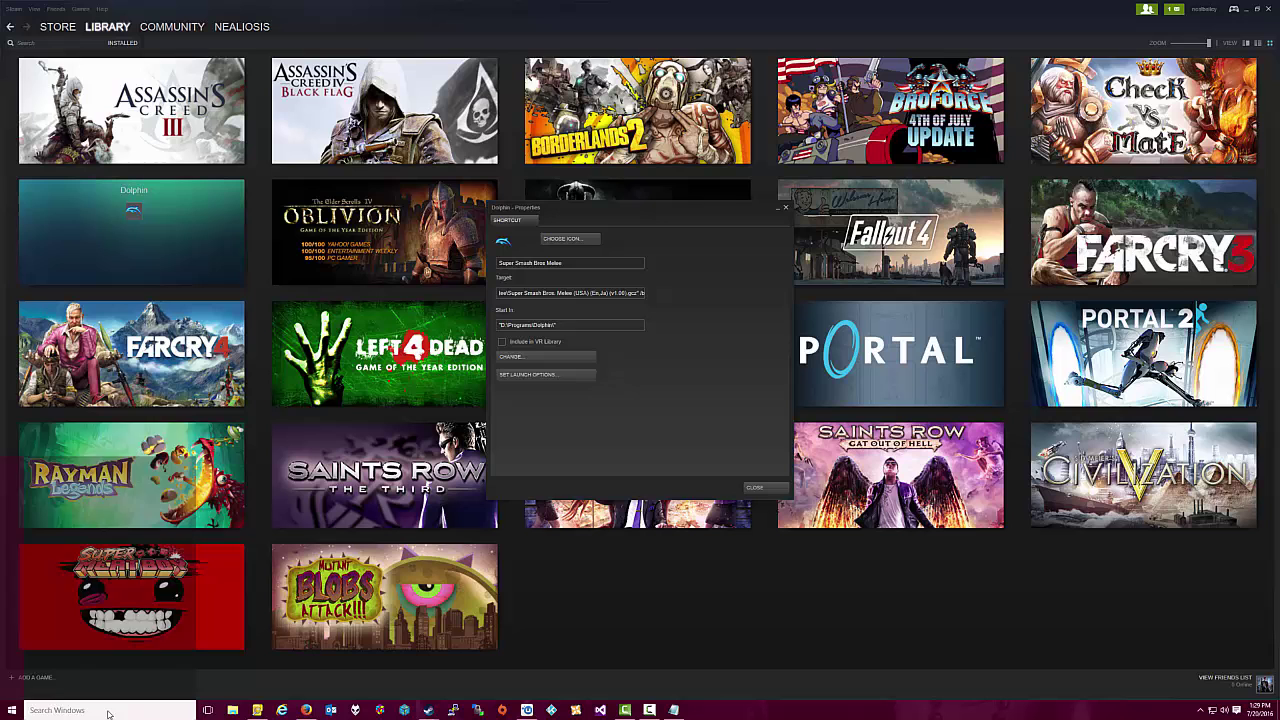
type("cmd")
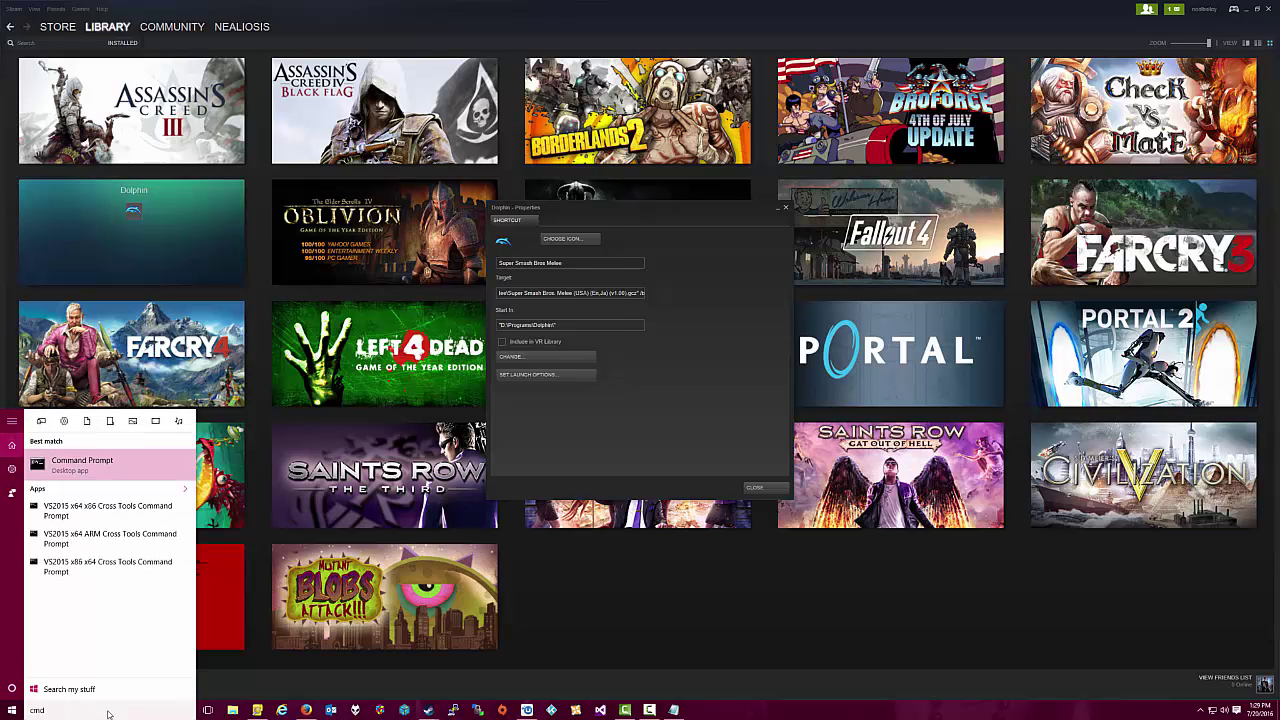
key("Return")
key("ctrl+v")
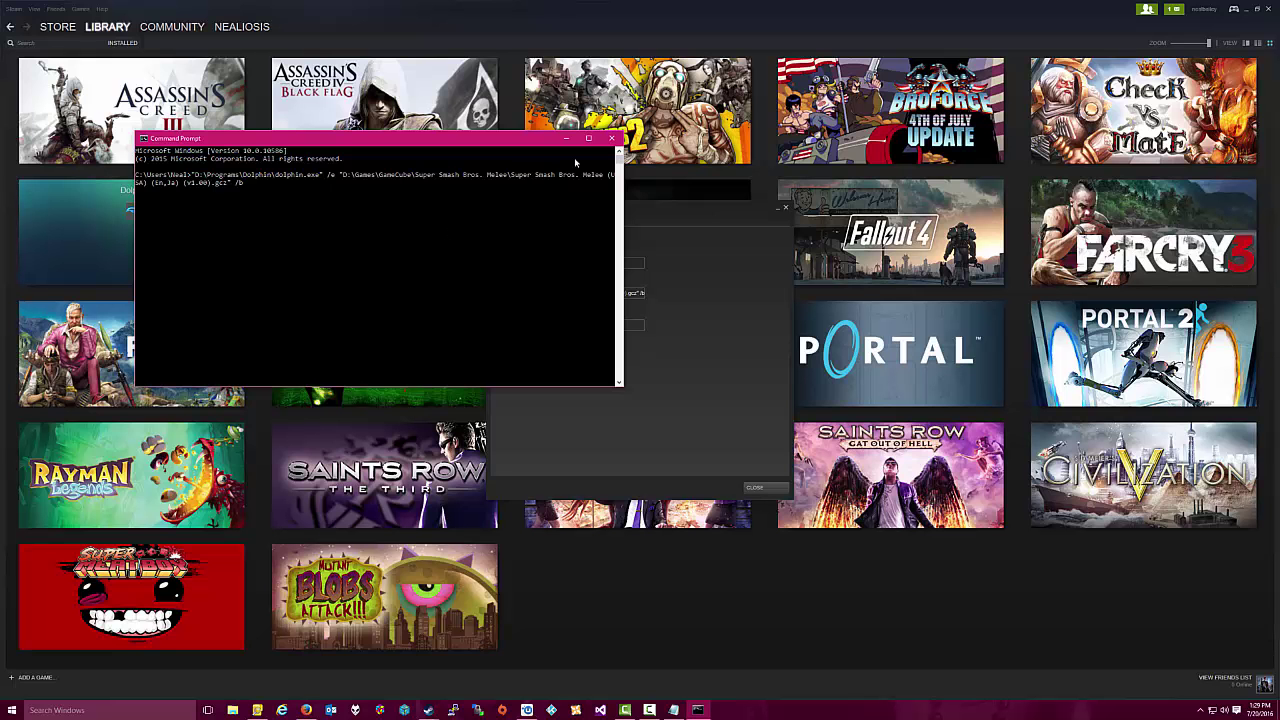
left_click(612, 138)
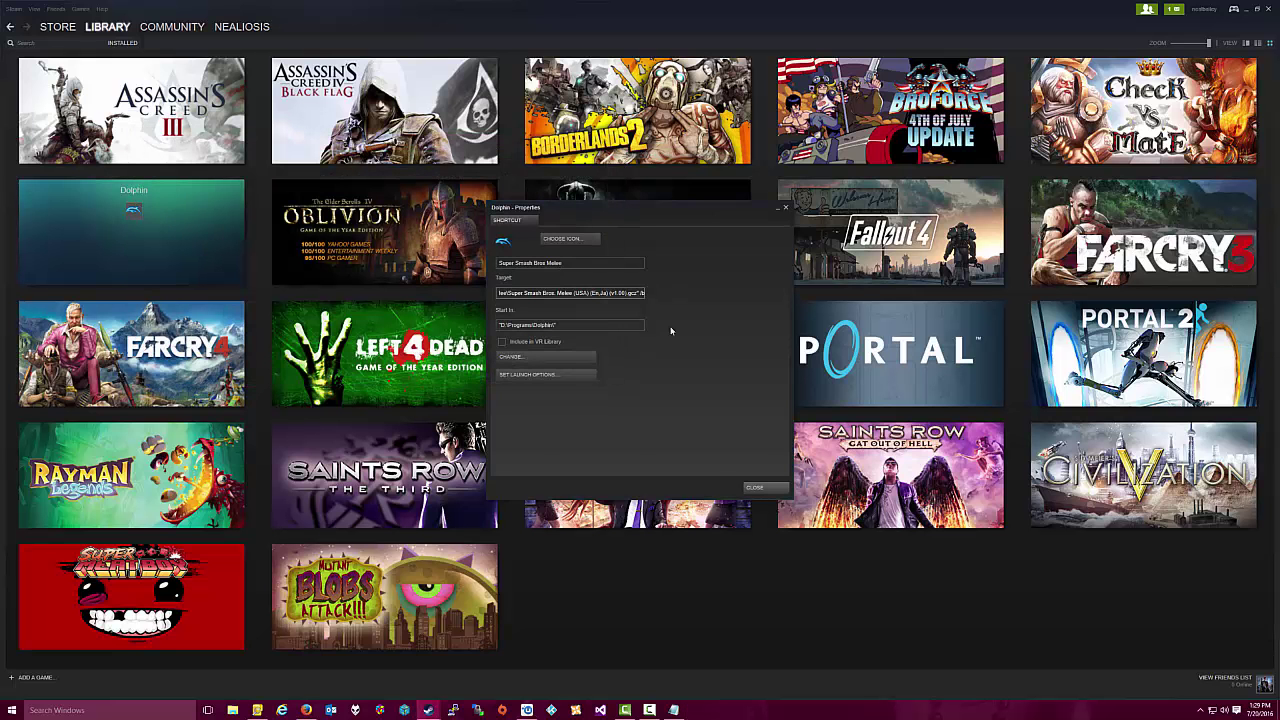
Close the shortcut's properties and browse to D:\Games\GameCube\Super Smash Bros. Melee for its custom image.
left_click(771, 489)
mouse_move(140, 240)
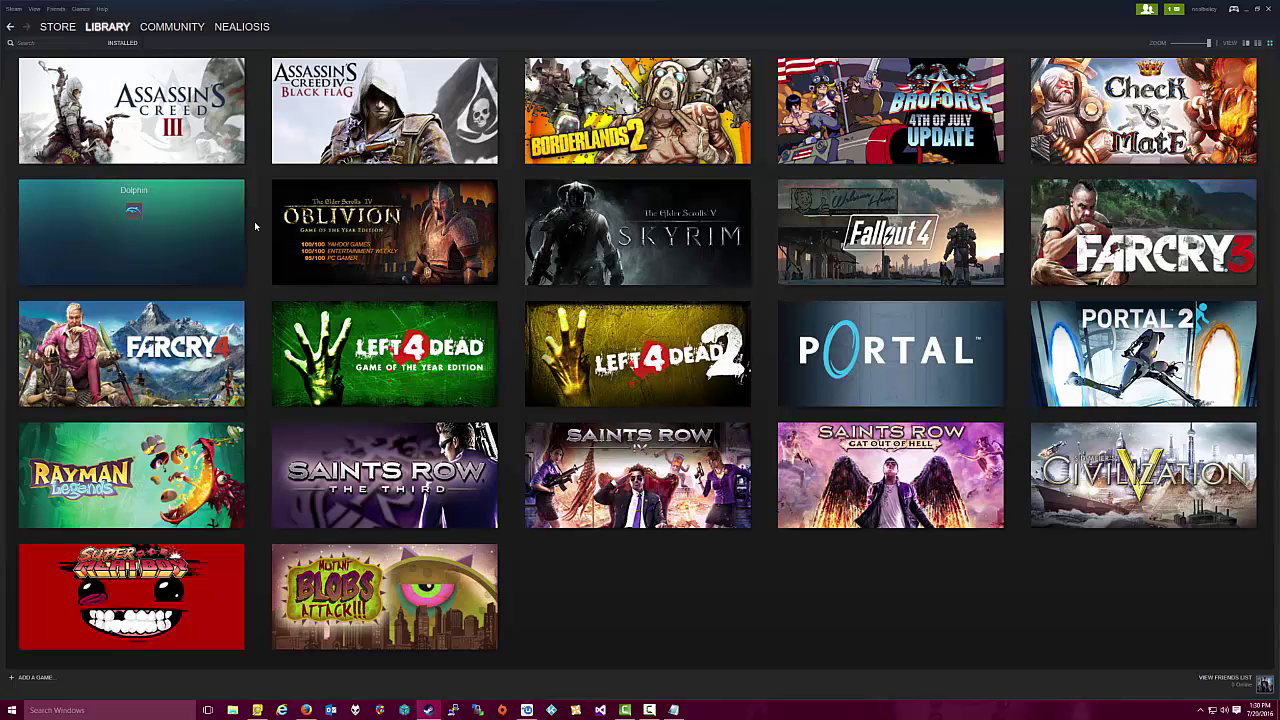
right_click(197, 226)
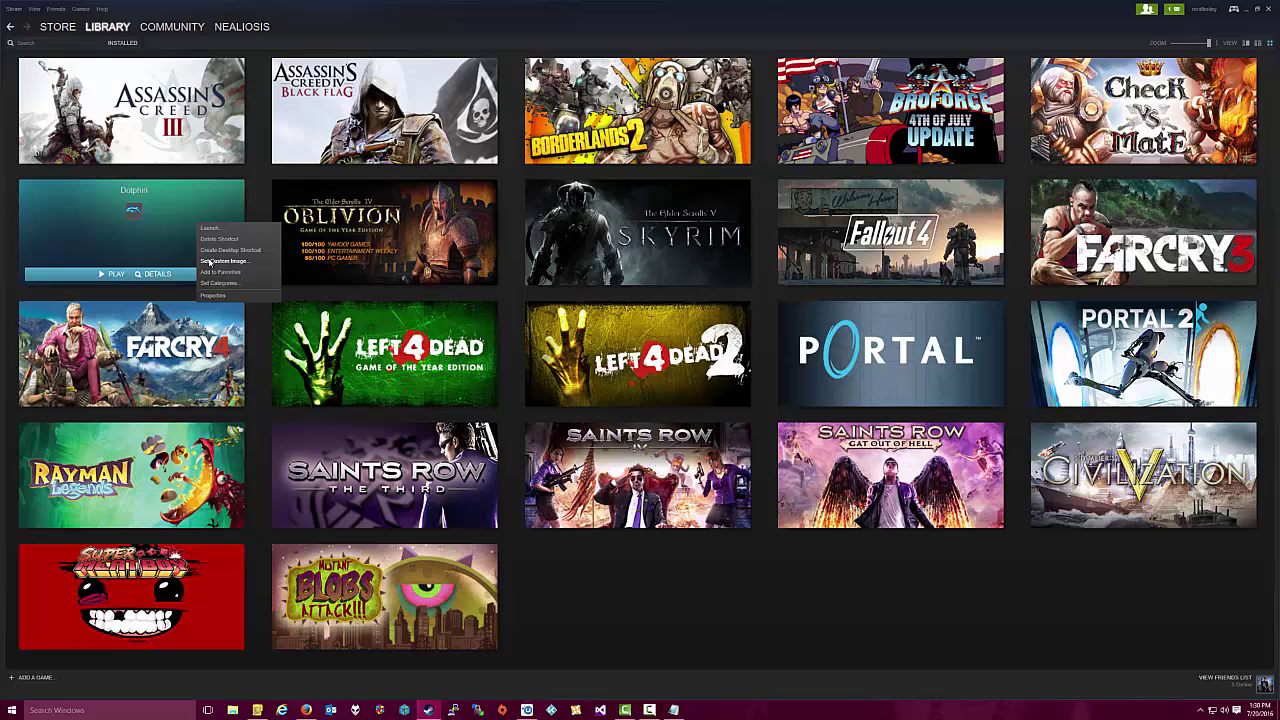
left_click(209, 262)
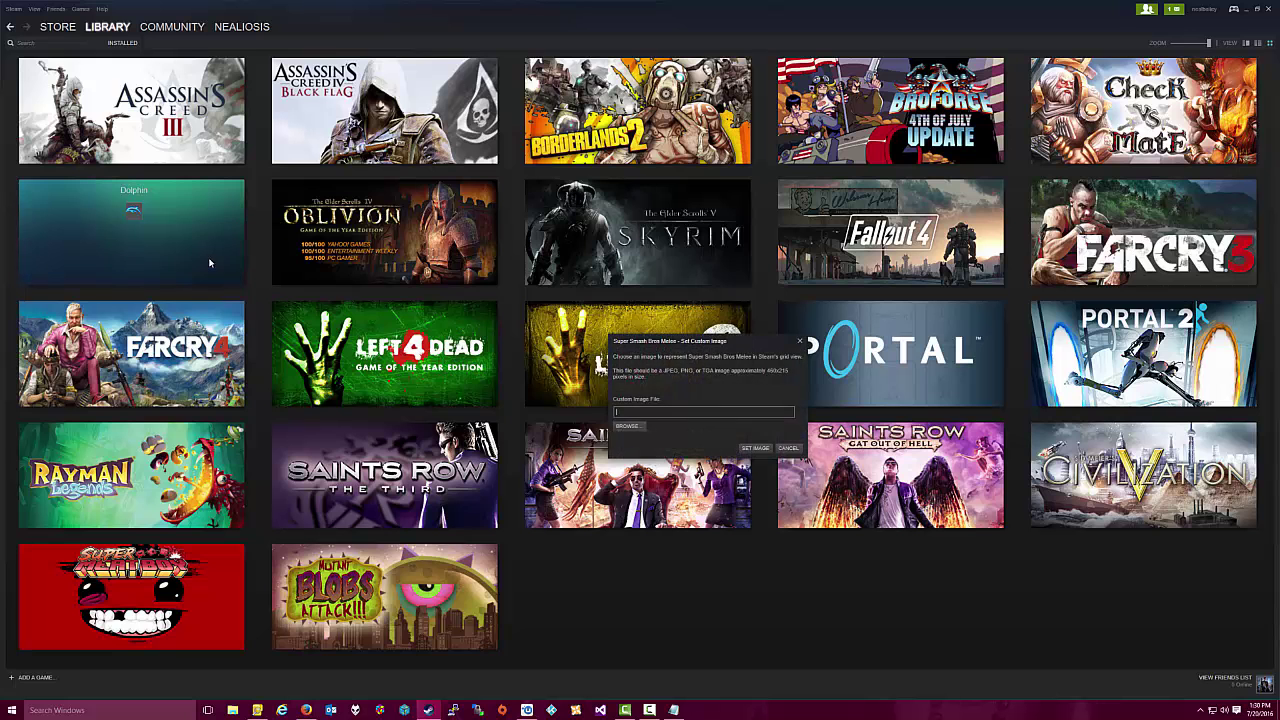
left_click(626, 427)
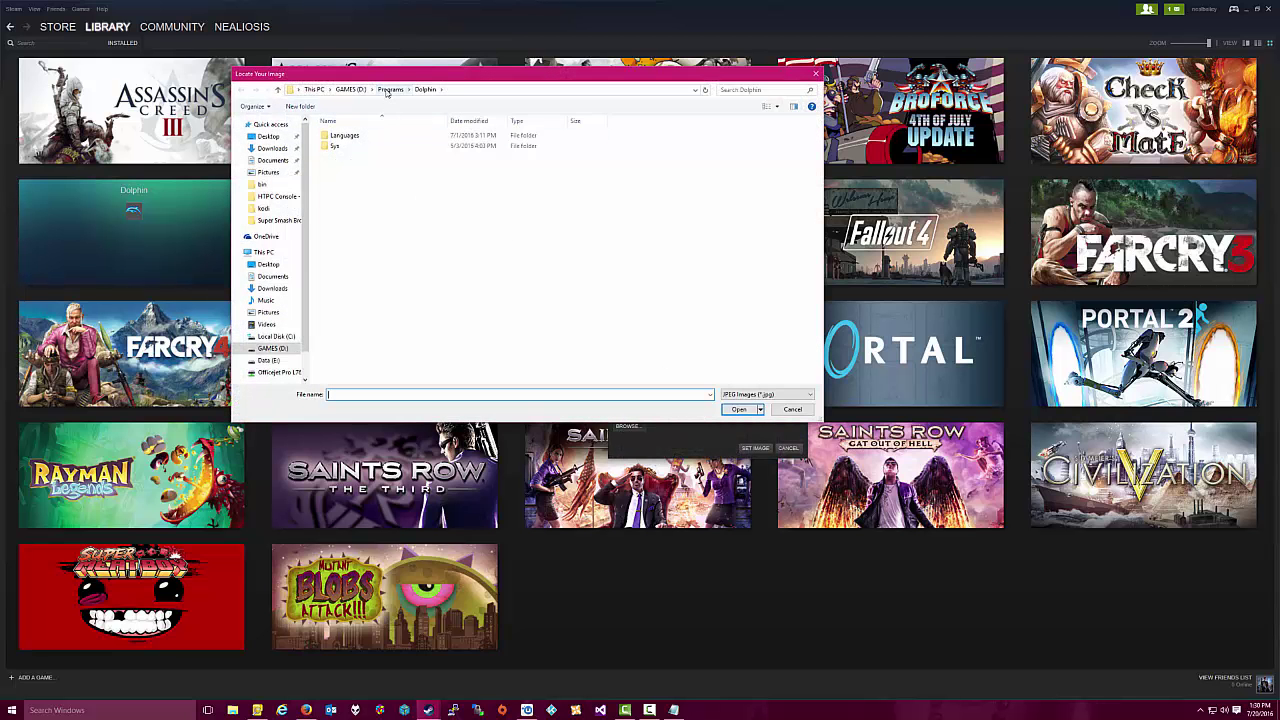
left_click(389, 90)
left_click(350, 89)
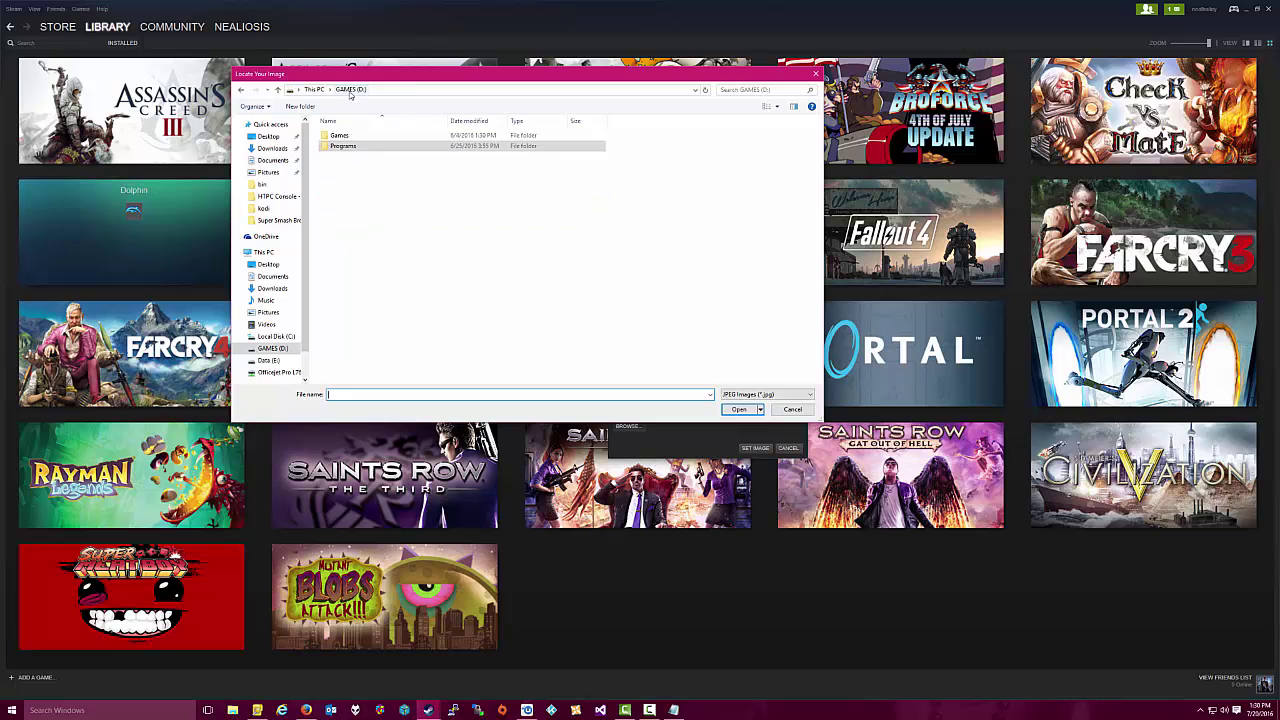
double_click(340, 136)
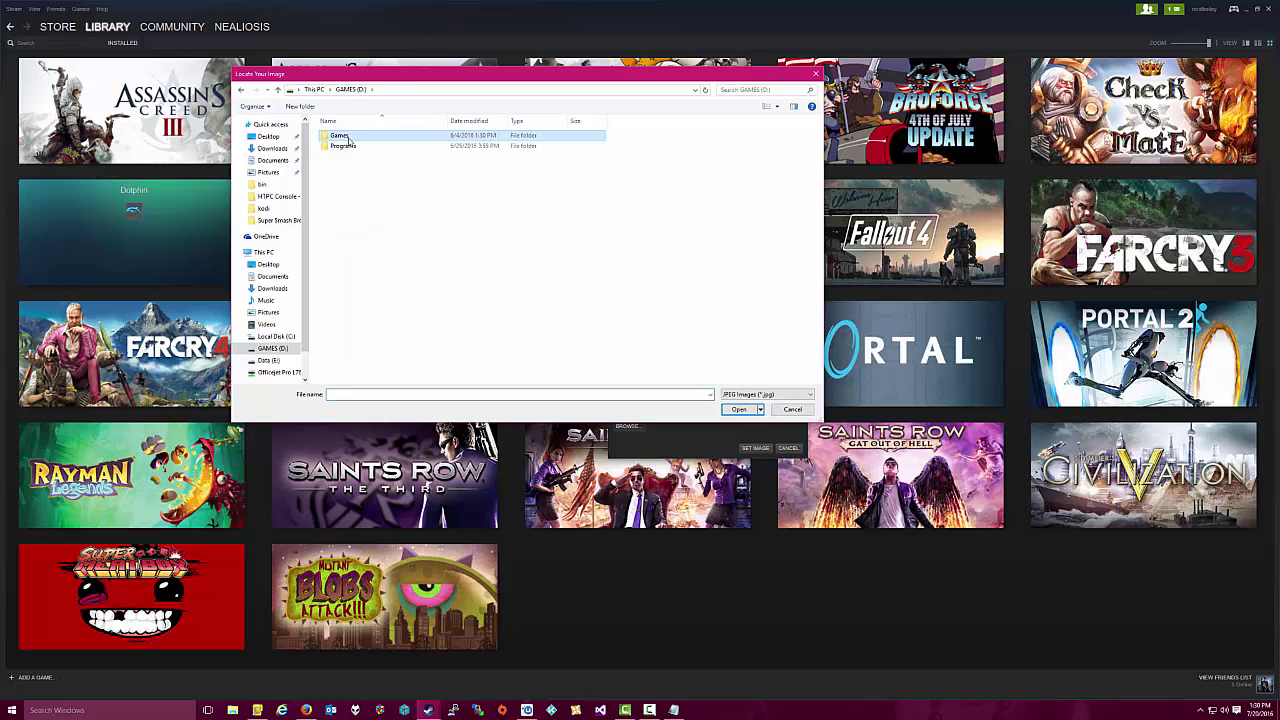
double_click(354, 188)
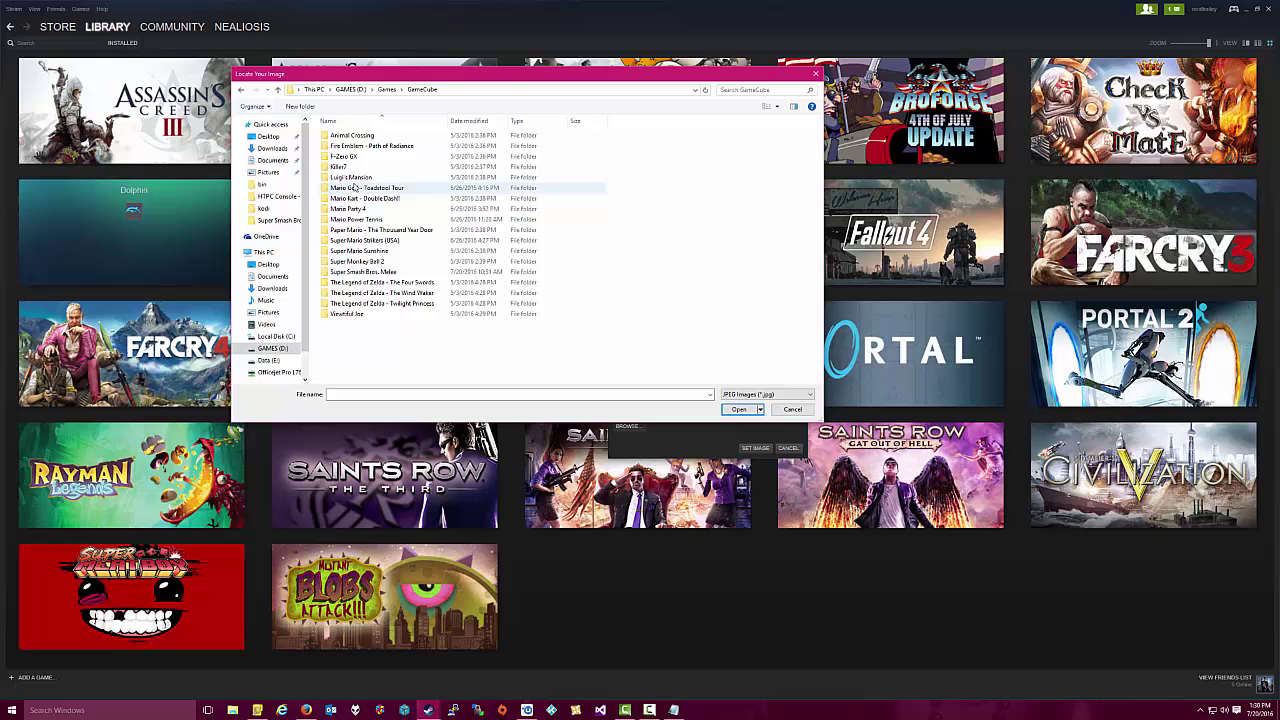
double_click(357, 271)
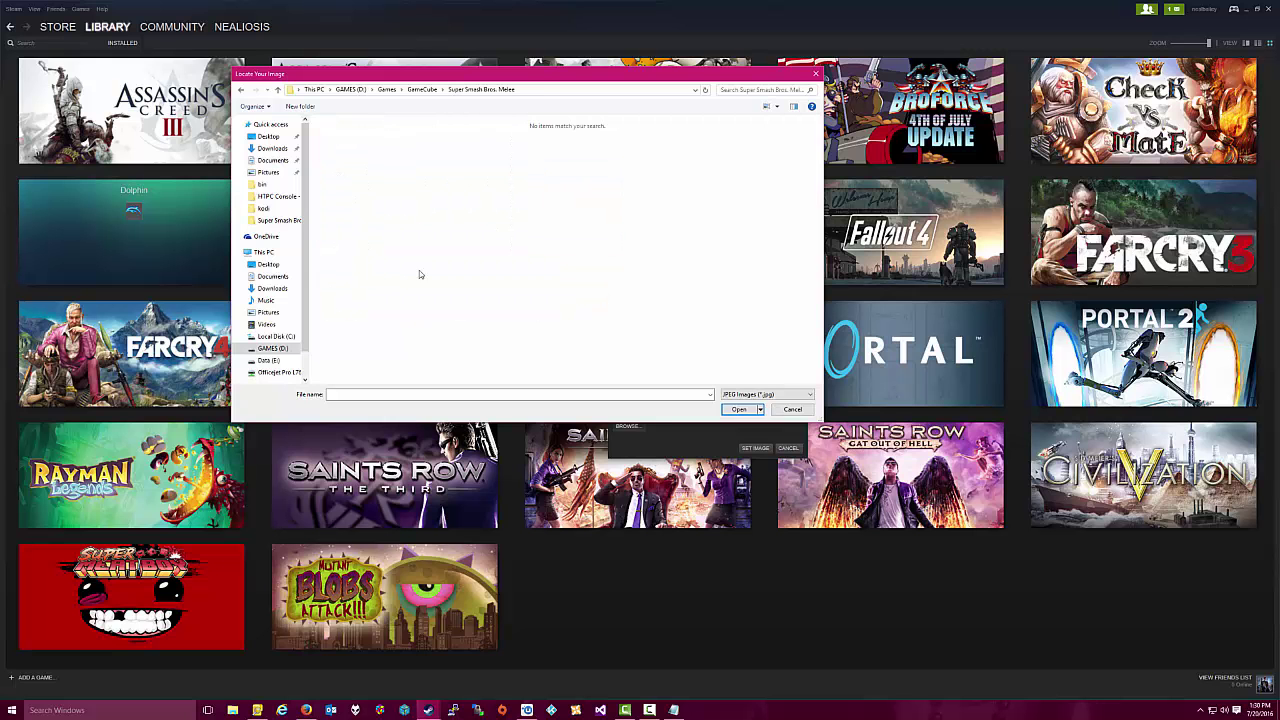
Show PNG images and set SmashBrosMelee.png as the shortcut's custom image.
left_click(765, 394)
left_click(760, 410)
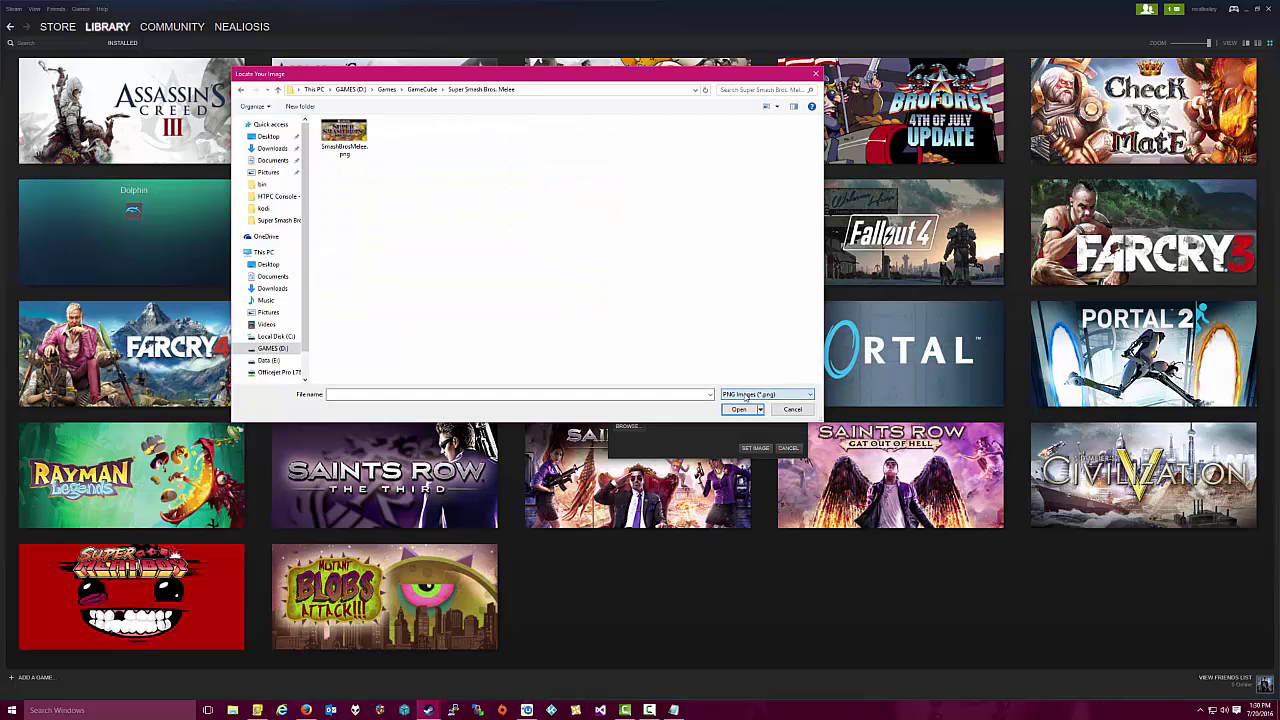
double_click(344, 136)
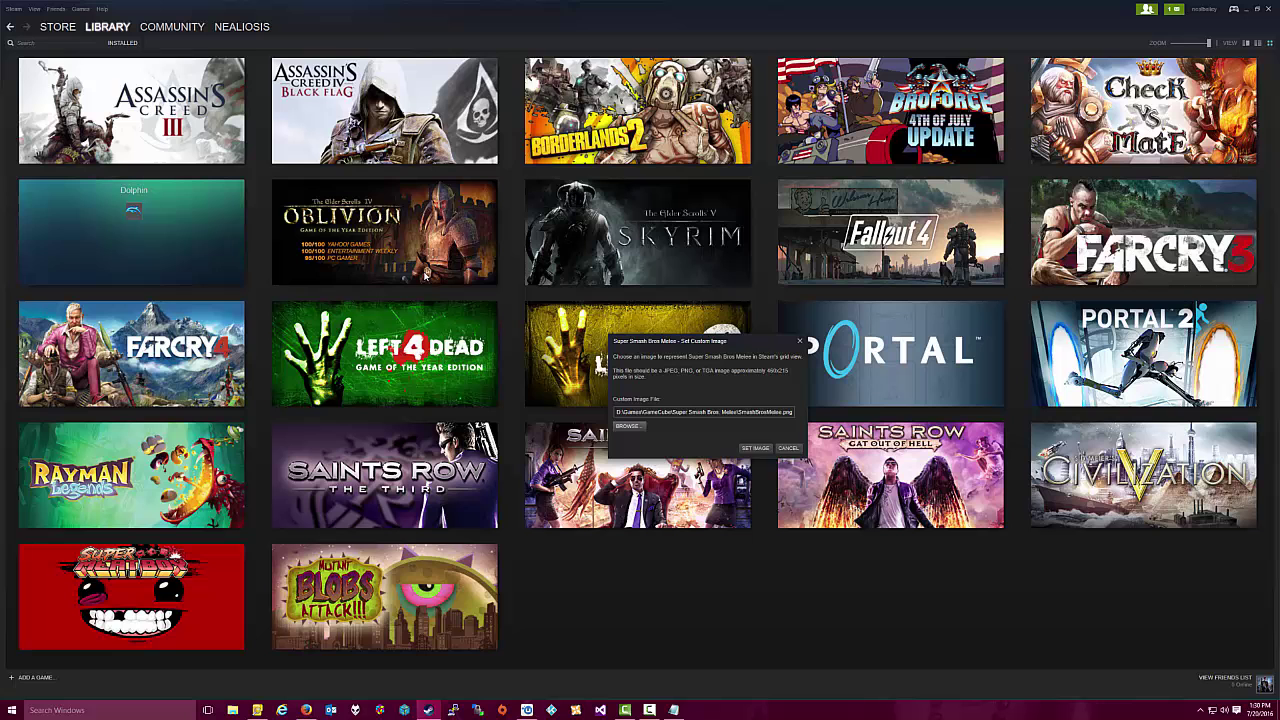
left_click(755, 448)
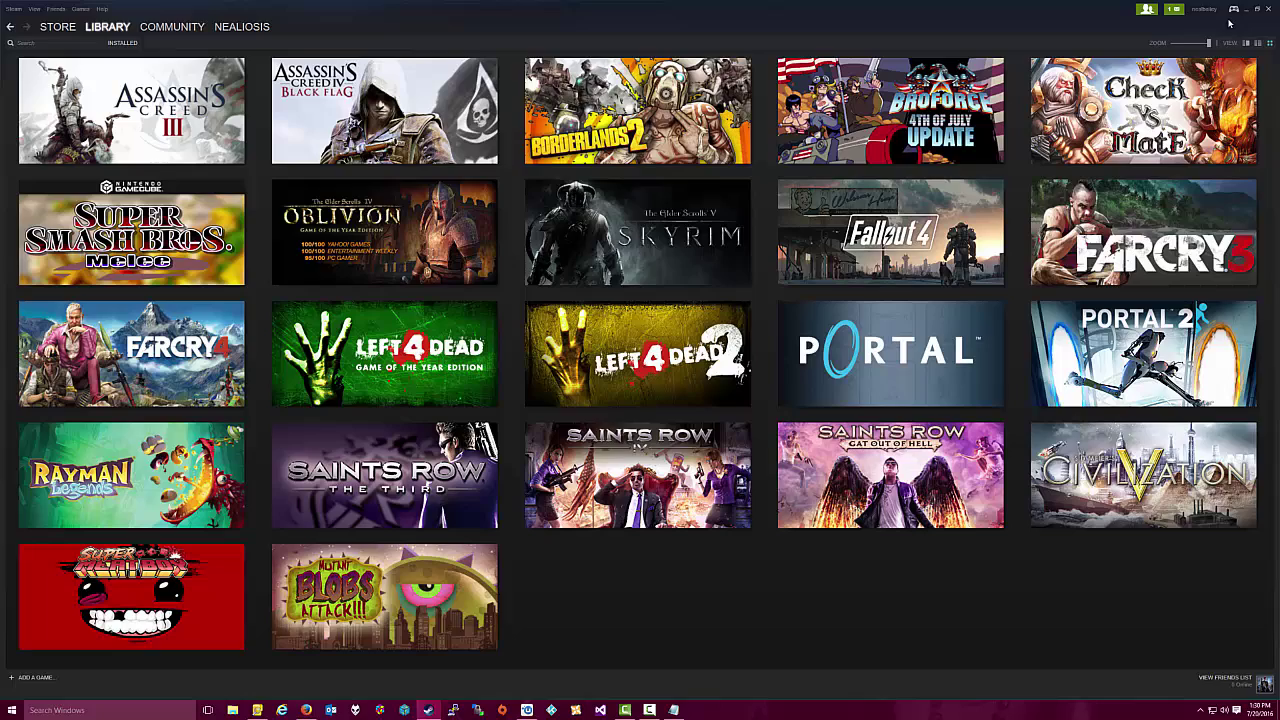
Enter Big Picture mode and go to the installed games in the library.
left_click(1232, 11)
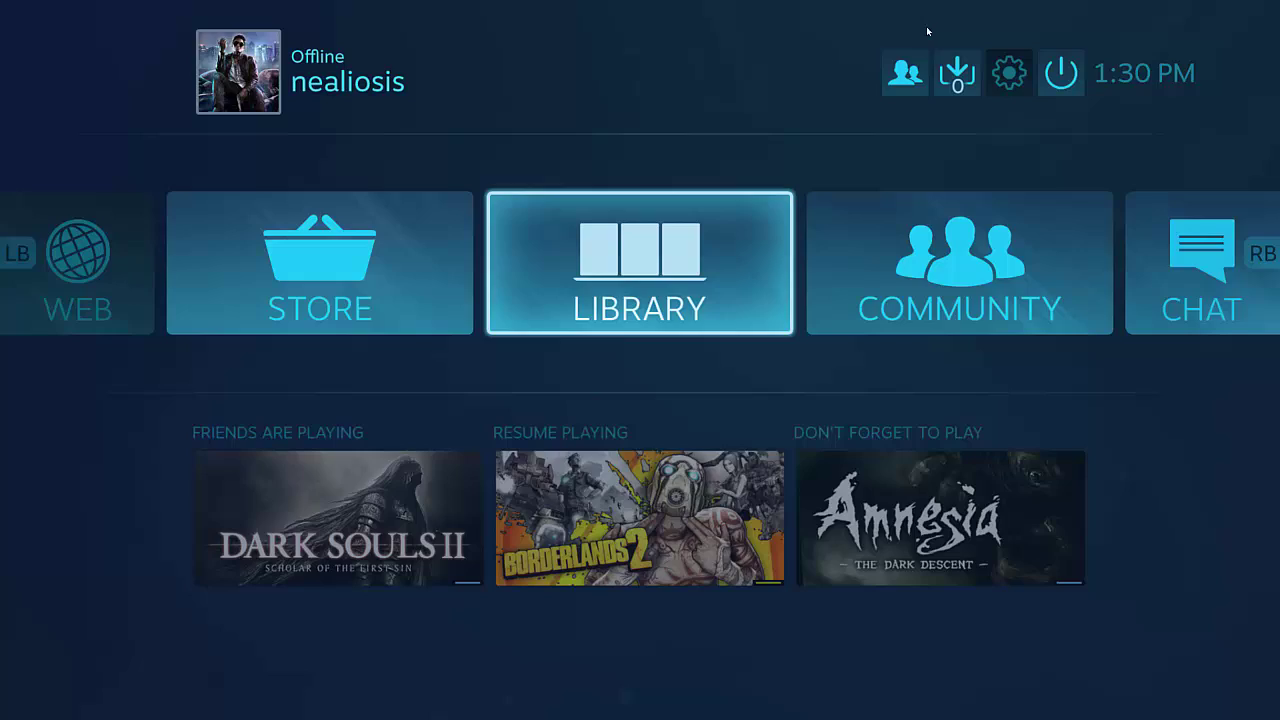
key("Return")
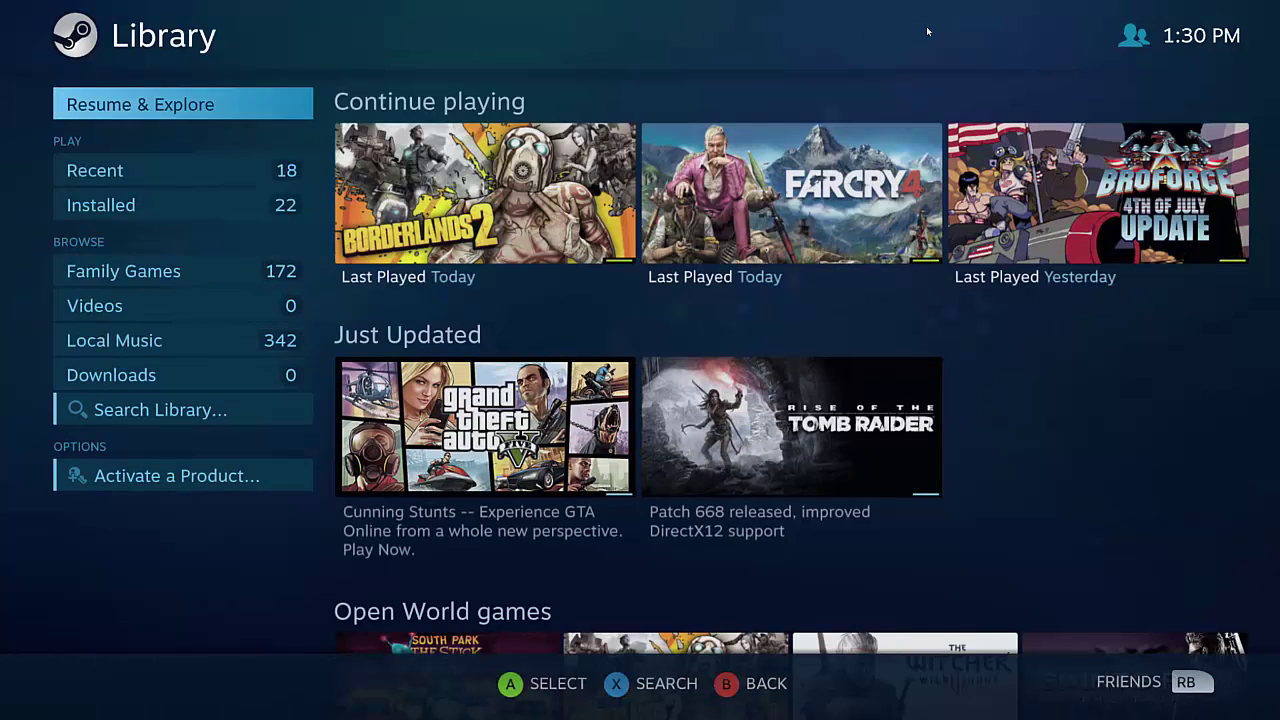
key("Down")
key("Down")
key("Right")
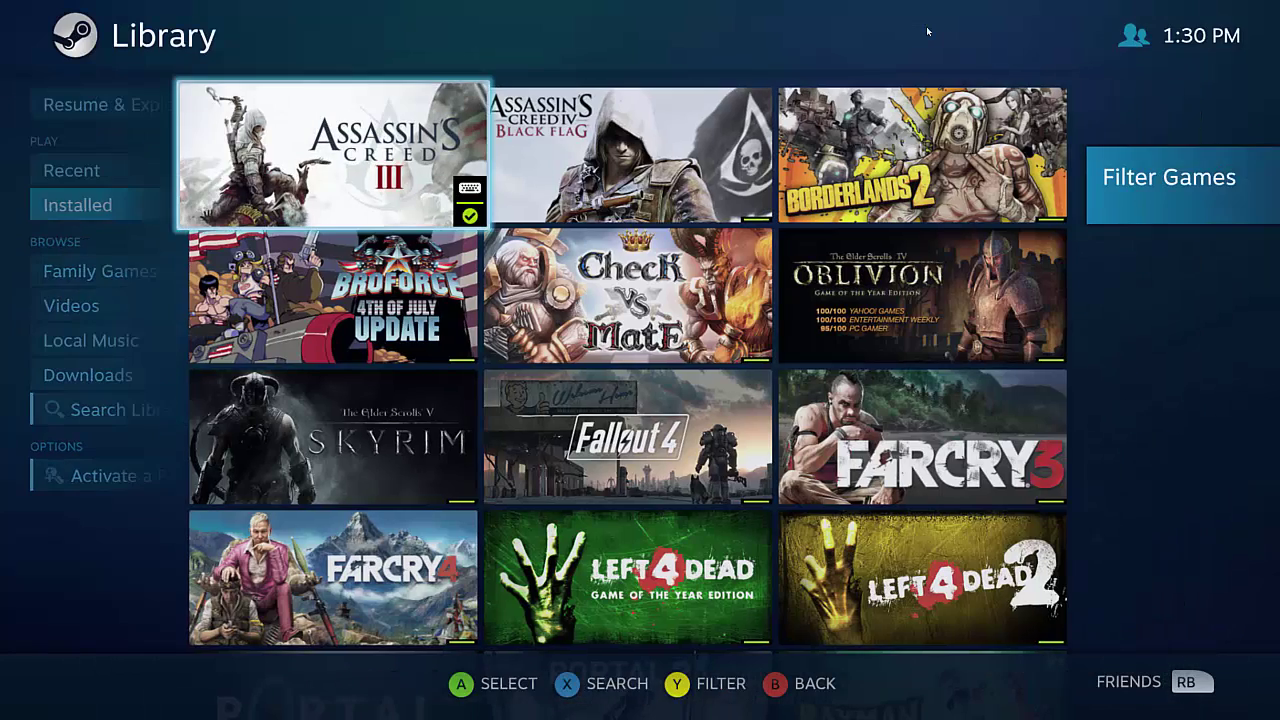
Find Super Smash Bros Melee among the installed games, open it and play it.
key("Down")
key("Down")
key("Down")
key("Down")
key("Down")
key("Down")
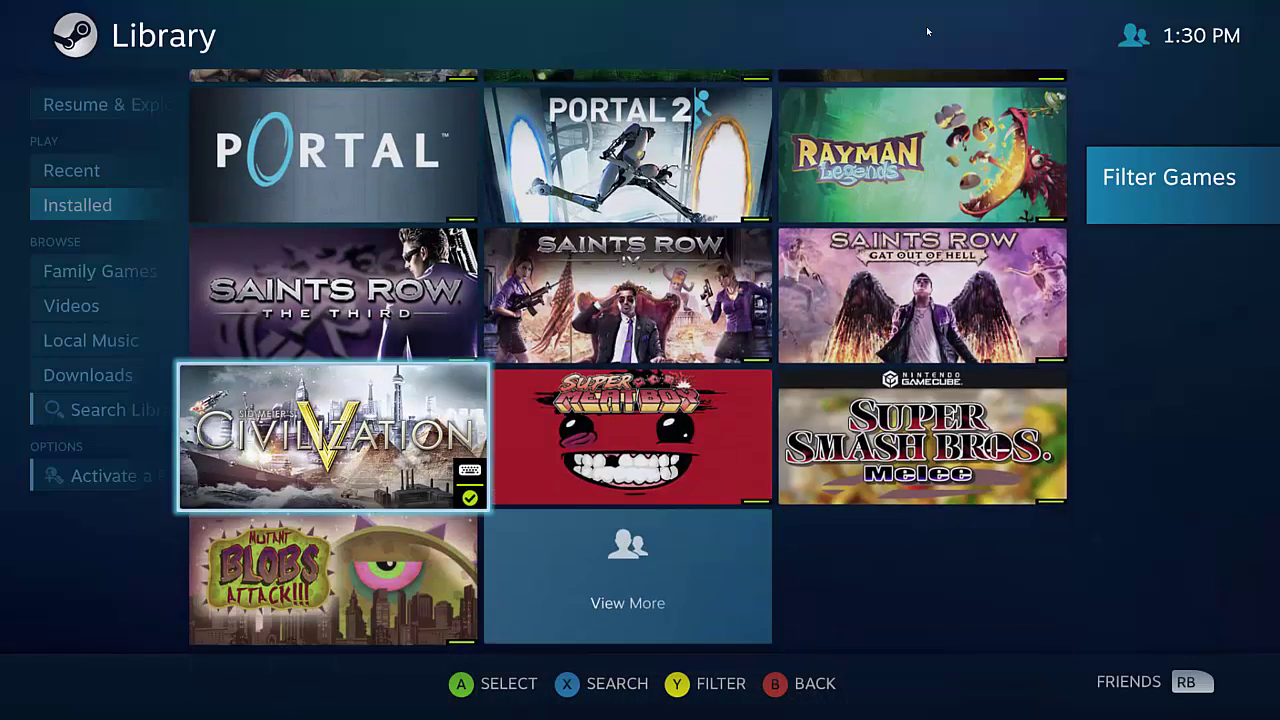
key("Right")
key("Right")
key("Return")
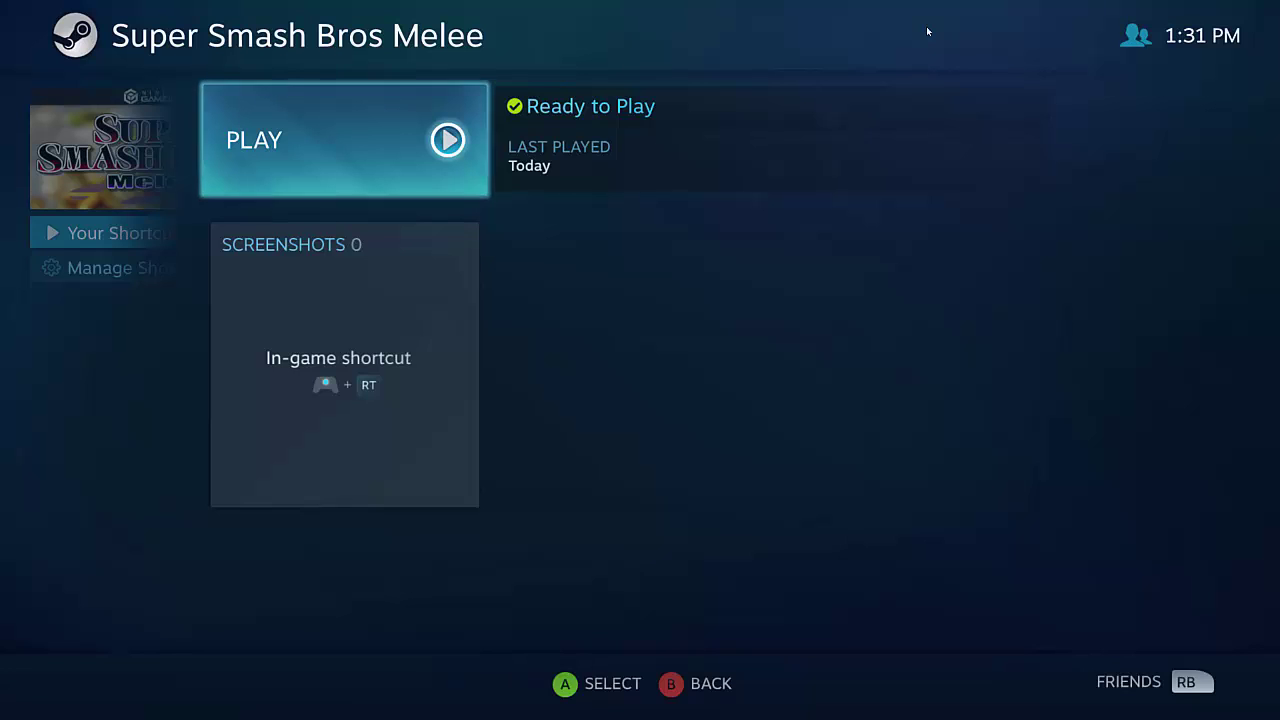
Return from the game's page to the Big Picture home screen and exit Big Picture.
key("Escape")
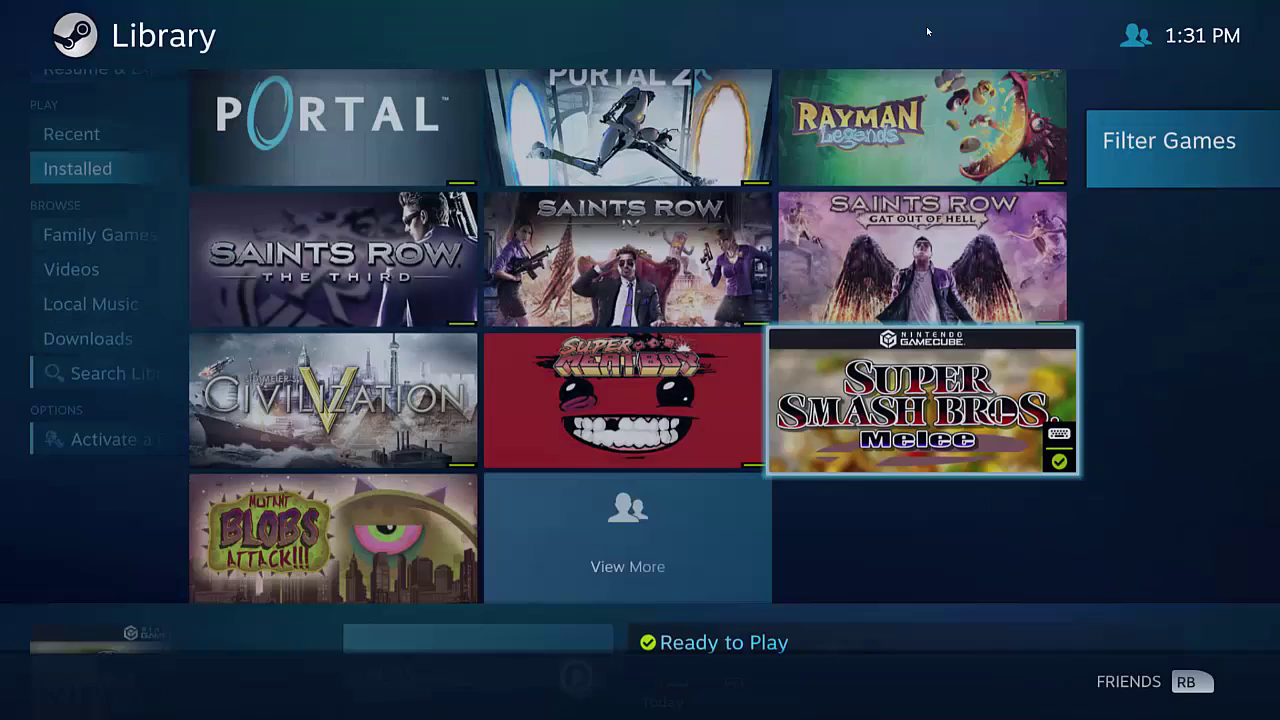
key("Escape")
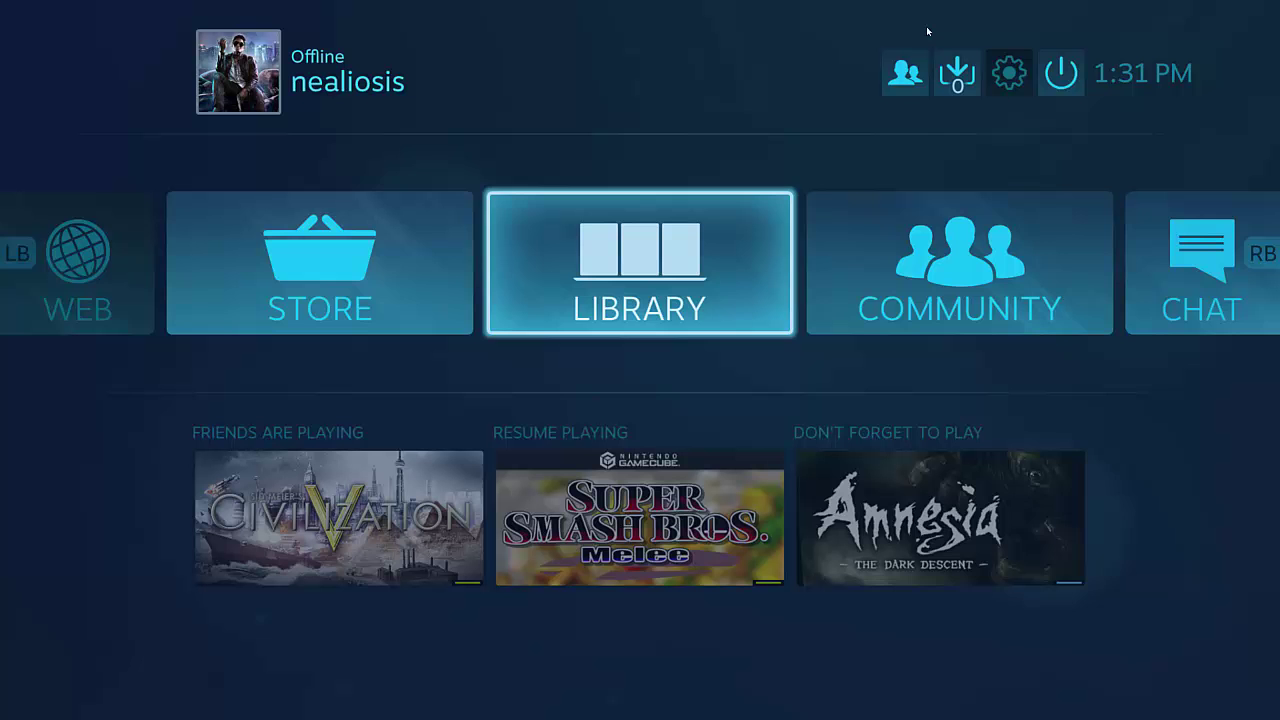
key("Up")
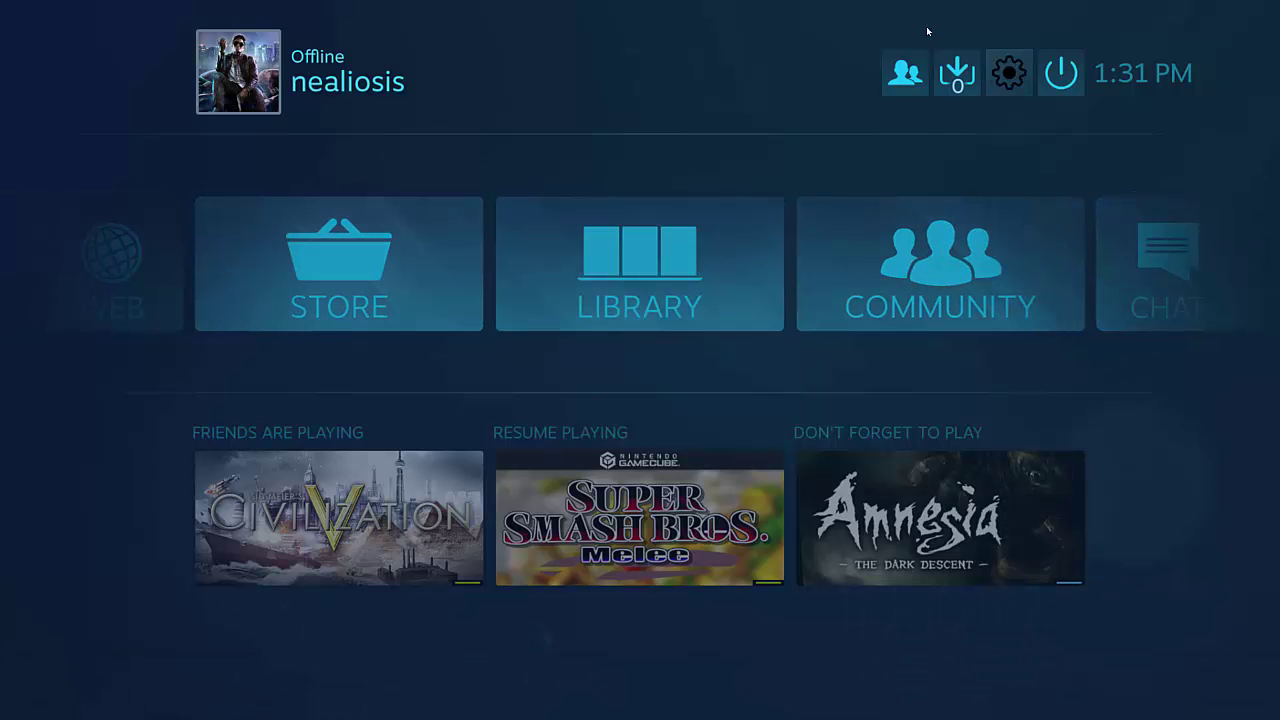
key("Return")
key("Down")
key("Return")
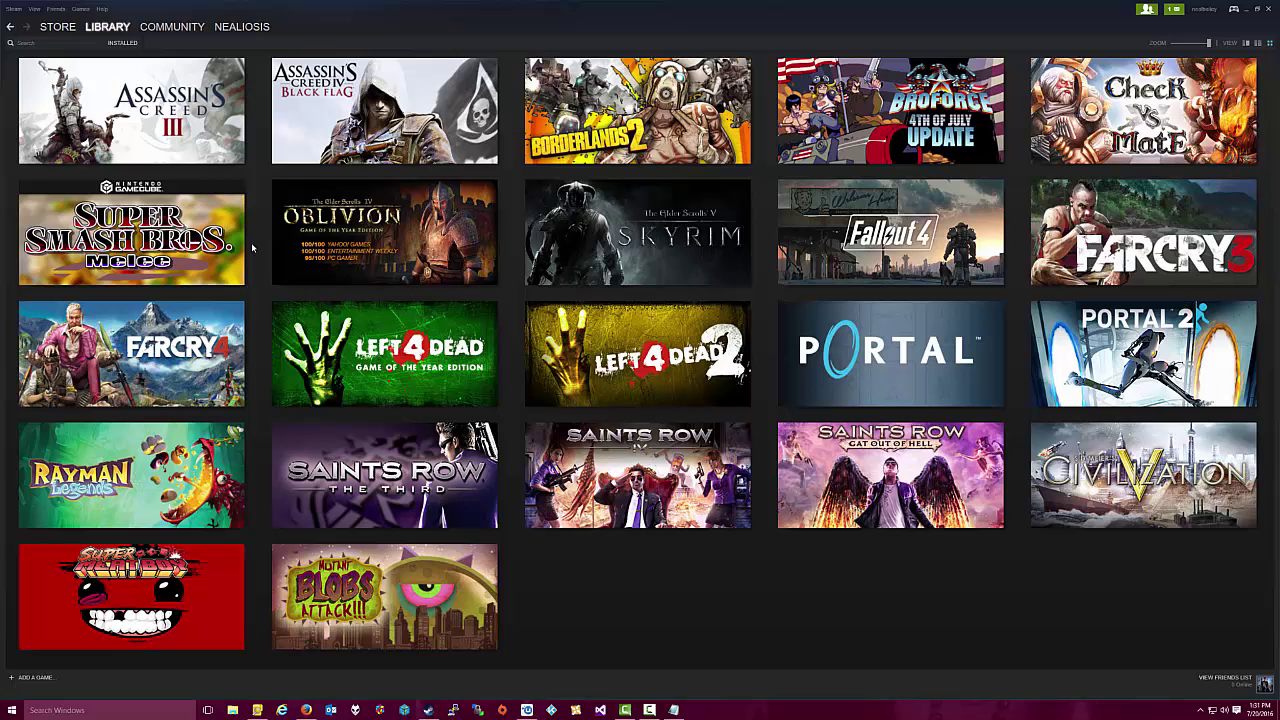
Assign Super Smash Bros Melee to a new category named "Nintendo Gamecube".
mouse_move(170, 223)
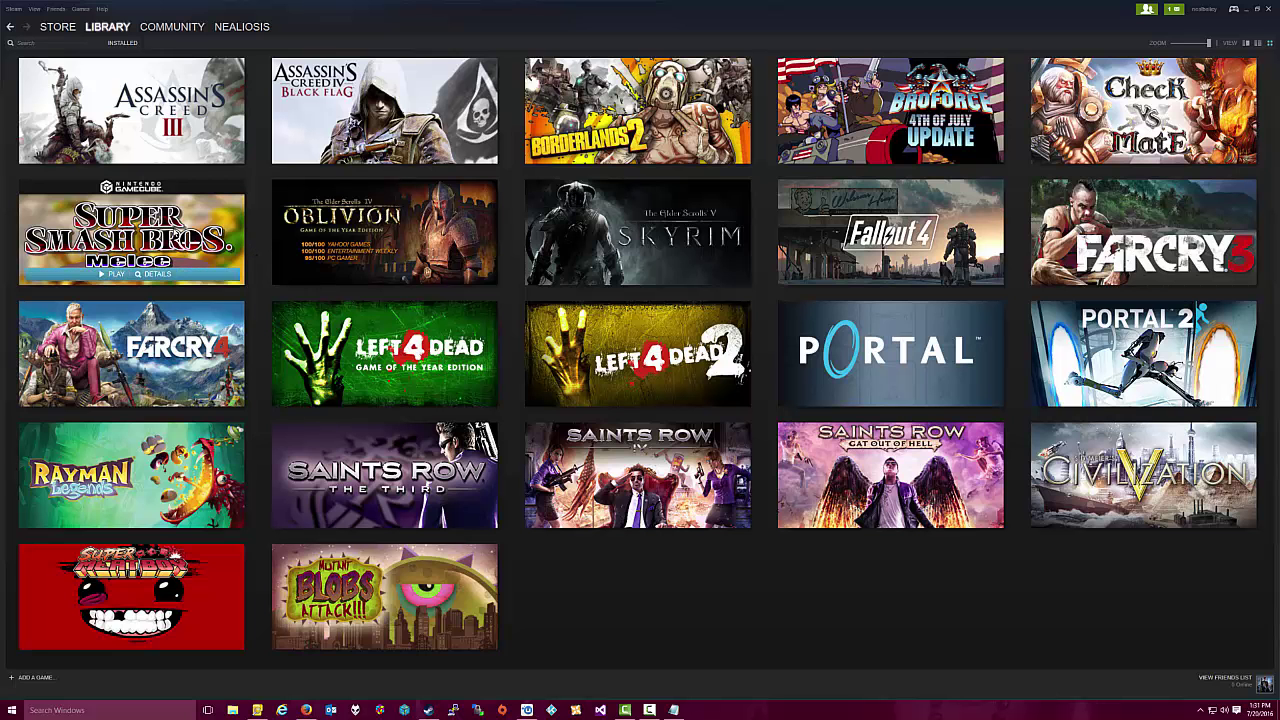
right_click(201, 226)
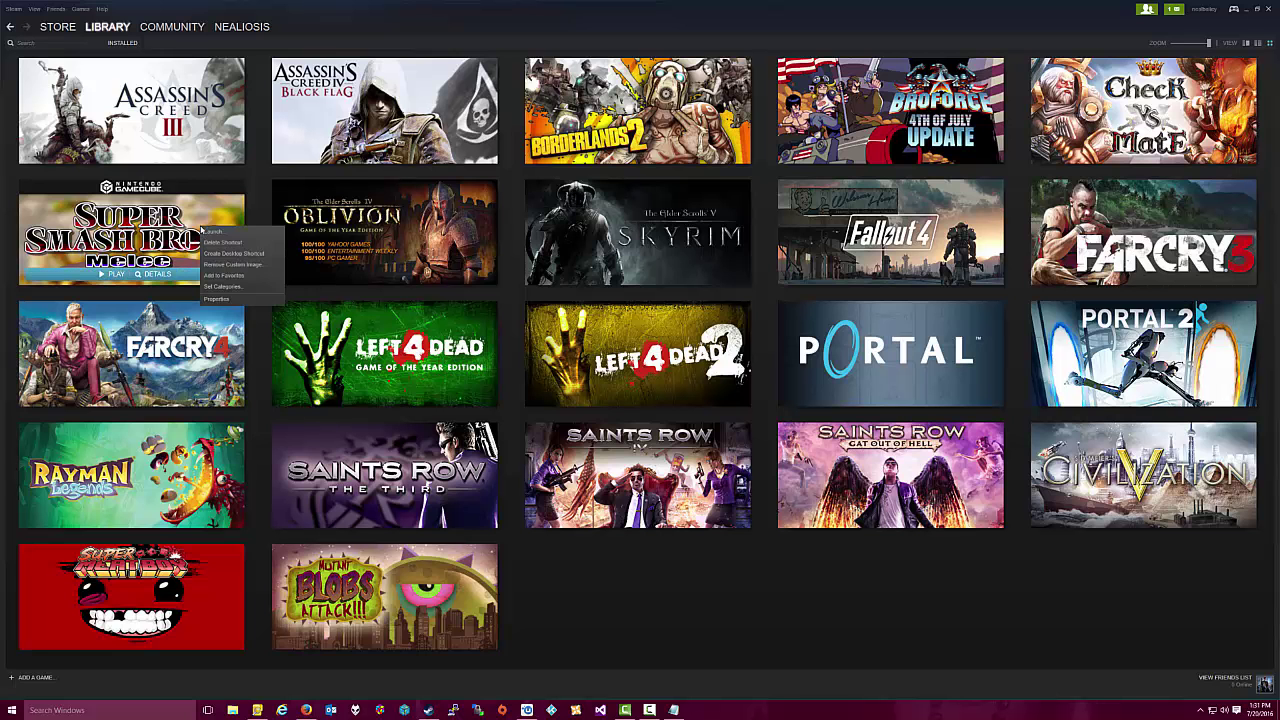
left_click(222, 288)
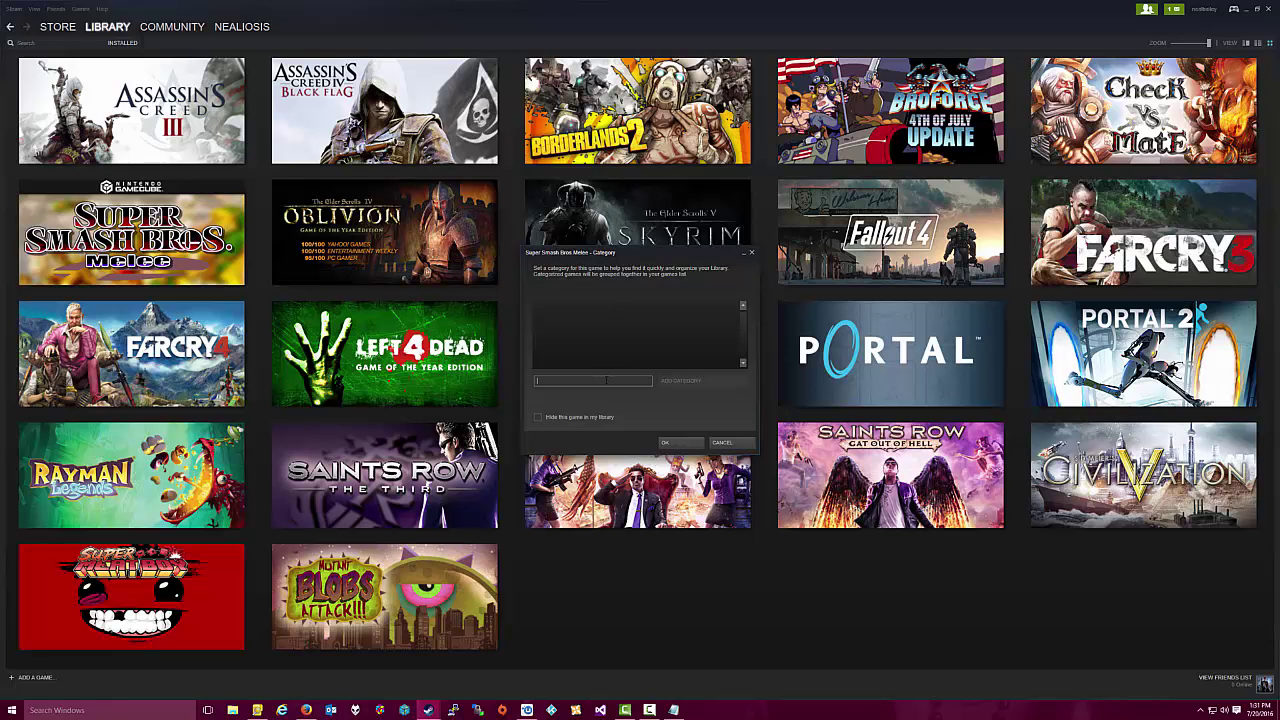
type("Ninte")
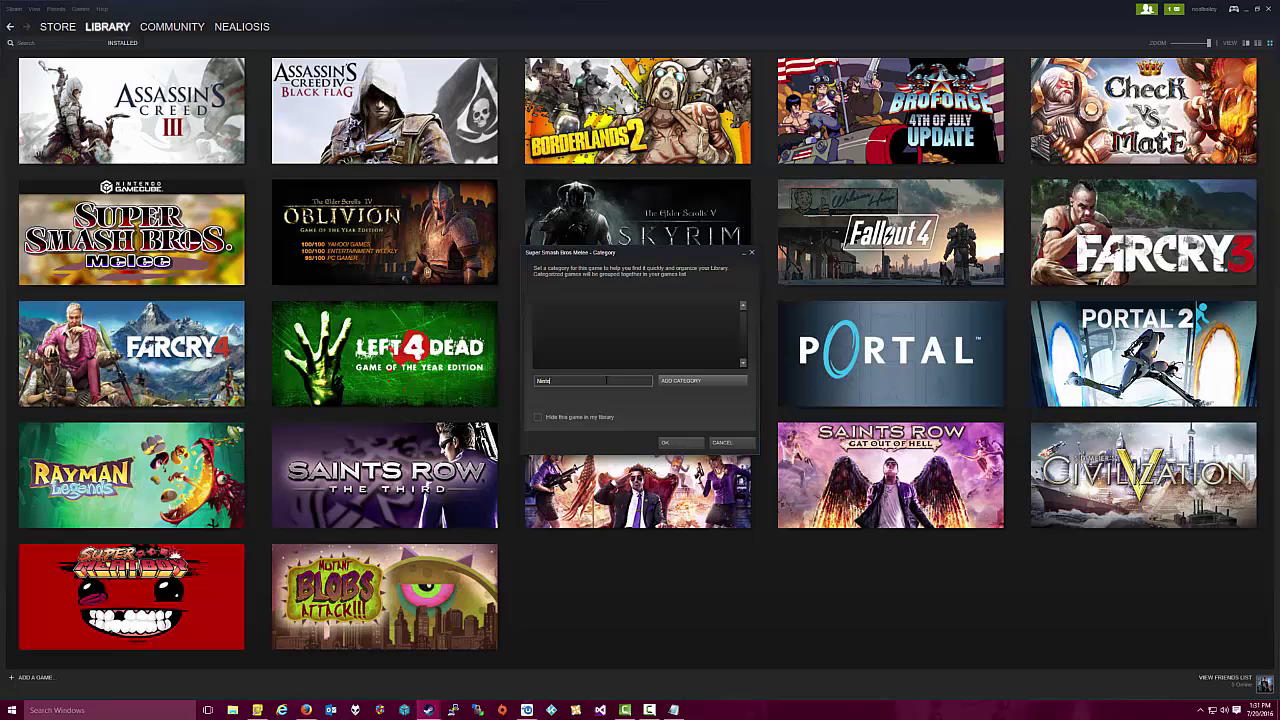
type("ndo Gamecube")
left_click(685, 383)
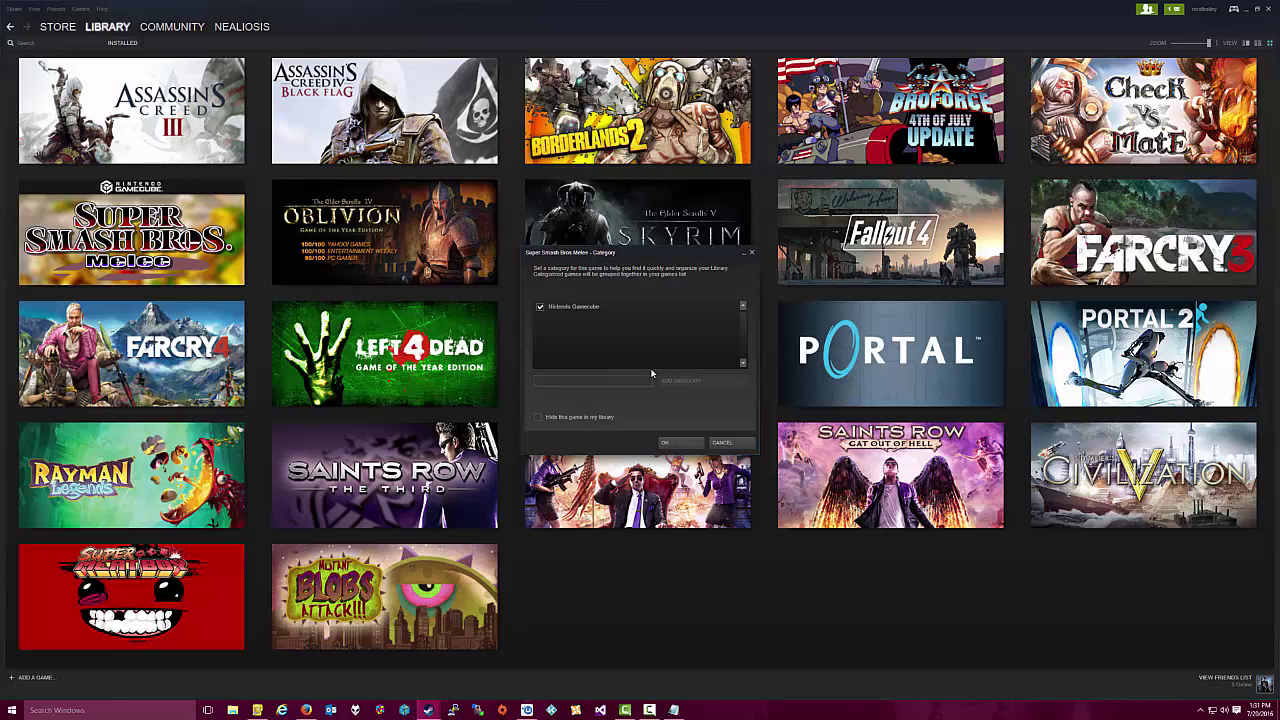
left_click(665, 443)
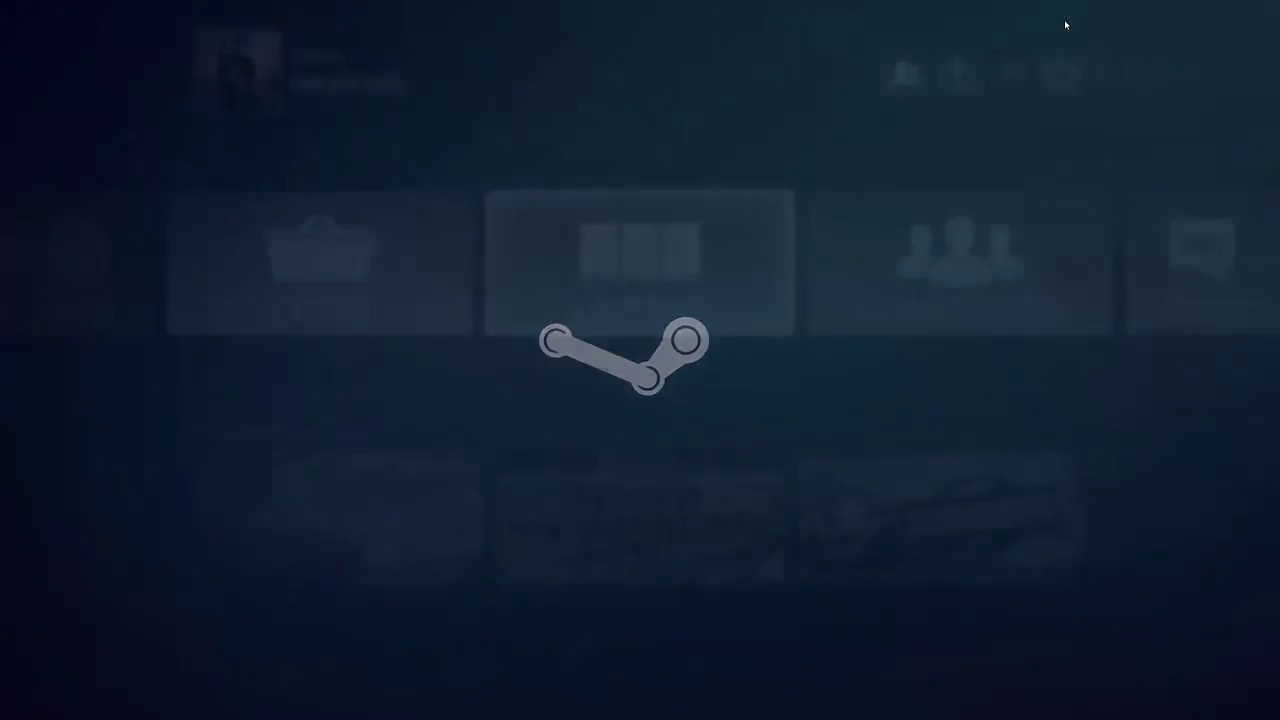
Open the library in Big Picture mode and bring up the game filter for the installed games.
key("Return")
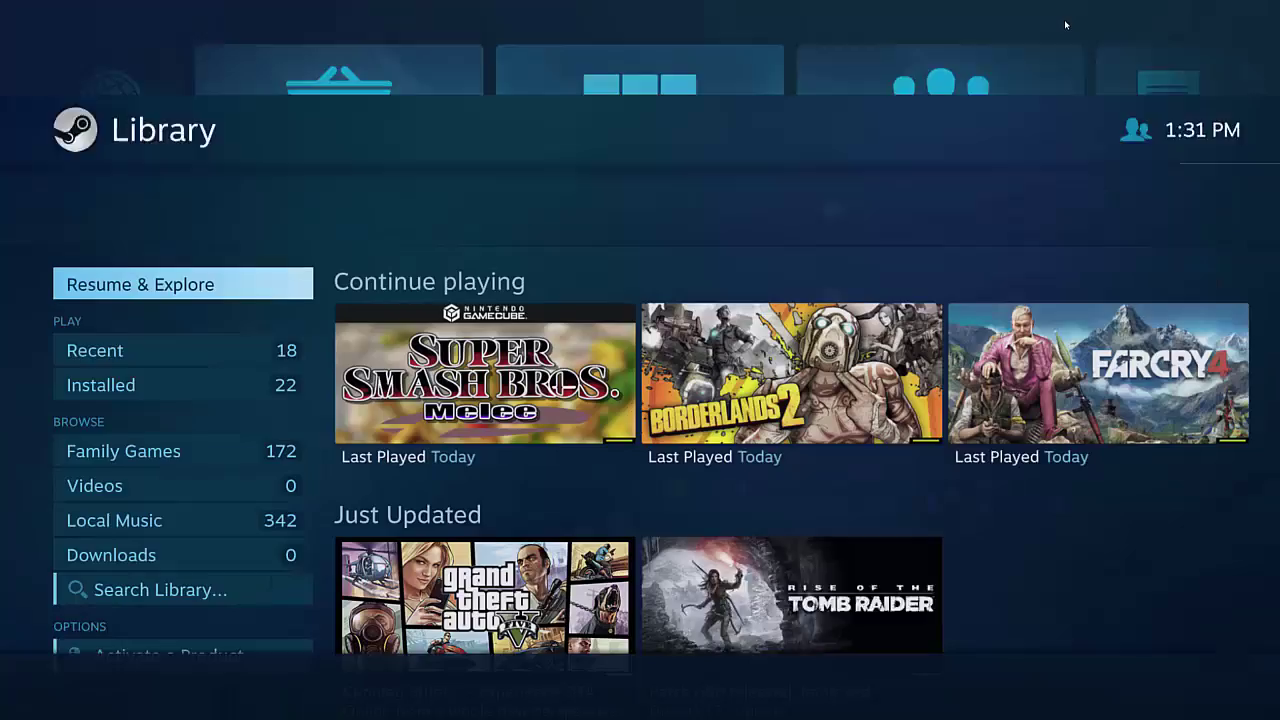
key("Right")
key("Left")
key("Down")
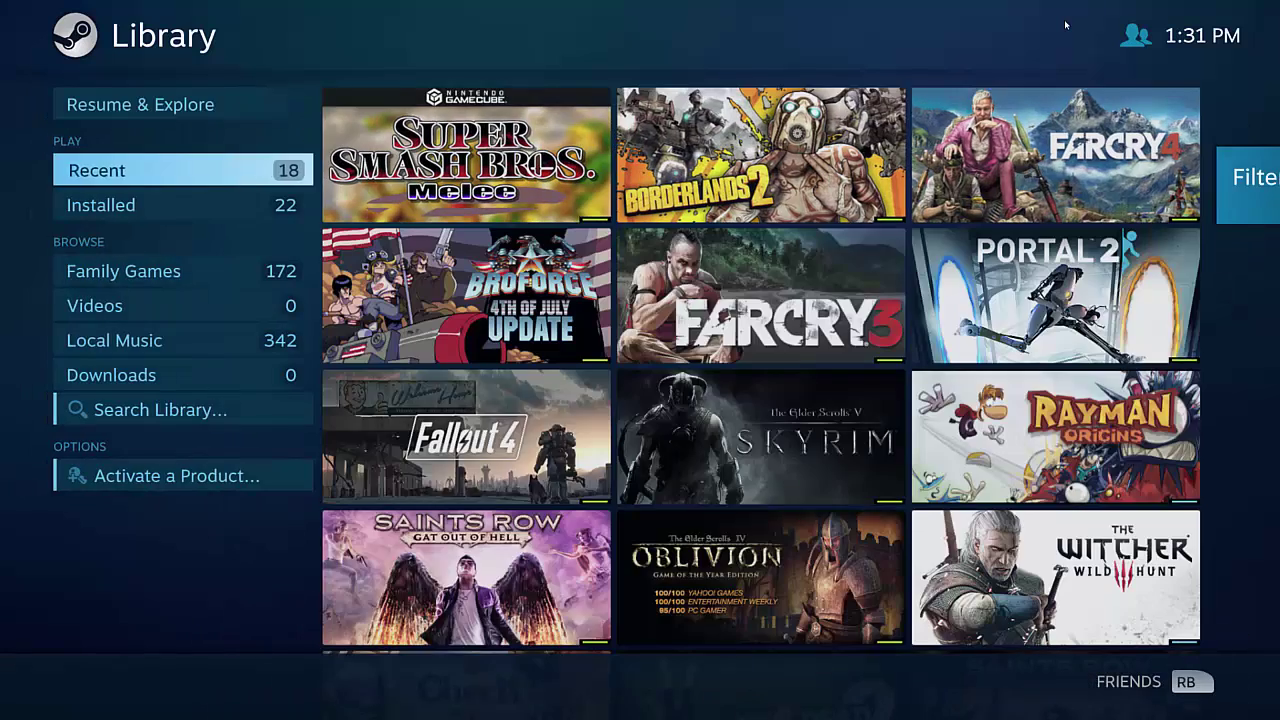
key("Down")
key("Right")
key("Right")
key("Right")
key("Right")
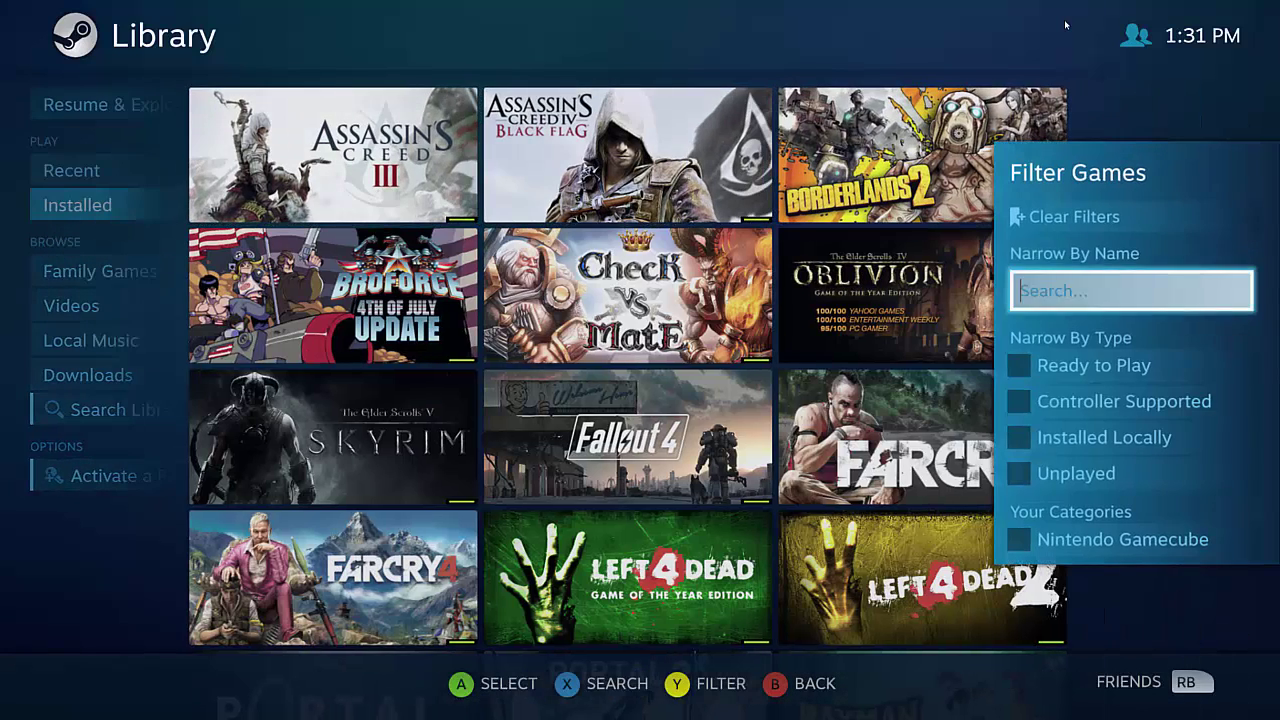
Filter the installed games by the Nintendo Gamecube category.
key("Down")
key("Down")
key("Down")
key("Down")
key("Down")
key("Return")
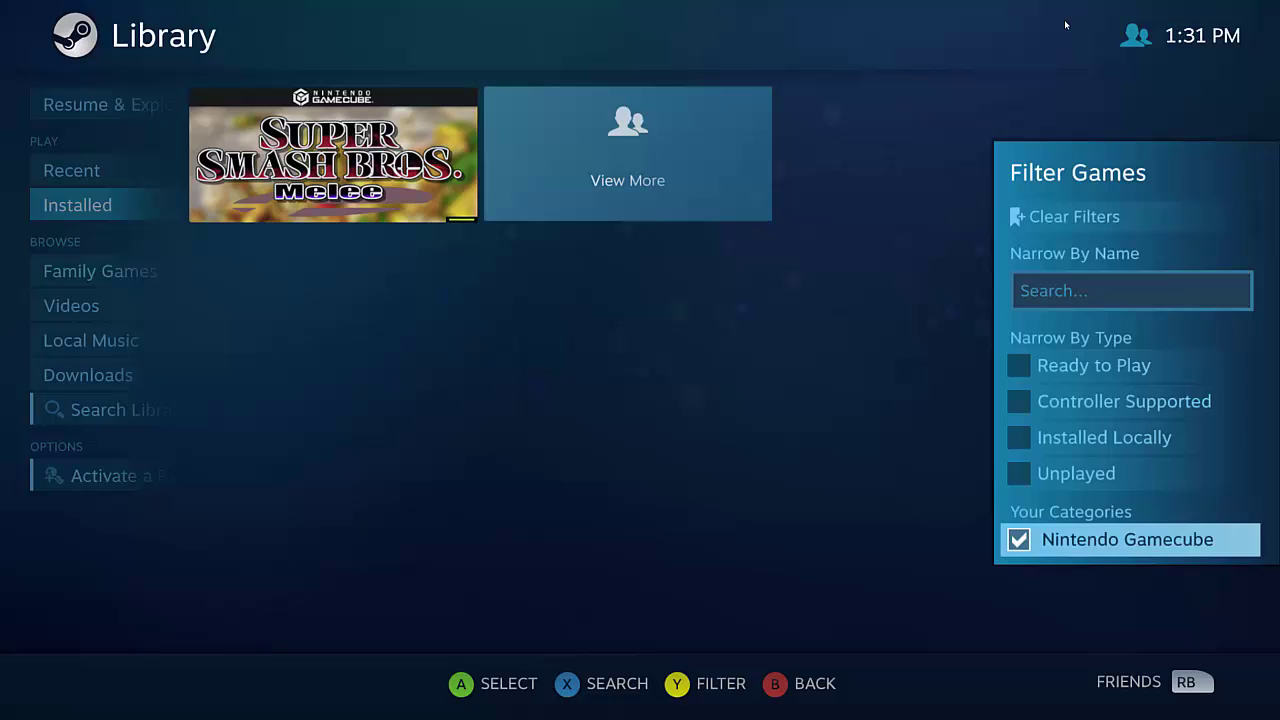
key("Left")
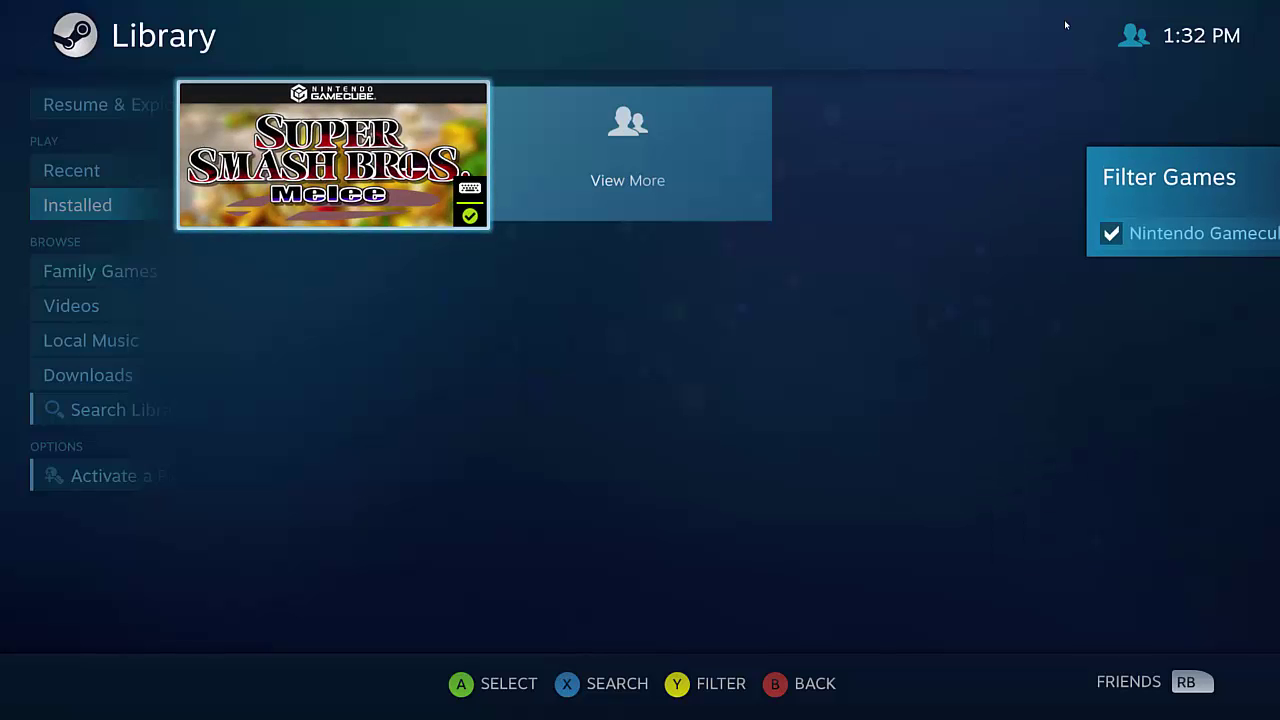
key("Left")
Leave the Big Picture library and exit Big Picture to the desktop client.
key("Escape")
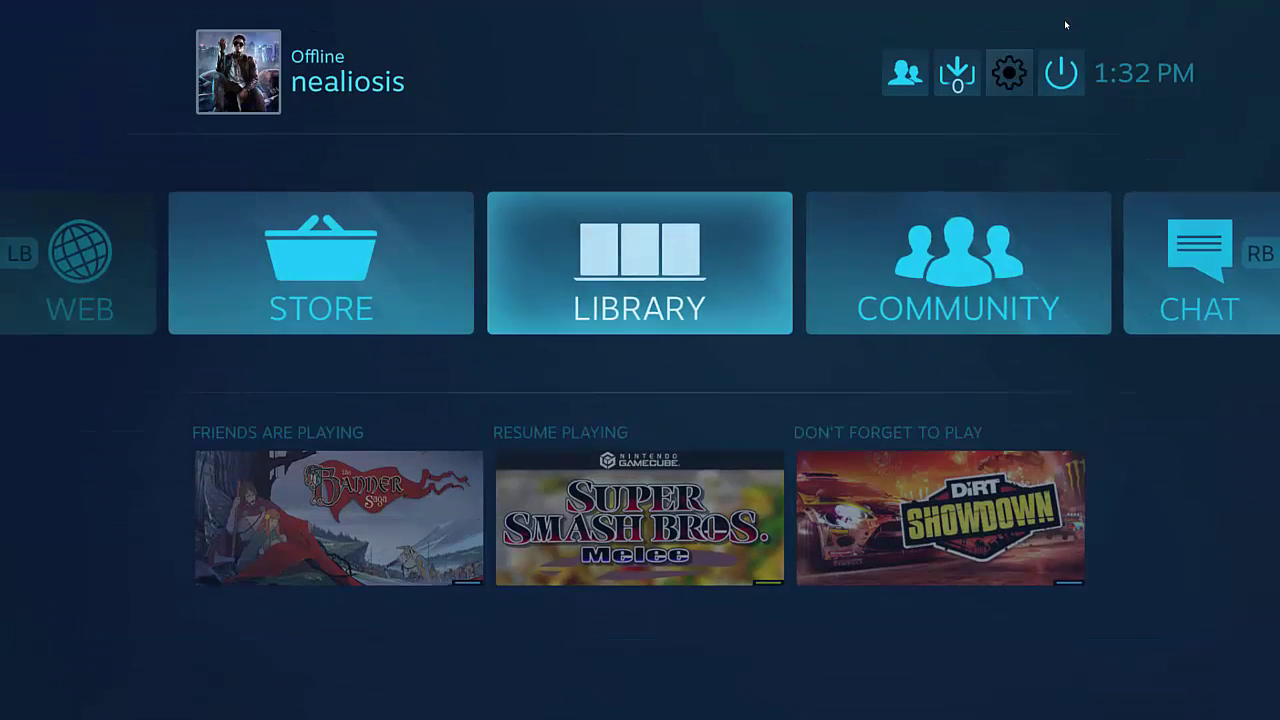
key("Up")
key("Right")
key("Return")
key("Down")
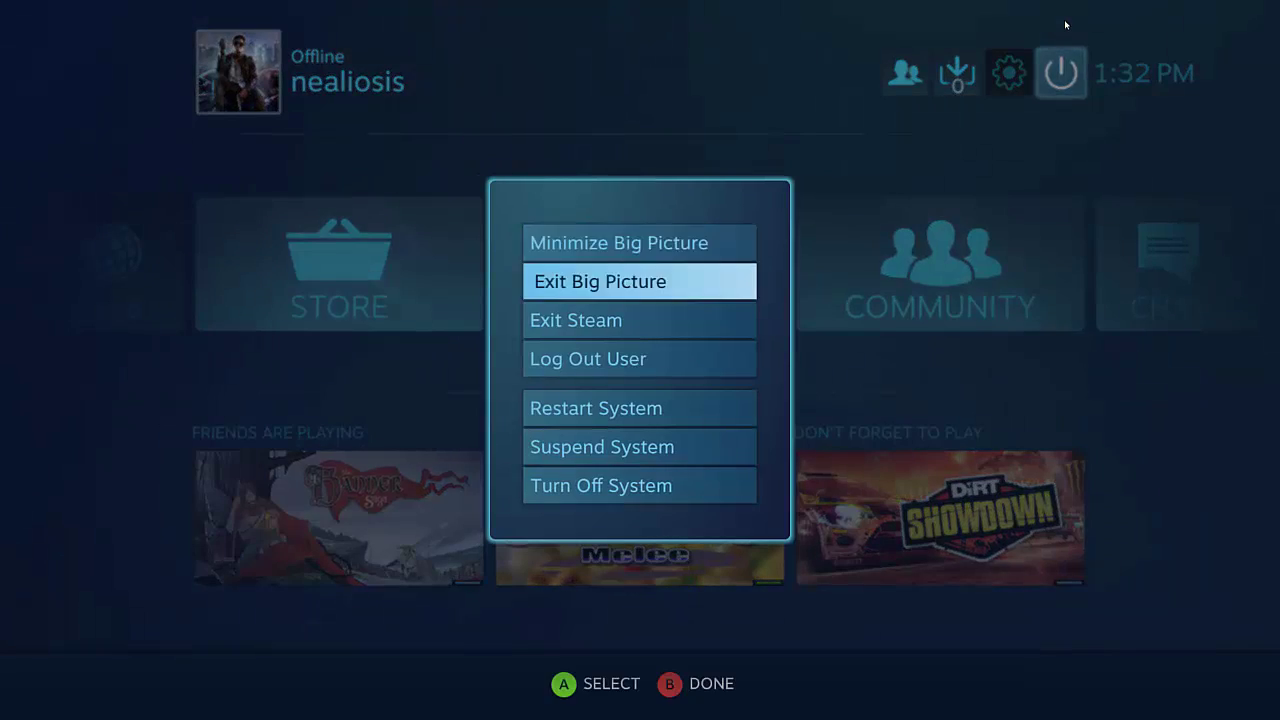
key("Return")
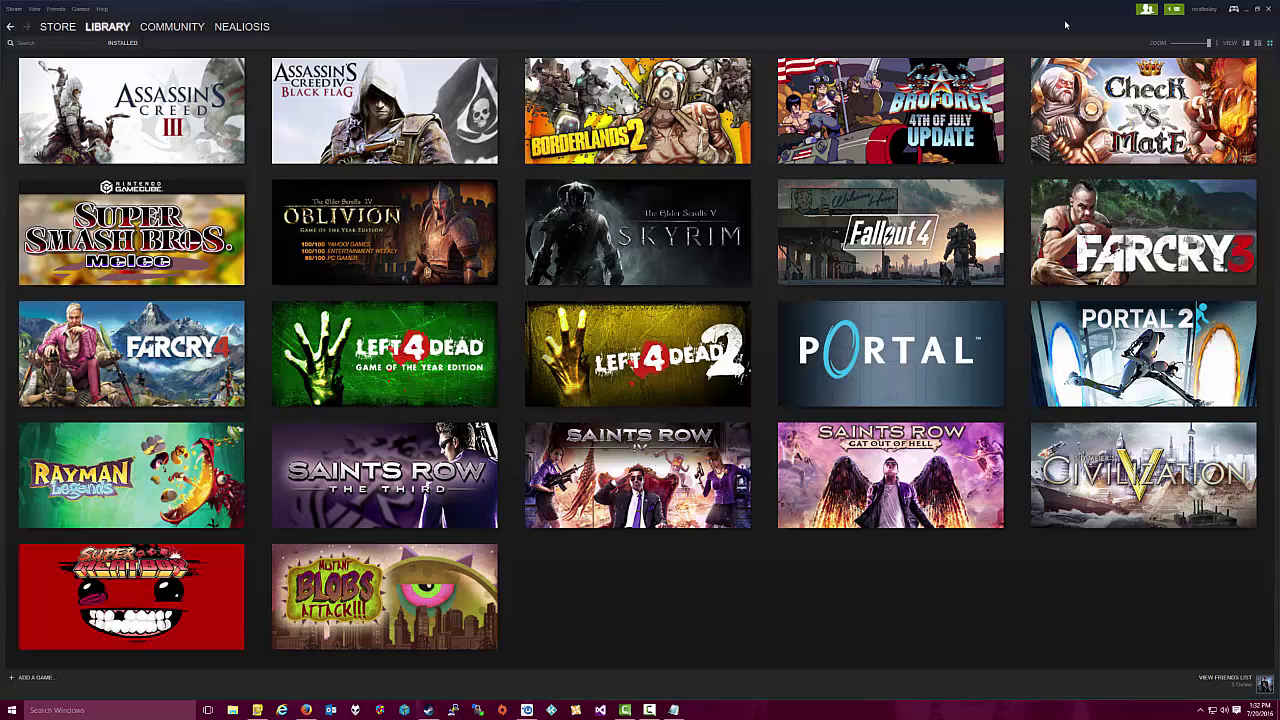